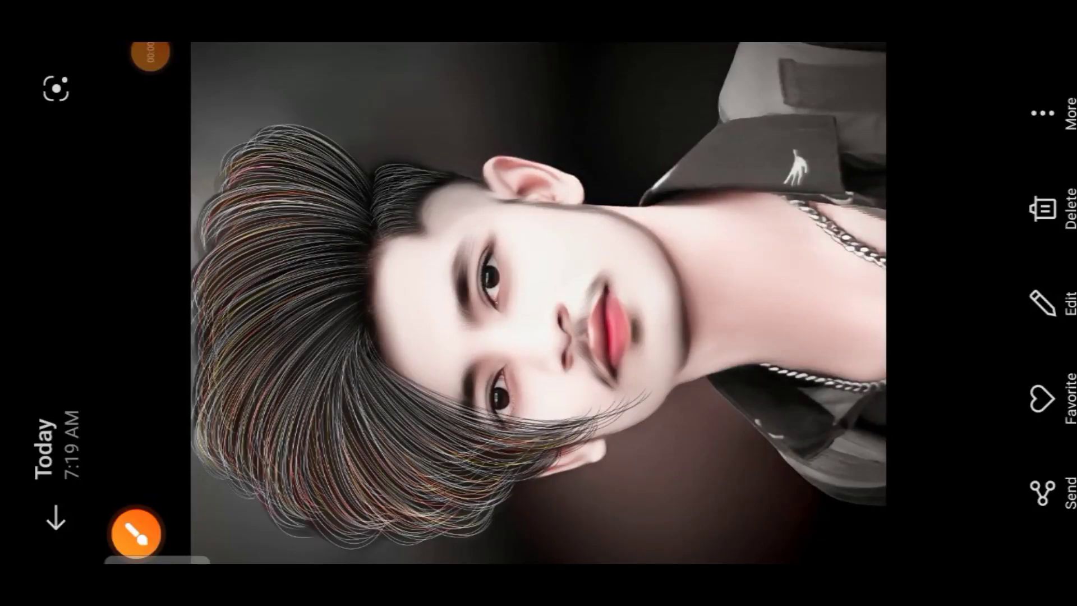
- Zoom into the painted portrait and mark the hair and the hairline with arrows
scroll(359, 466, "up", 5)
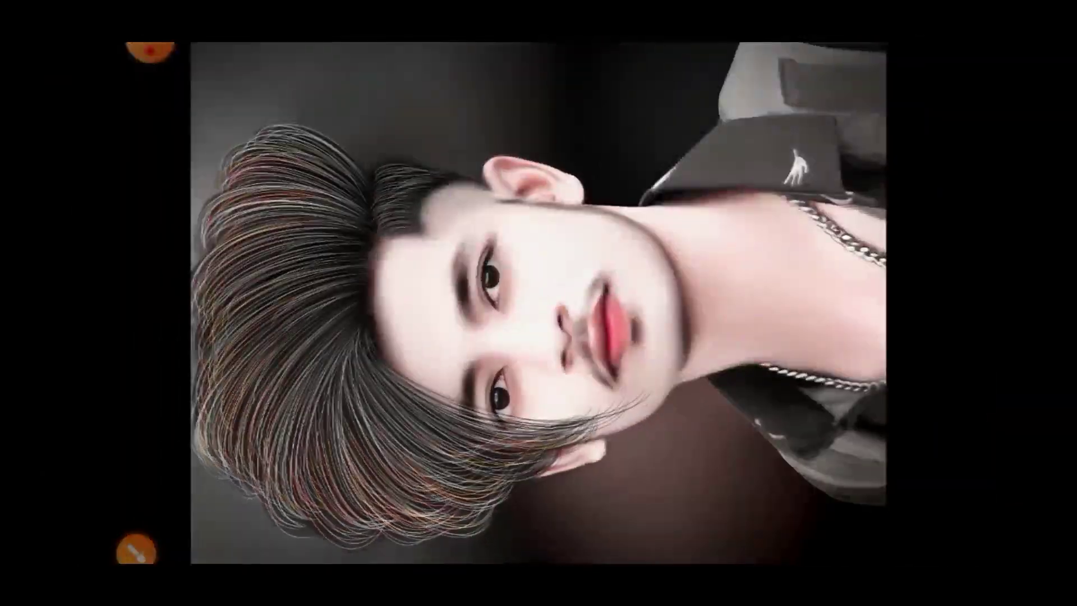
left_click(134, 548)
left_click(1043, 72)
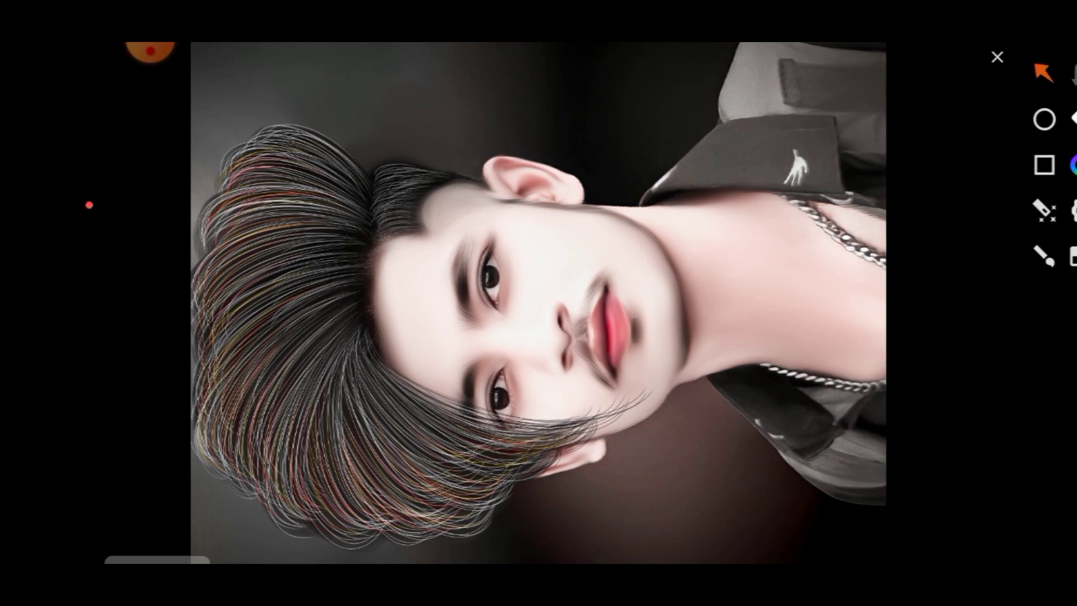
left_click_drag(92, 206, 241, 258)
left_click_drag(664, 107, 413, 208)
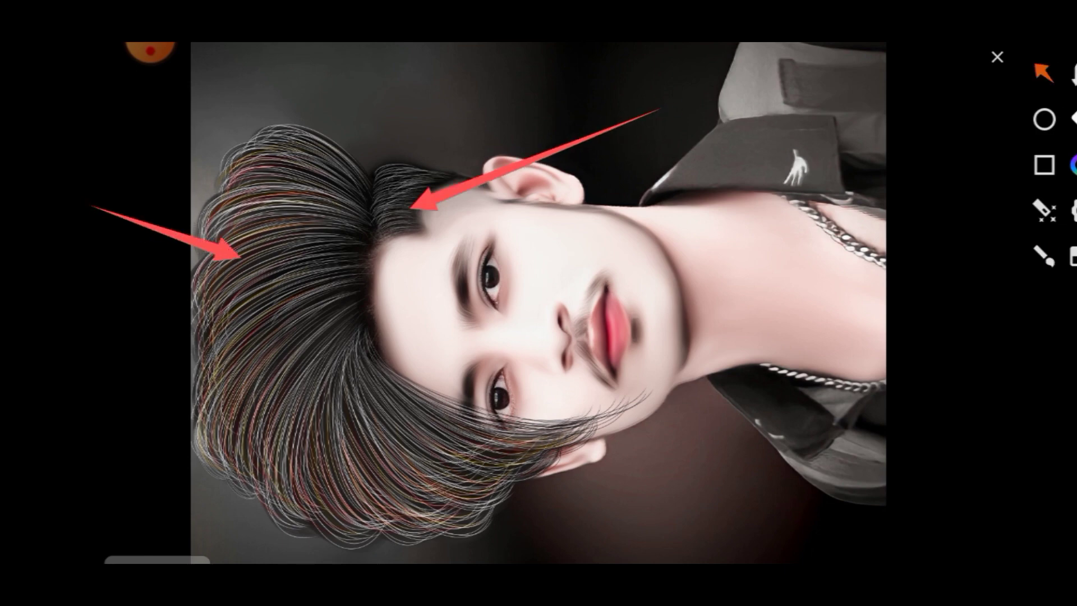
left_click(998, 57)
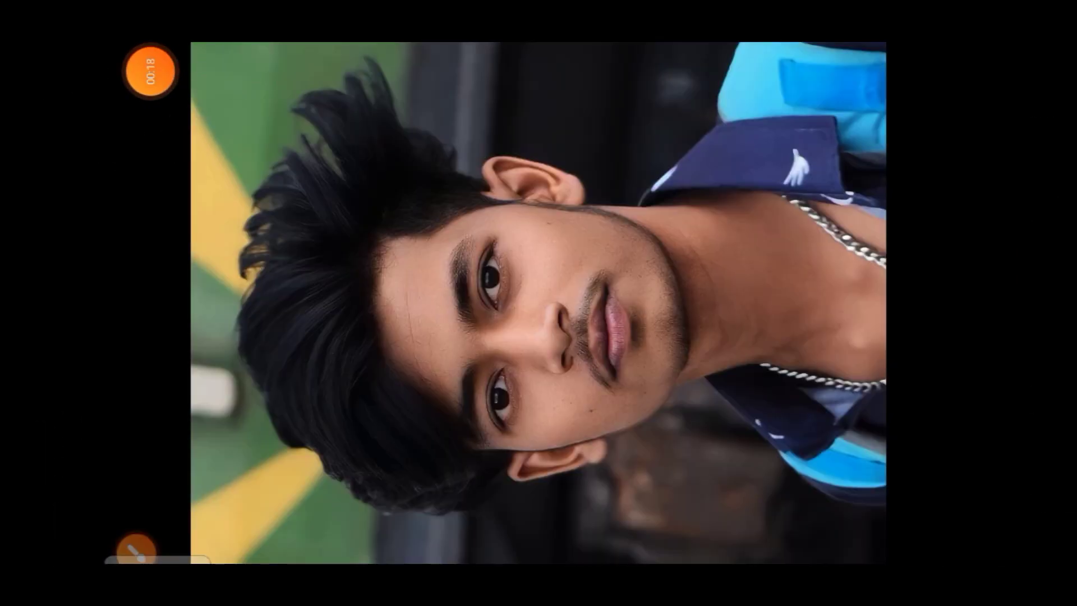
- Circle the face and point at both ears on the original photo, then undo the marks
left_click(136, 539)
mouse_move(313, 307)
left_mouse_down()
mouse_move(781, 521)
mouse_move(609, 461)
left_mouse_up()
left_click_drag(777, 95, 613, 160)
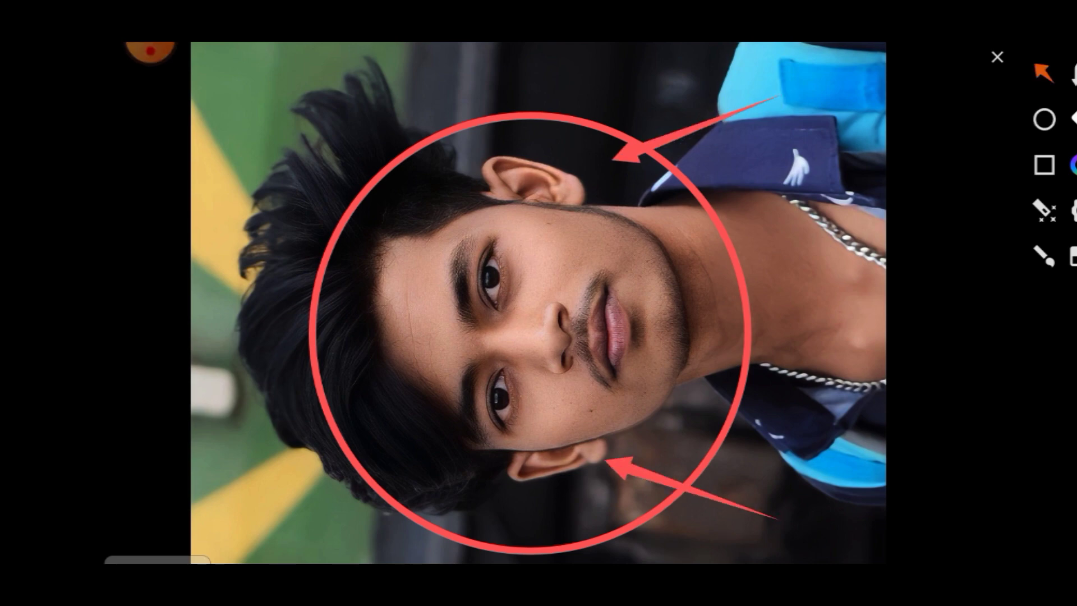
left_click(1073, 74)
left_click(1073, 74)
- Point arrows at five spots along the spiky hair edge and around the ear
left_click_drag(123, 164, 227, 179)
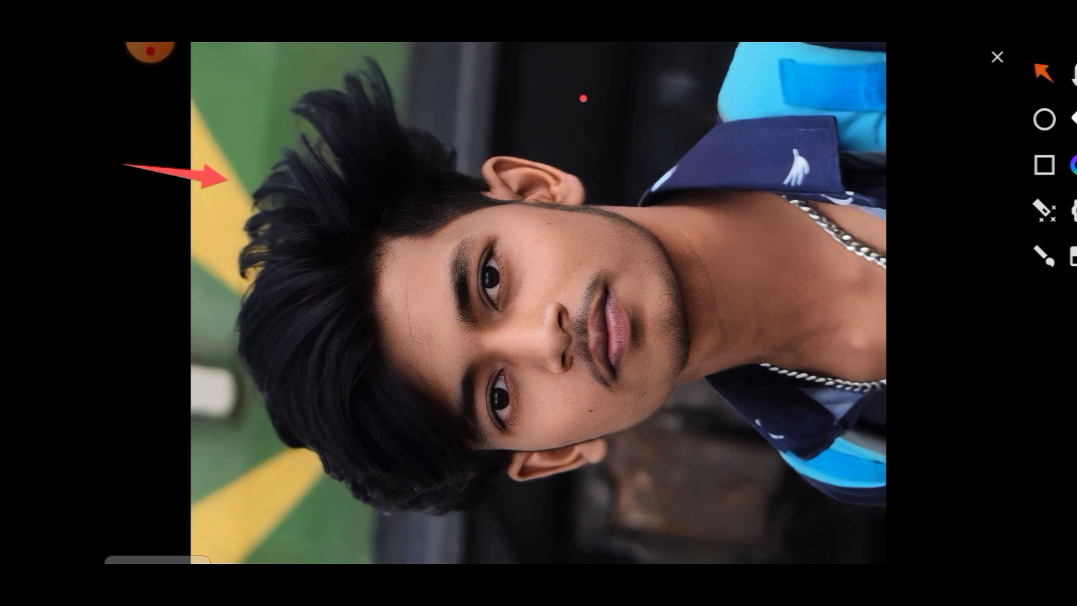
left_click_drag(581, 99, 441, 118)
left_click_drag(81, 312, 228, 311)
left_click_drag(118, 401, 224, 397)
left_click_drag(624, 490, 456, 447)
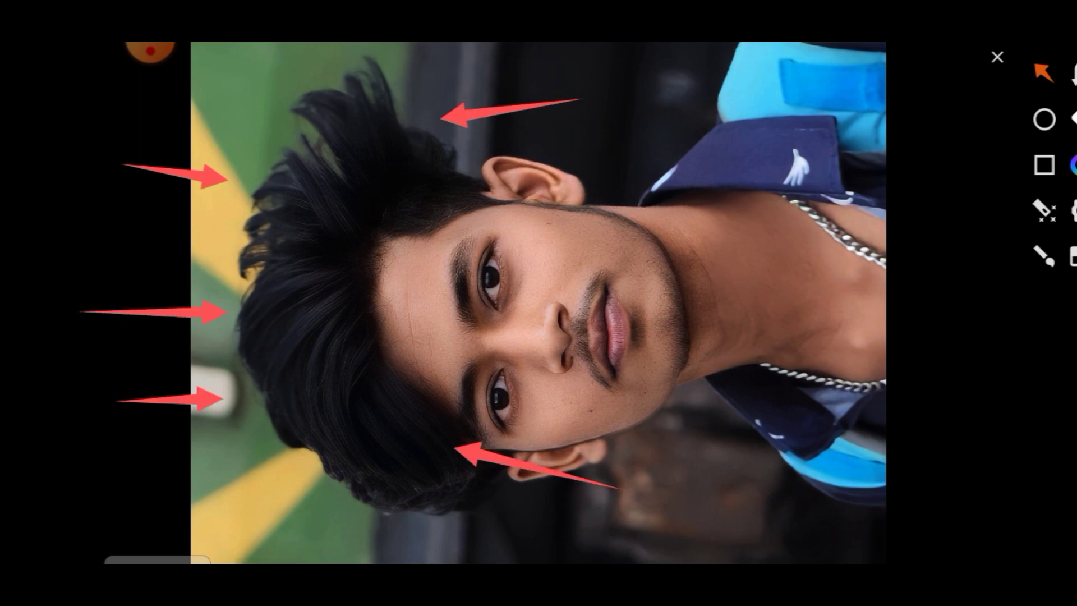
left_click(997, 57)
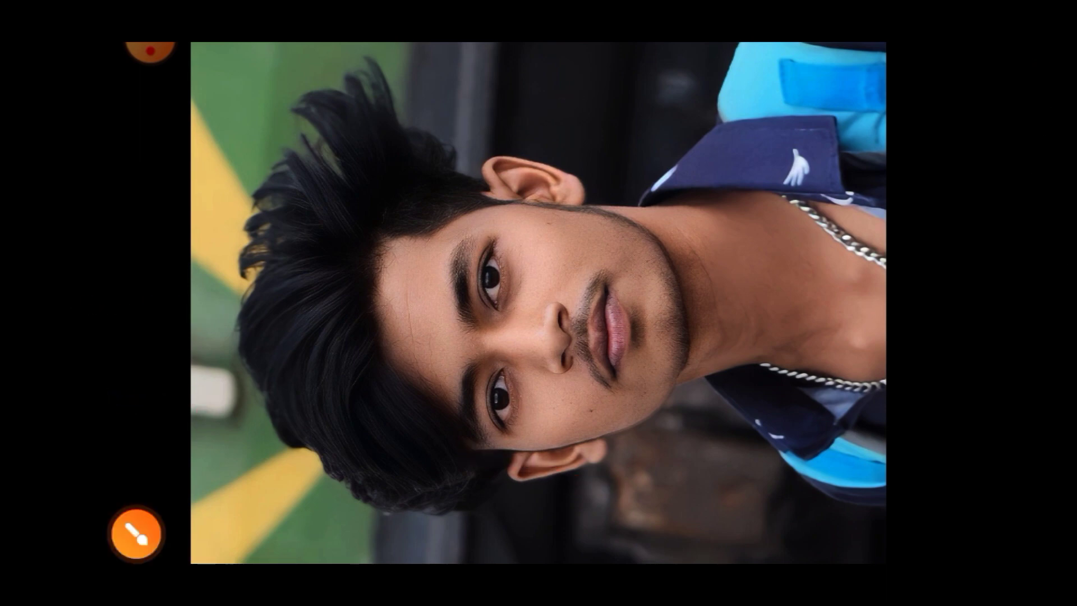
- Re-mark the hair edge and upper and lower ear, then return to the painted portrait
left_click(135, 535)
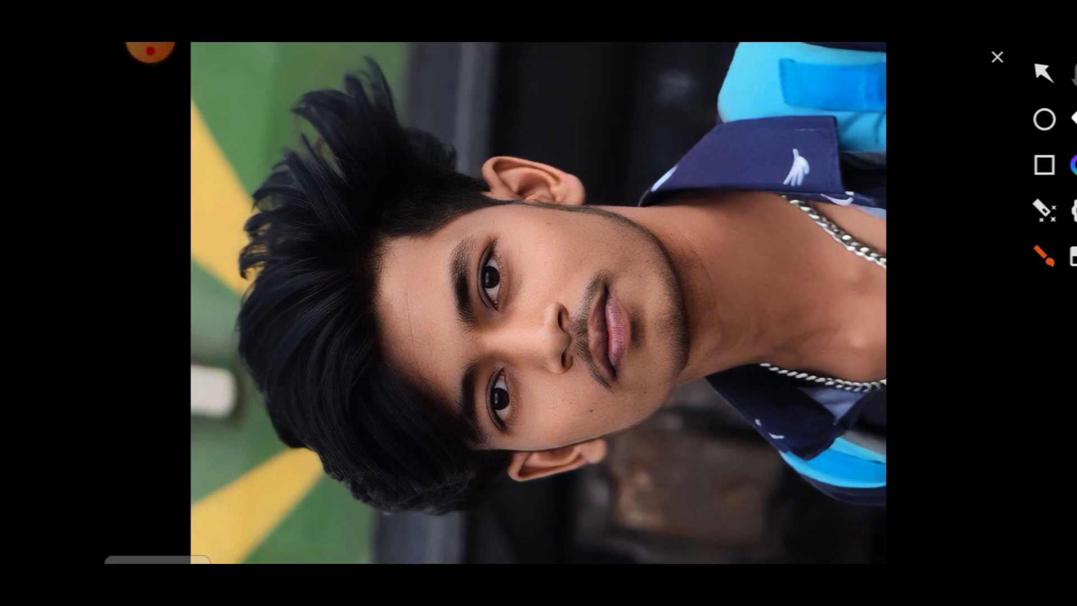
left_click_drag(93, 124, 230, 190)
left_click_drag(625, 152, 493, 170)
left_click_drag(75, 325, 240, 317)
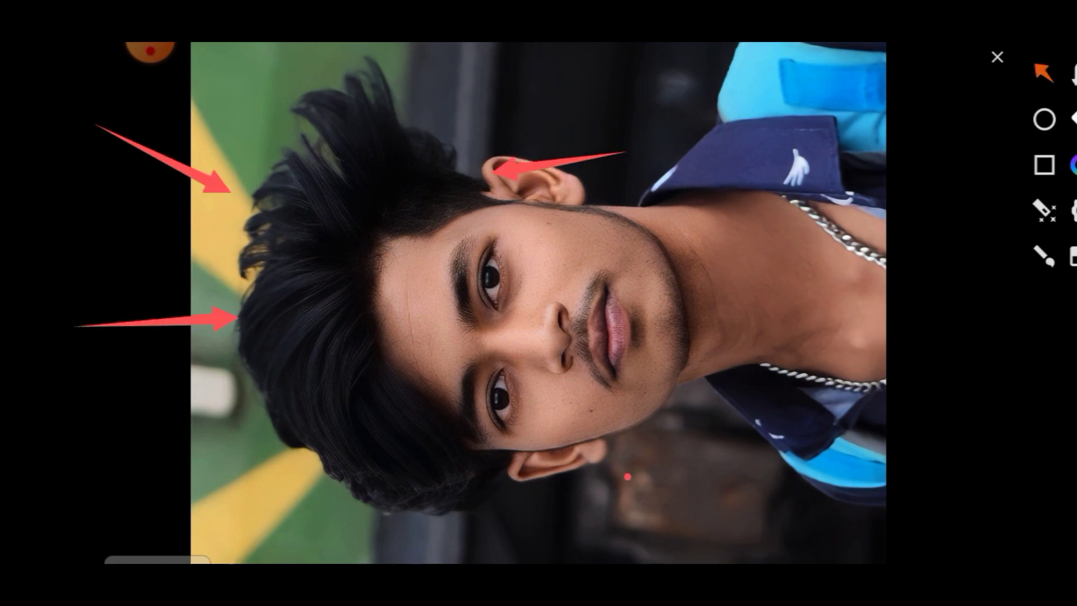
left_click_drag(624, 476, 532, 457)
left_click(997, 57)
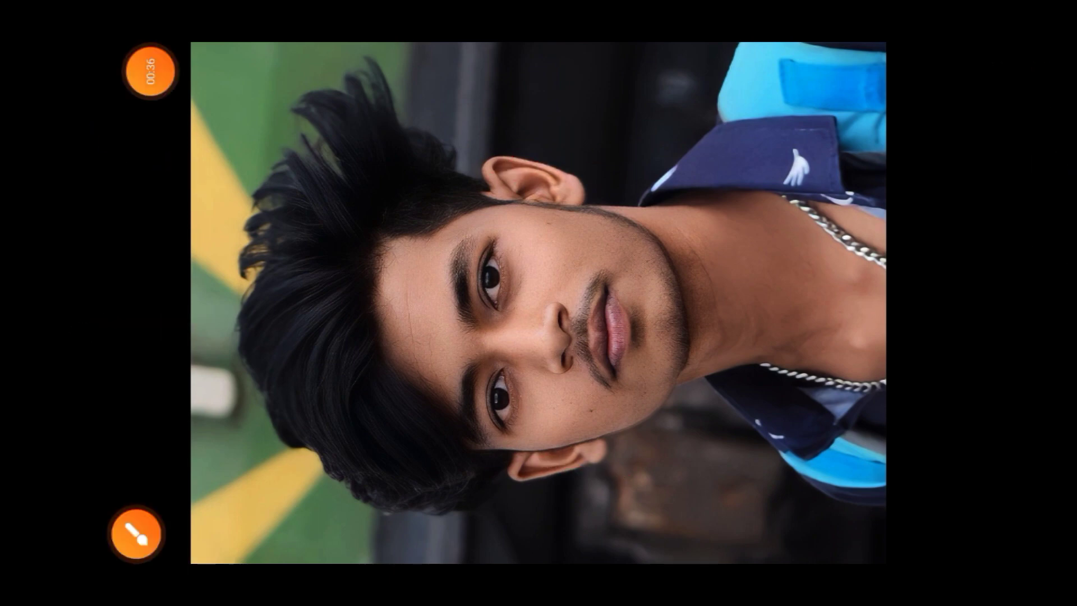
left_click(149, 67)
- Point arrows at the painted portrait's left hair edge and the upper and lower ear
left_click(134, 547)
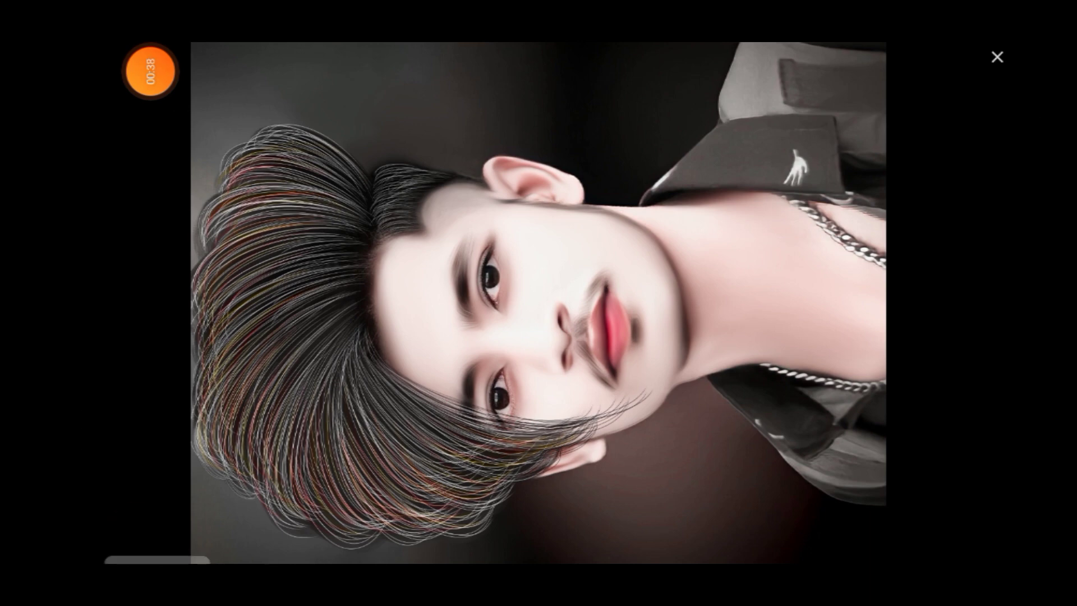
left_click_drag(44, 203, 191, 221)
left_click_drag(490, 129, 404, 152)
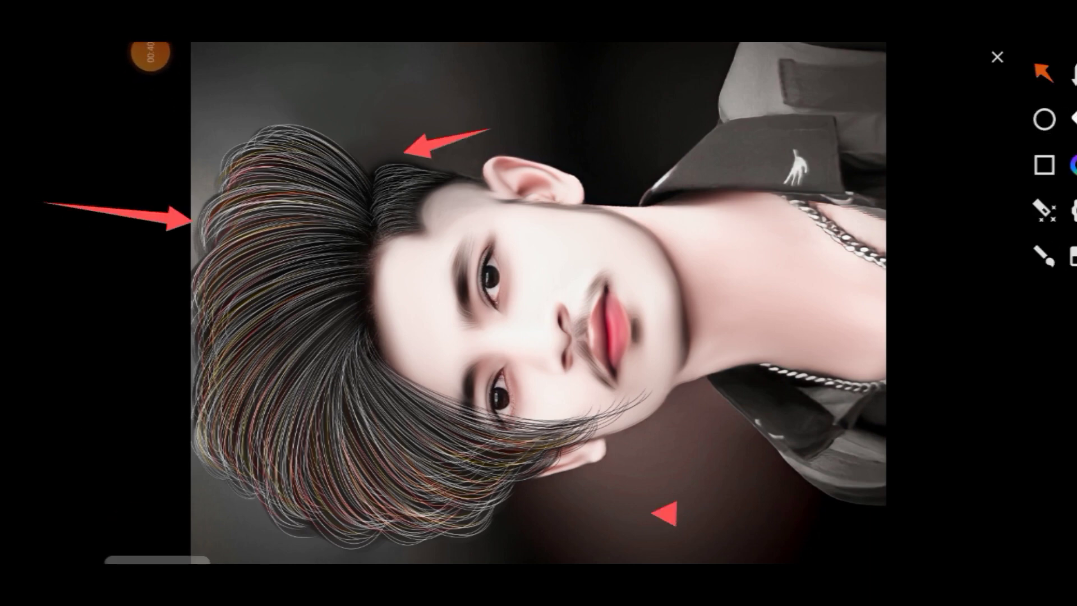
left_click_drag(670, 512, 540, 481)
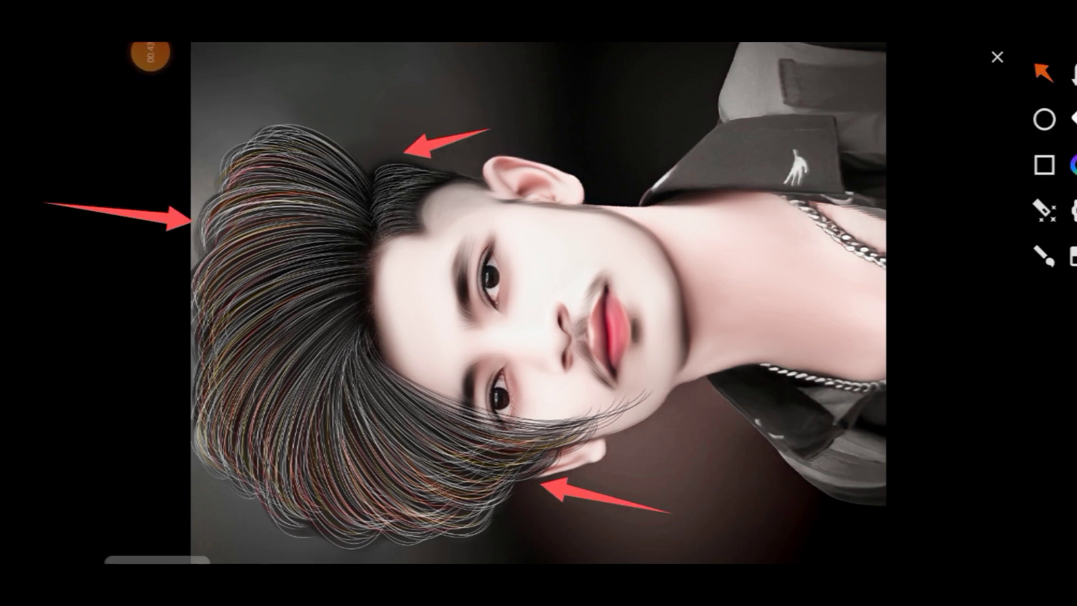
left_click(998, 57)
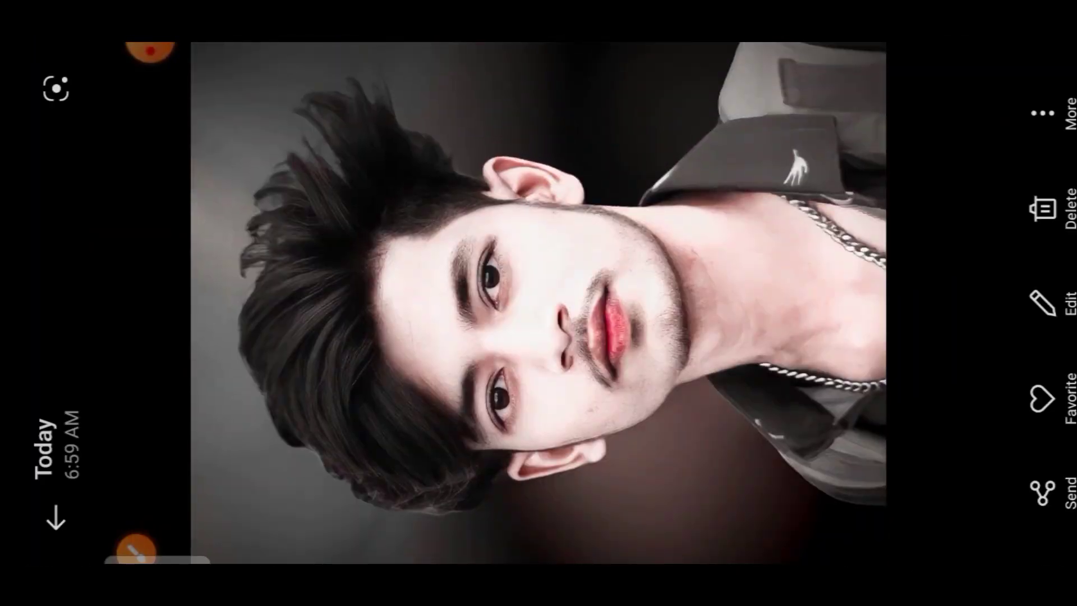
- Share the grey-background photo to SketchBook, then mark the face, hair, jaw, neck and collar
left_click(1042, 494)
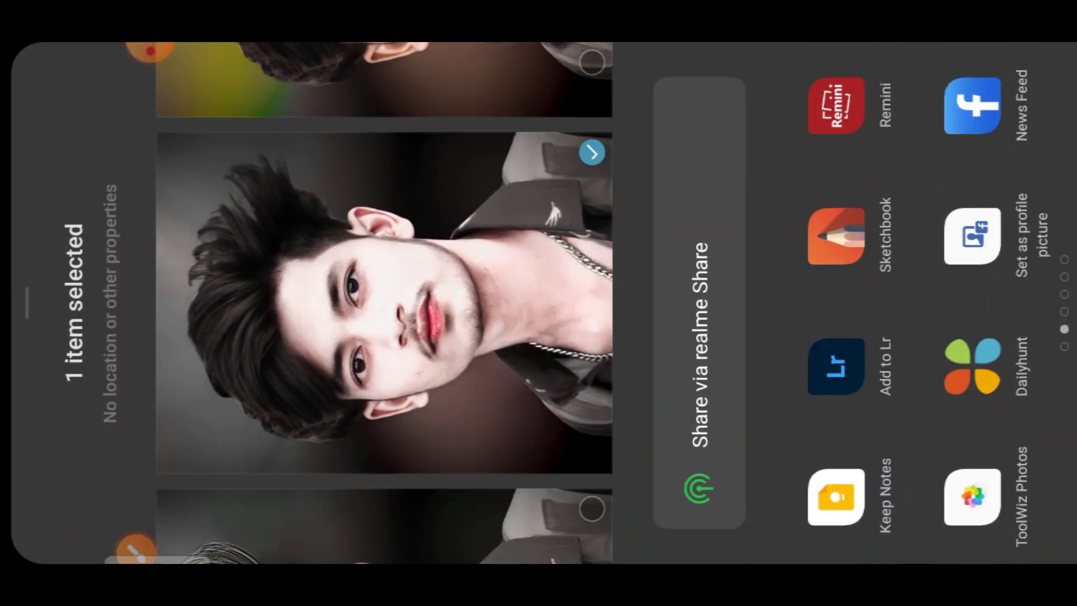
left_click(836, 239)
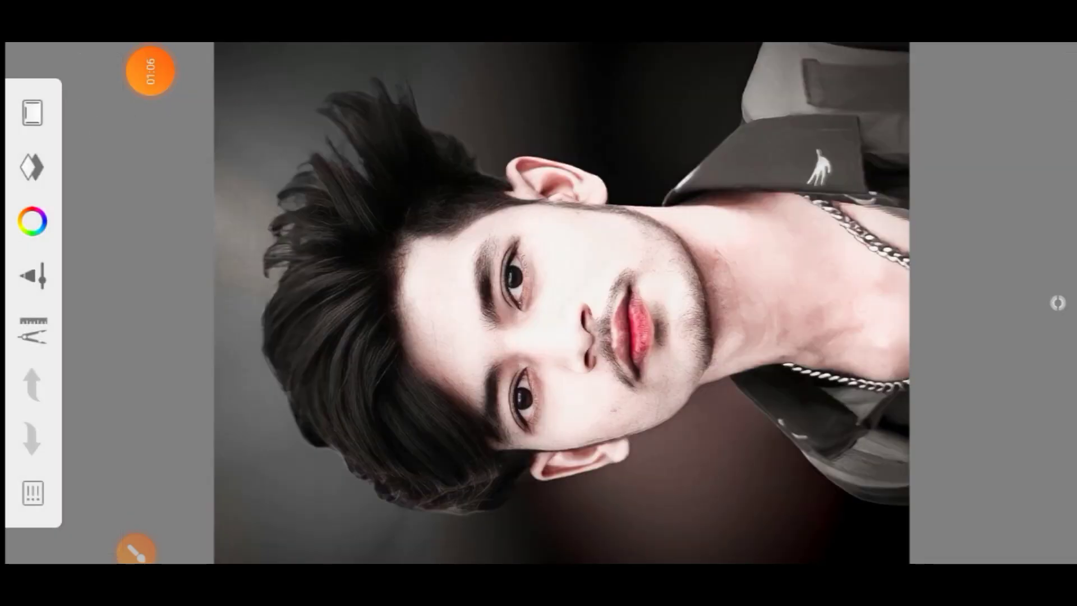
left_click(136, 550)
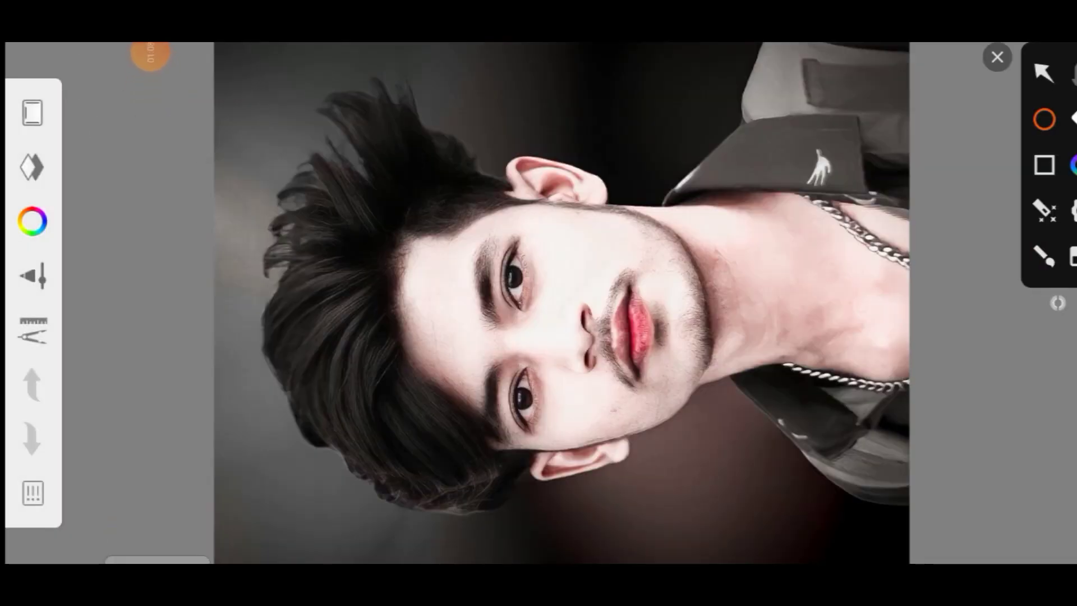
left_click_drag(229, 257, 789, 314)
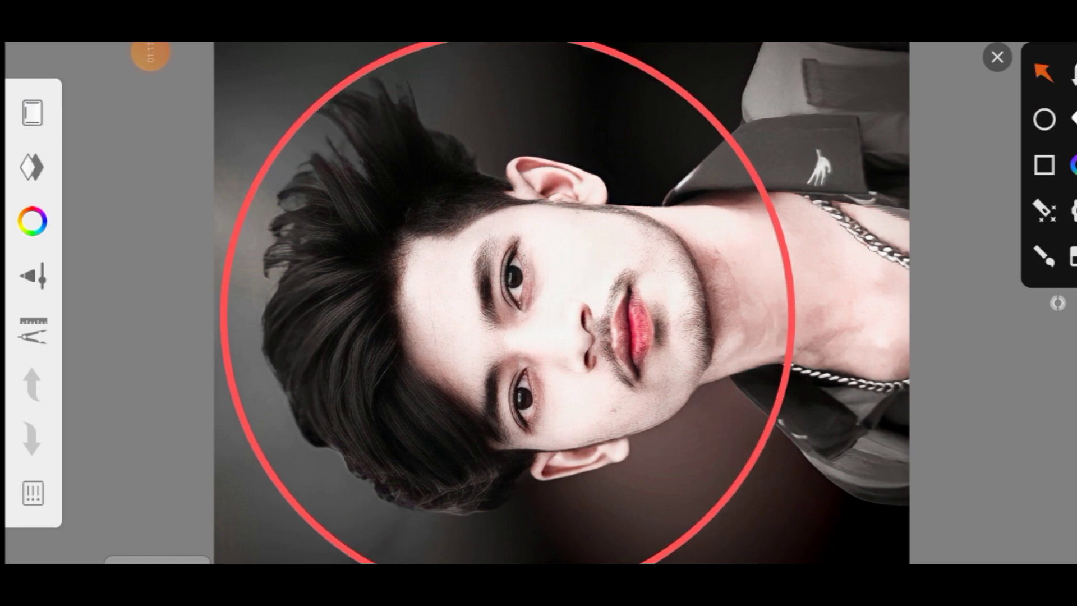
left_click_drag(171, 143, 368, 224)
left_click_drag(826, 493, 674, 427)
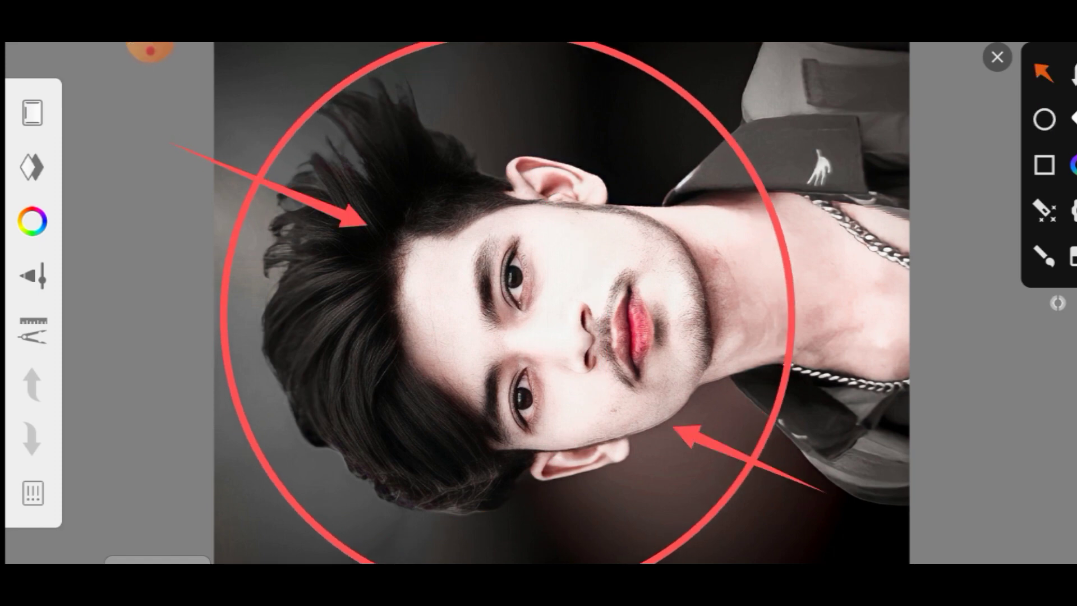
left_click_drag(872, 247, 673, 140)
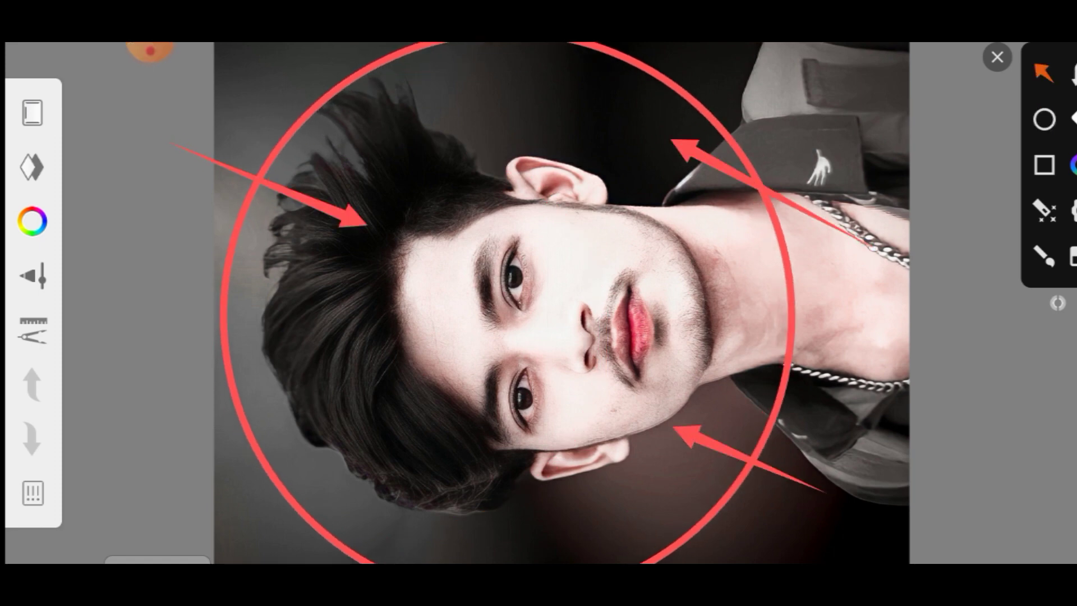
left_click_drag(872, 205, 810, 422)
left_click(998, 56)
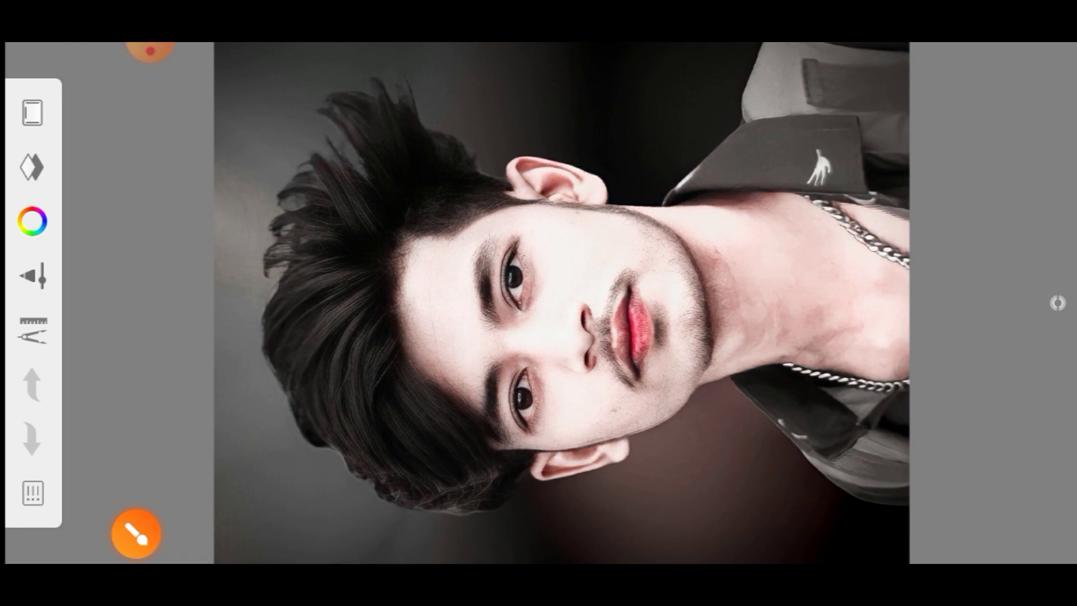
- Zoom and rotate around the face, then open the Brush Library and browse its sets
scroll(561, 303, "up", 2)
scroll(561, 303, "up", 4)
scroll(561, 303, "down", 1)
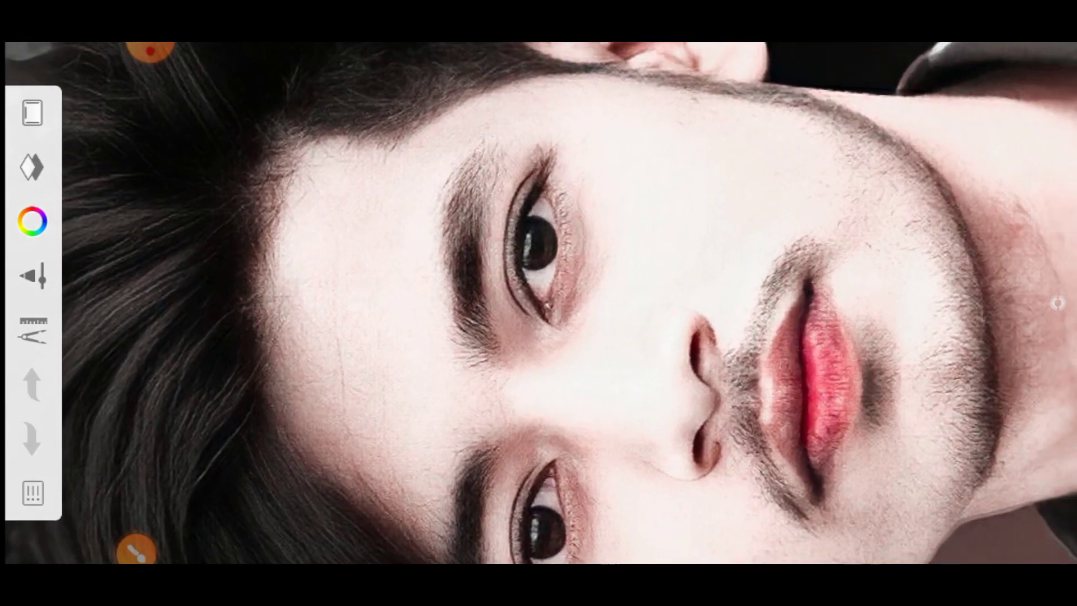
scroll(562, 303, "down", 3)
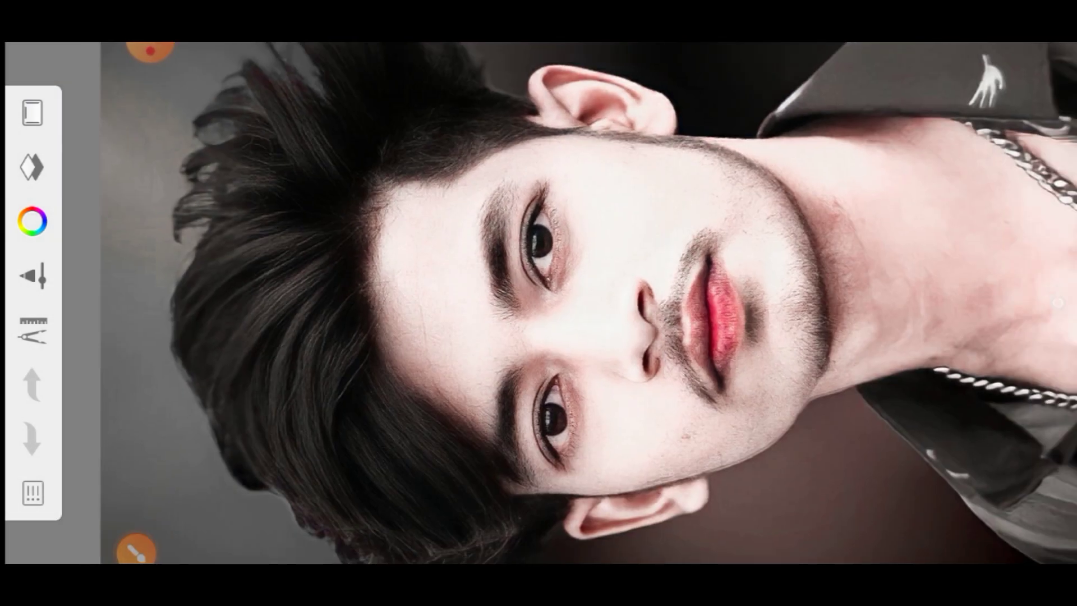
scroll(561, 303, "up", 2)
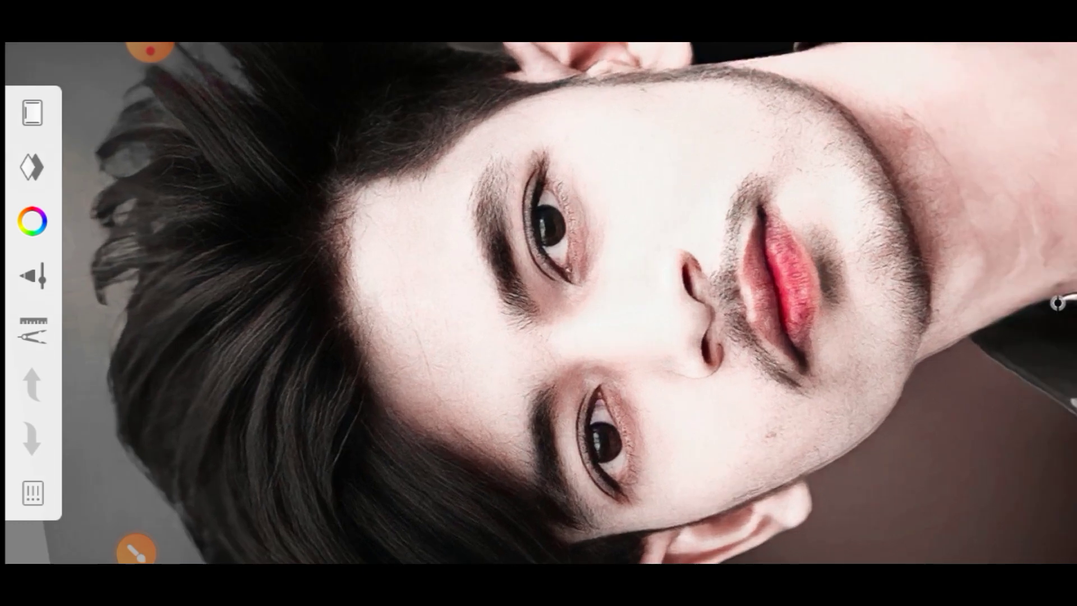
scroll(561, 303, "down", 2)
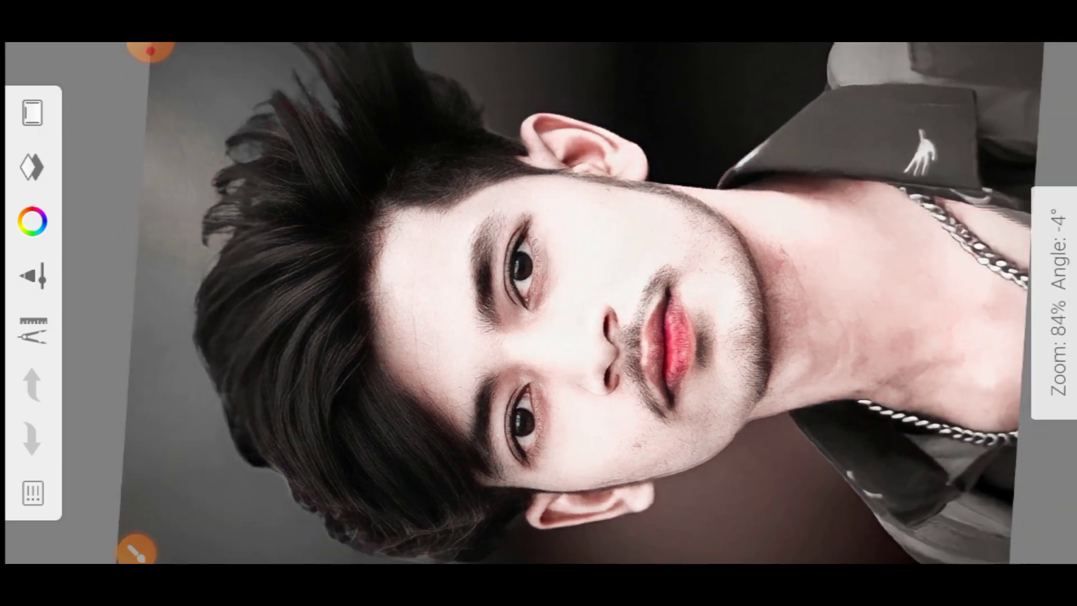
scroll(561, 303, "up", 3)
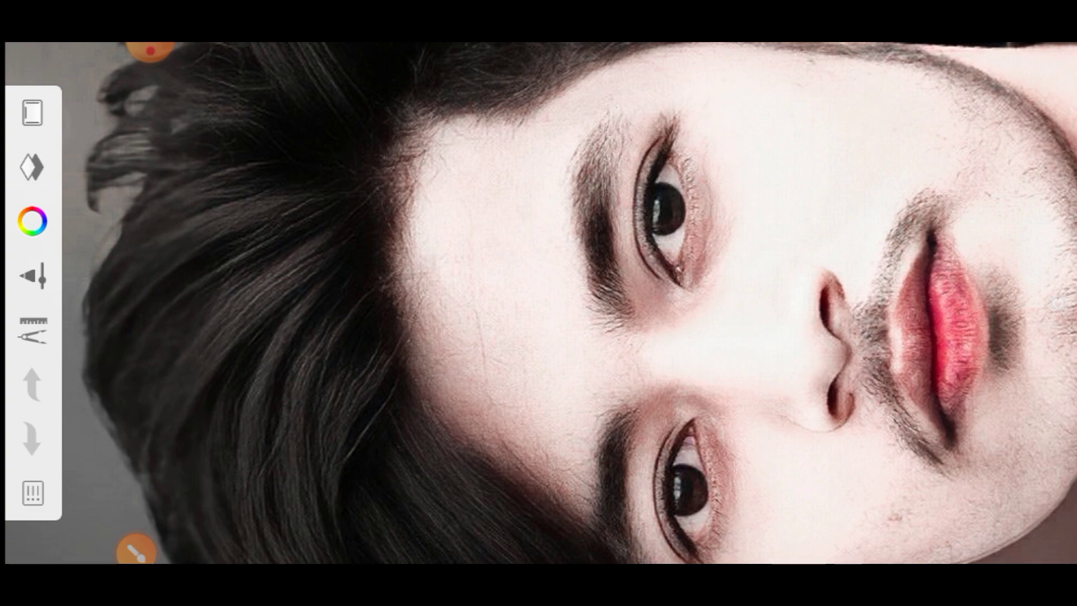
scroll(561, 303, "down", 2)
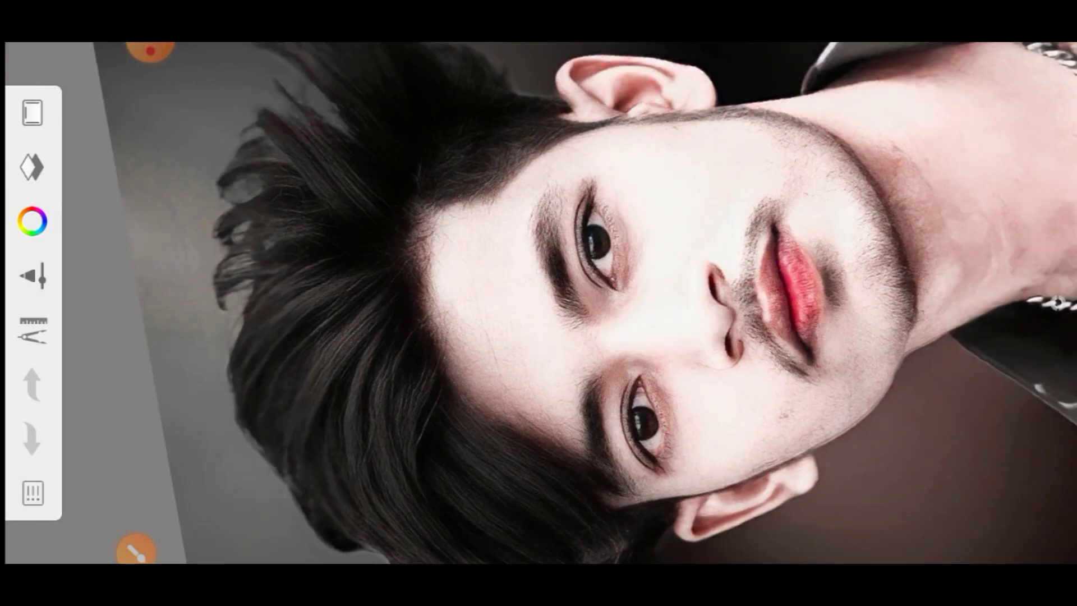
scroll(561, 303, "down", 2)
scroll(562, 303, "up", 2)
scroll(561, 303, "up", 2)
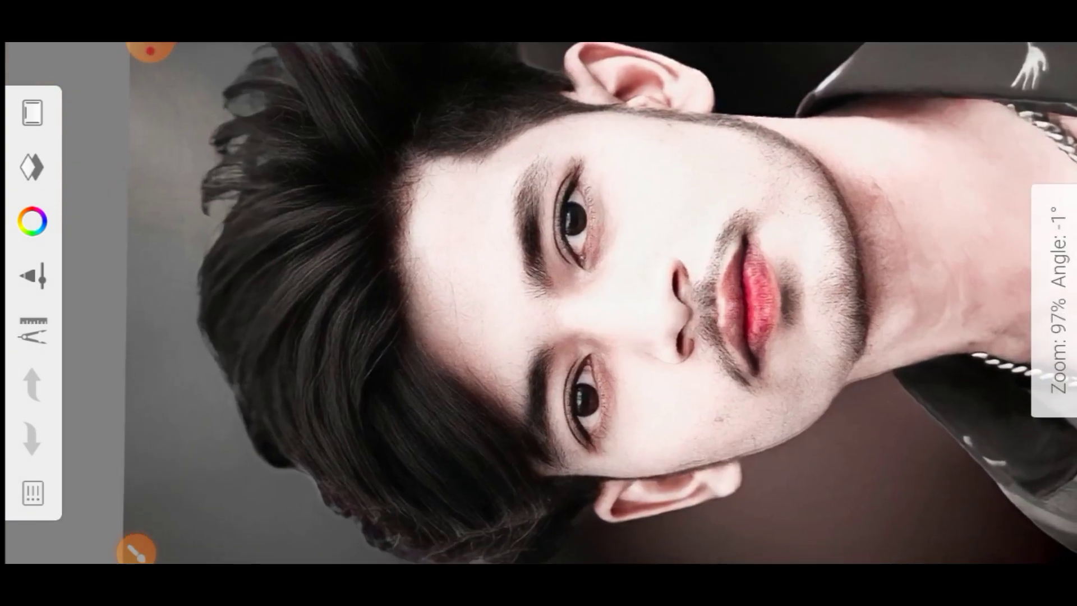
scroll(561, 303, "up", 2)
left_click(32, 275)
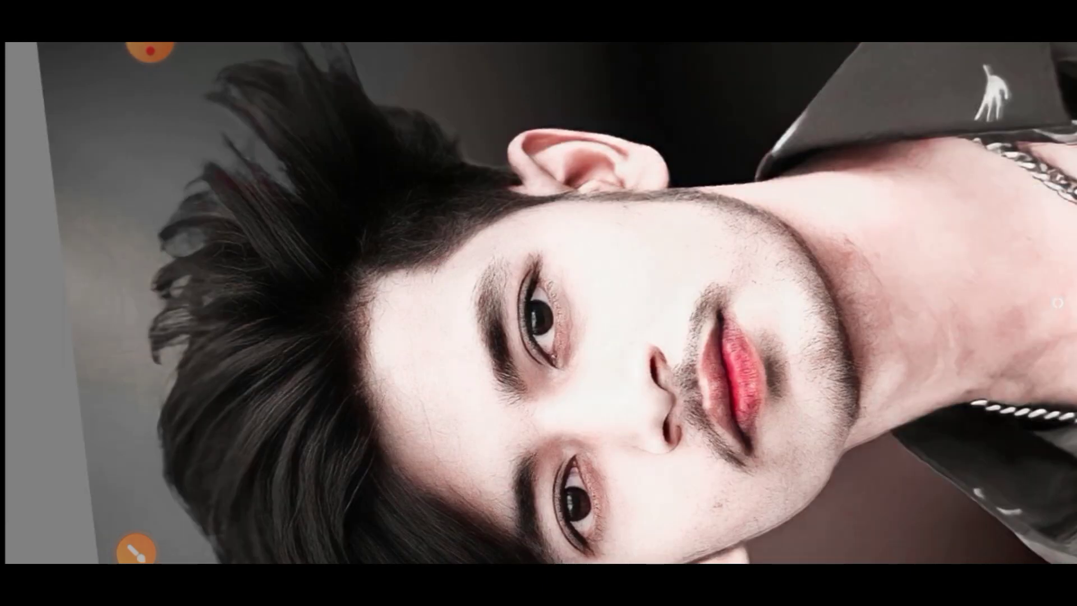
scroll(547, 303, "right", 5)
- Select the Hair brush from the Artist set in the Brush Library
scroll(547, 303, "right", 5)
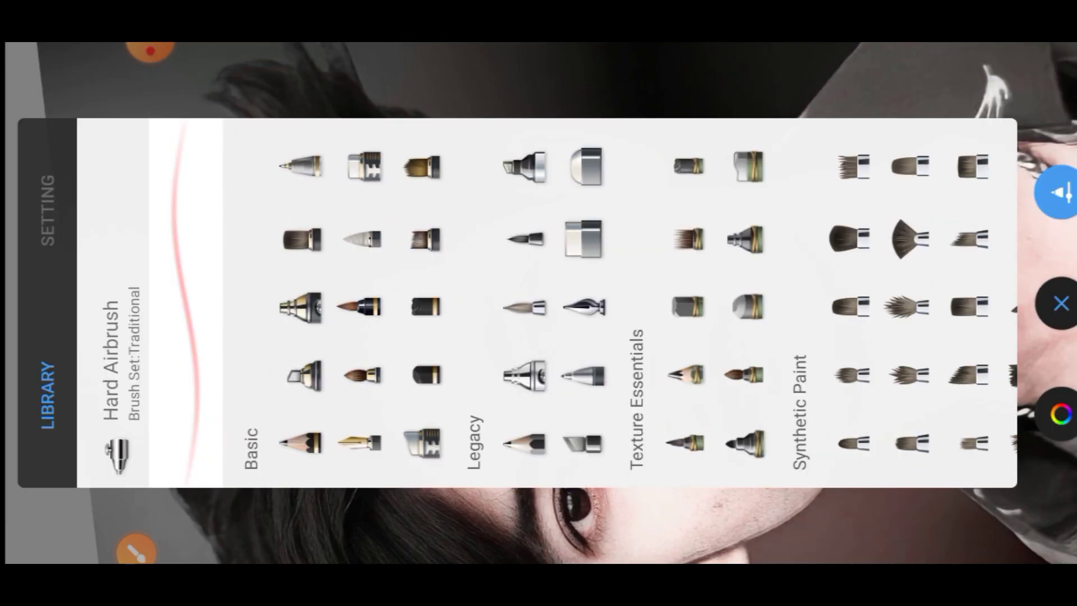
scroll(547, 303, "left", 5)
scroll(620, 308, "right", 5)
scroll(620, 309, "left", 2)
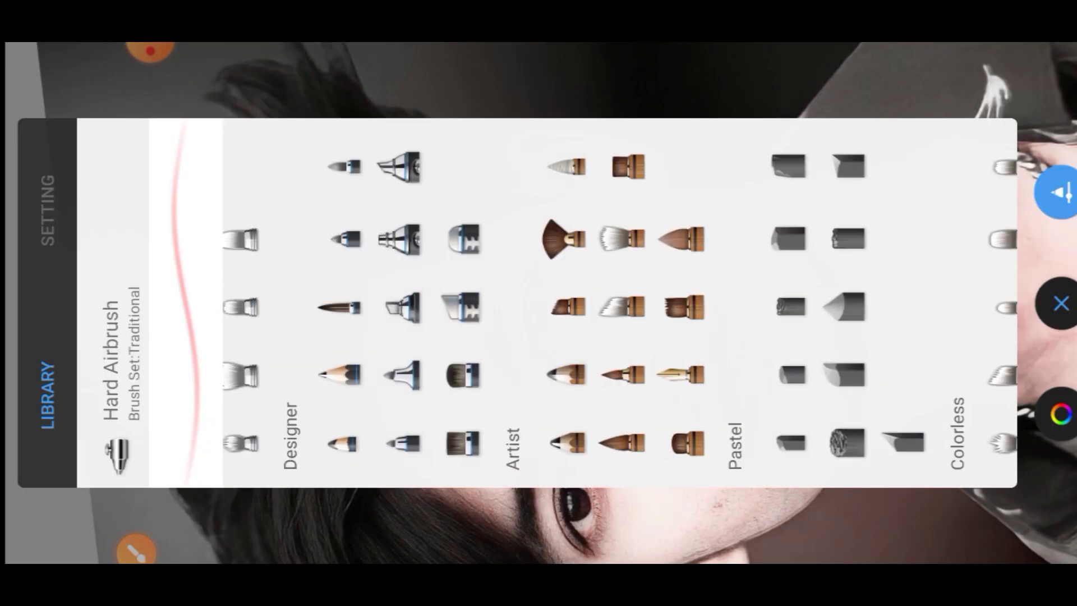
scroll(620, 309, "left", 5)
scroll(620, 308, "left", 1)
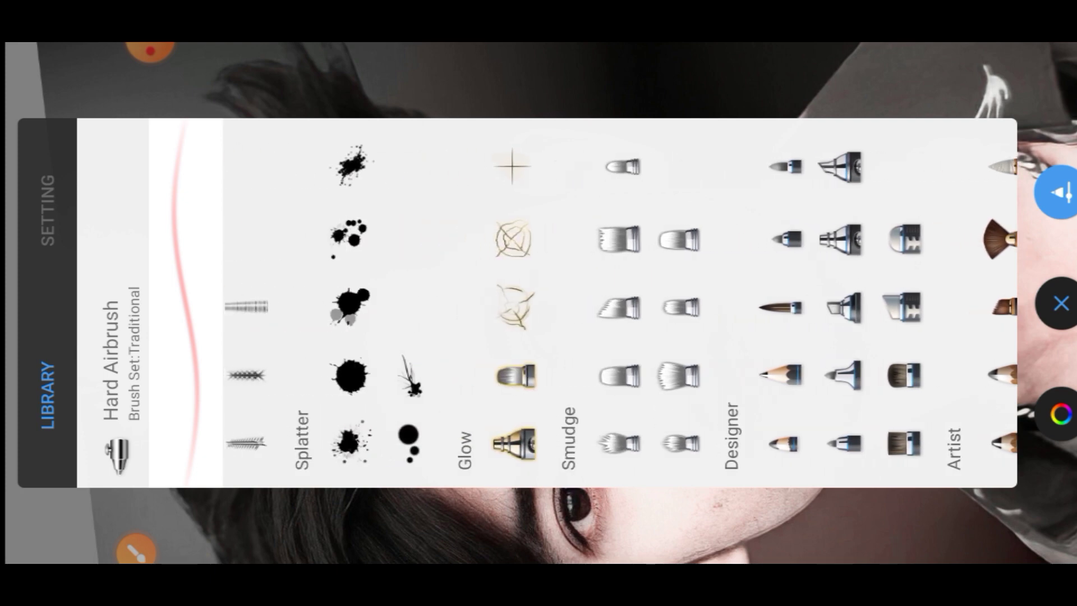
scroll(547, 303, "right", 5)
left_click(595, 306)
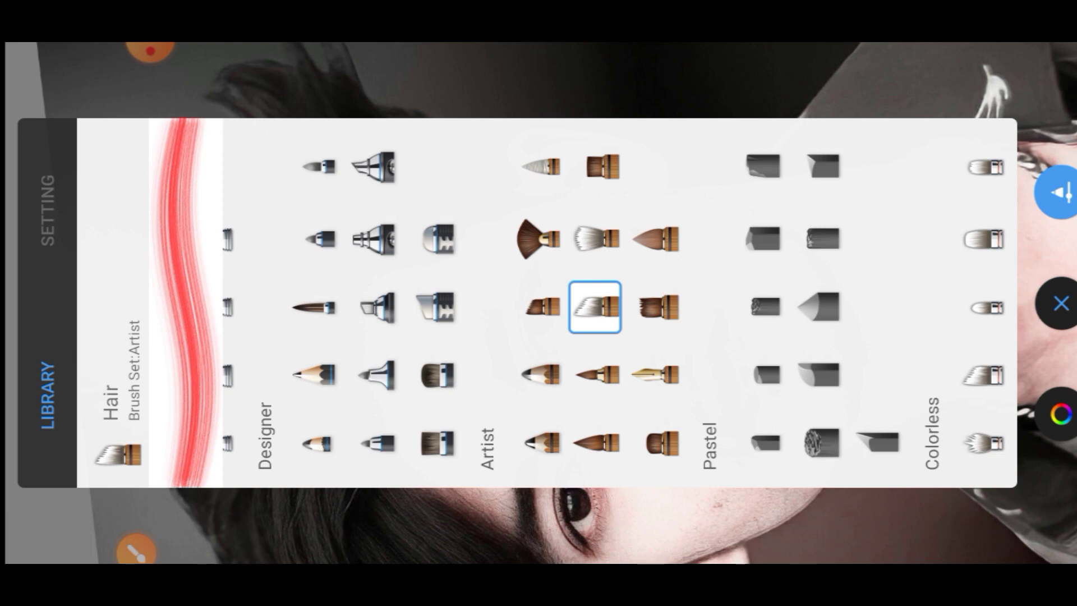
- Annotate the brush panel, then show the Hair brush settings at size 65.7, 75% opacity
left_click(1057, 193)
left_click(1044, 119)
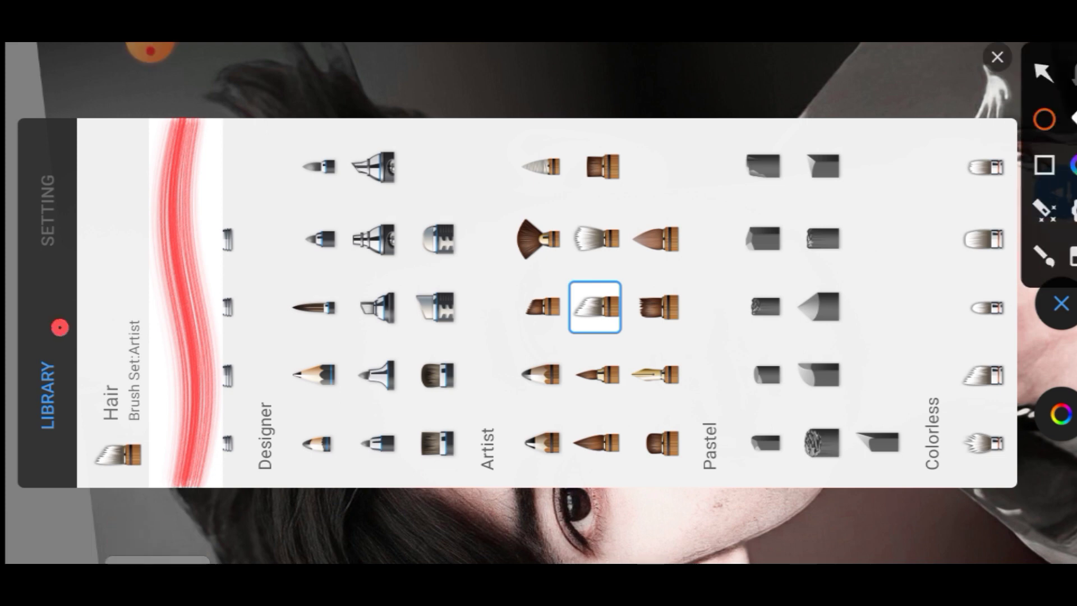
left_click_drag(60, 328, 208, 505)
left_click(1044, 72)
left_click_drag(85, 234, 126, 358)
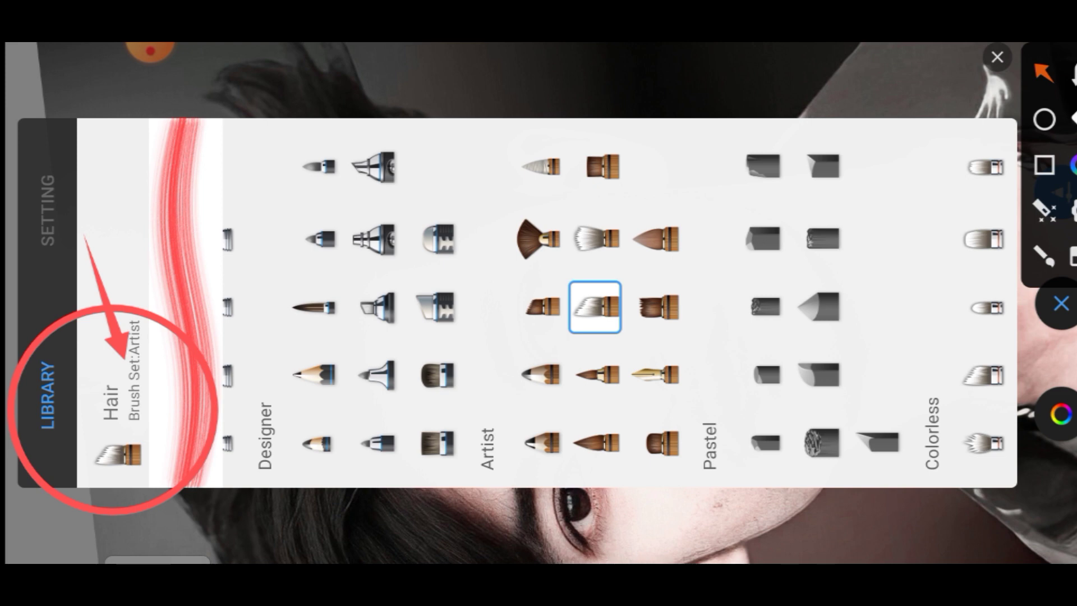
left_click_drag(423, 156, 594, 296)
left_click(997, 56)
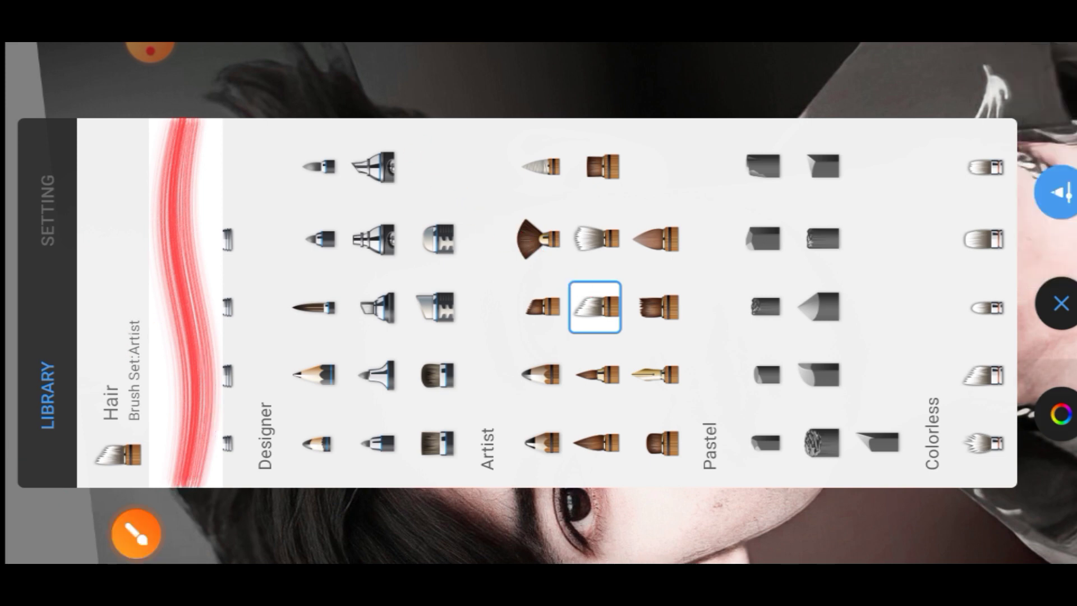
left_click(48, 210)
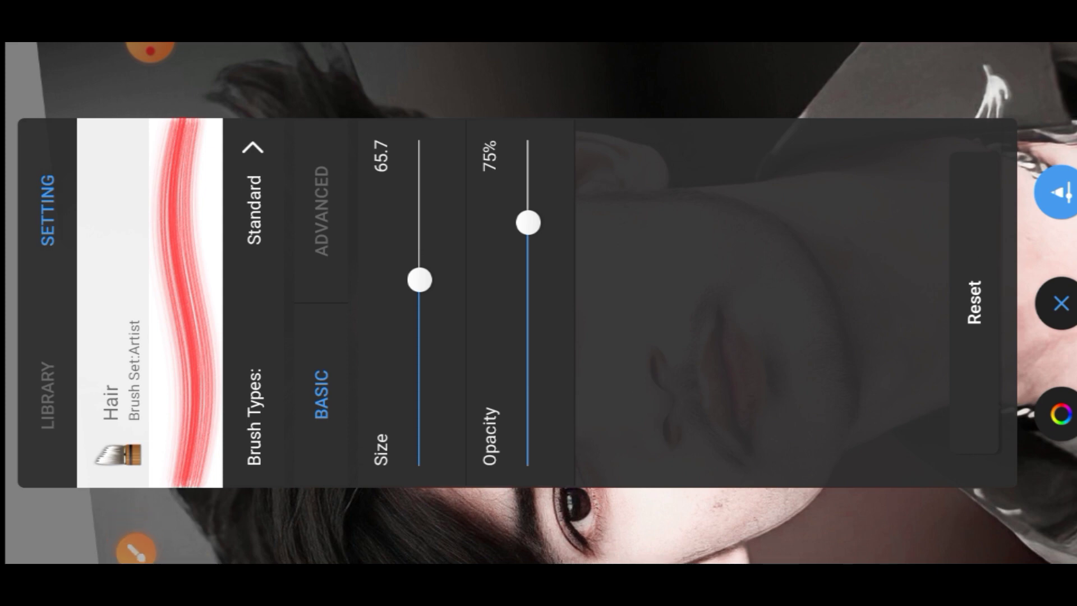
- Mark up the Hair brush settings panel with pen and arrow annotations
left_click(150, 50)
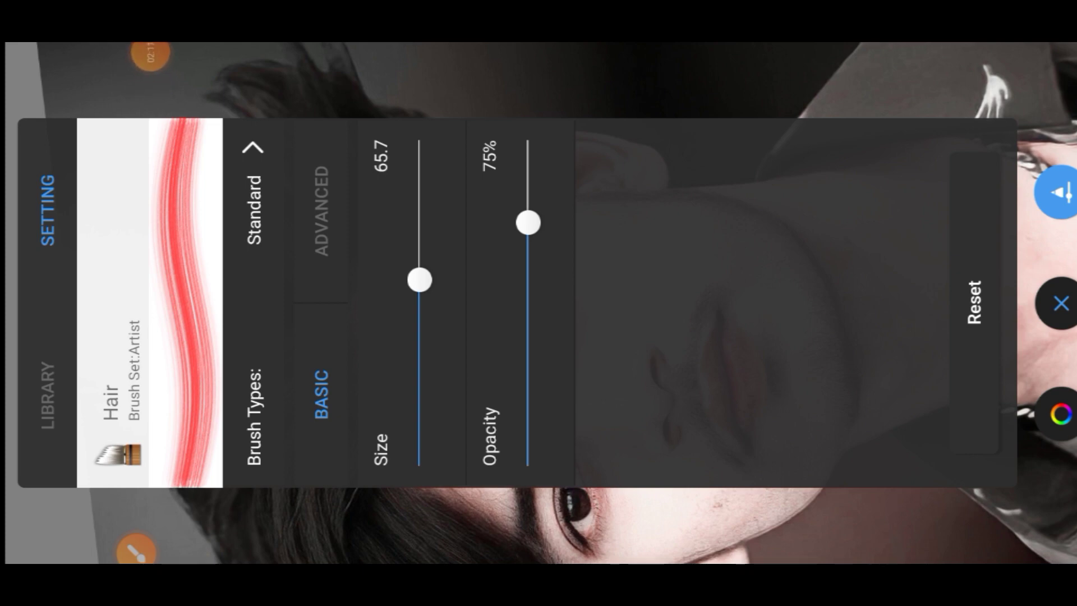
left_click(1057, 193)
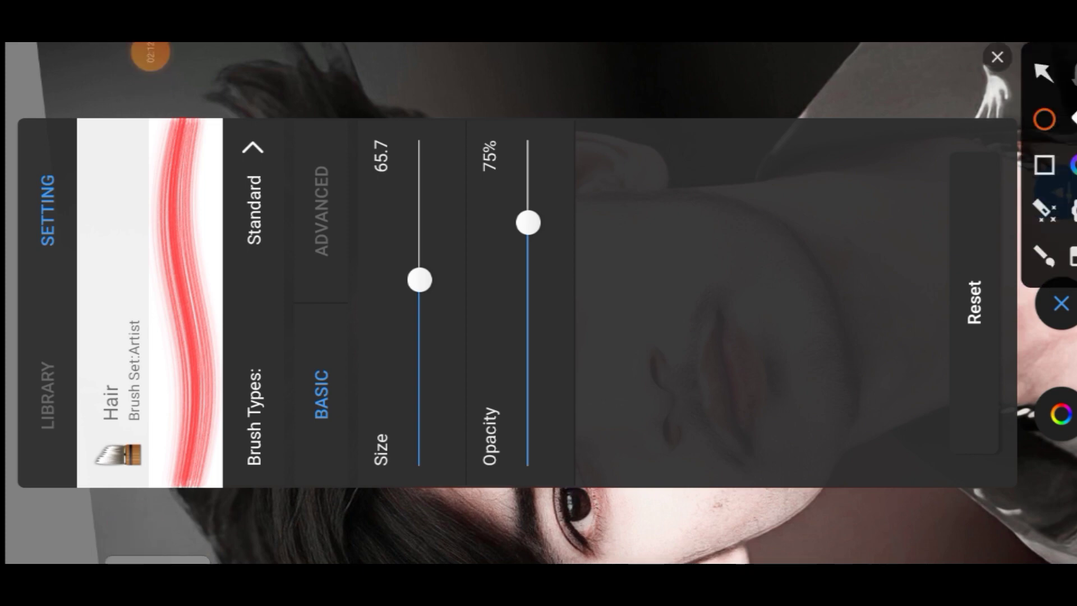
left_click_drag(178, 127, 313, 271)
left_click(1043, 72)
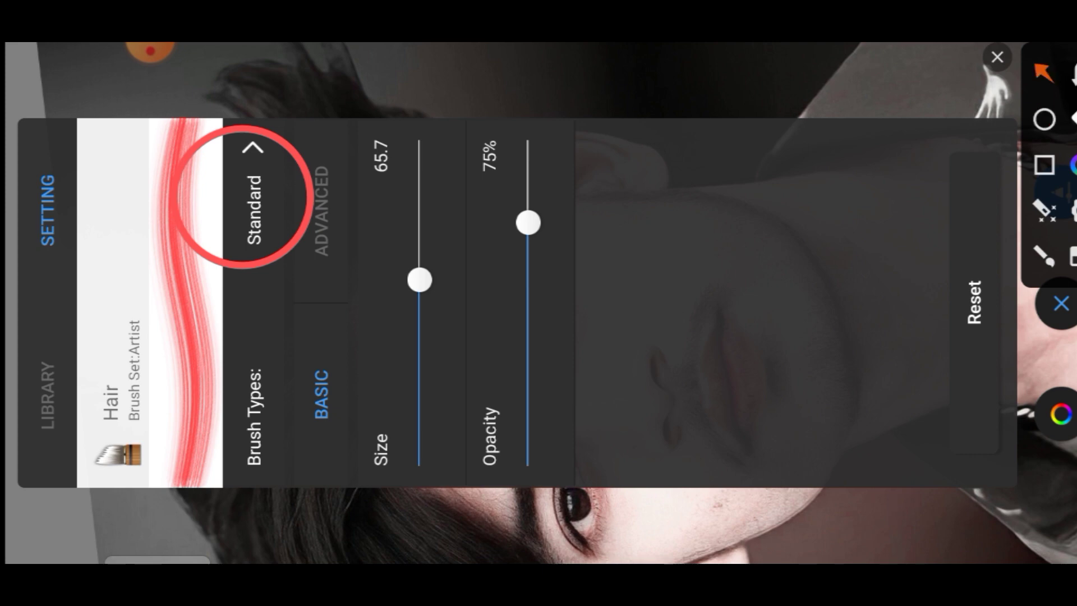
left_click_drag(148, 351, 205, 270)
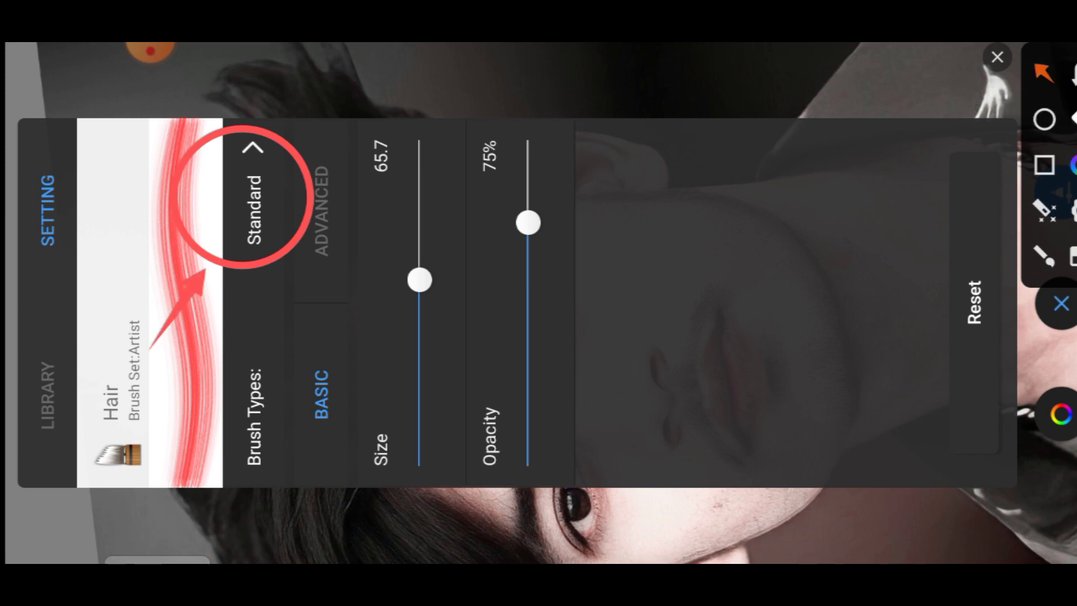
left_click(998, 57)
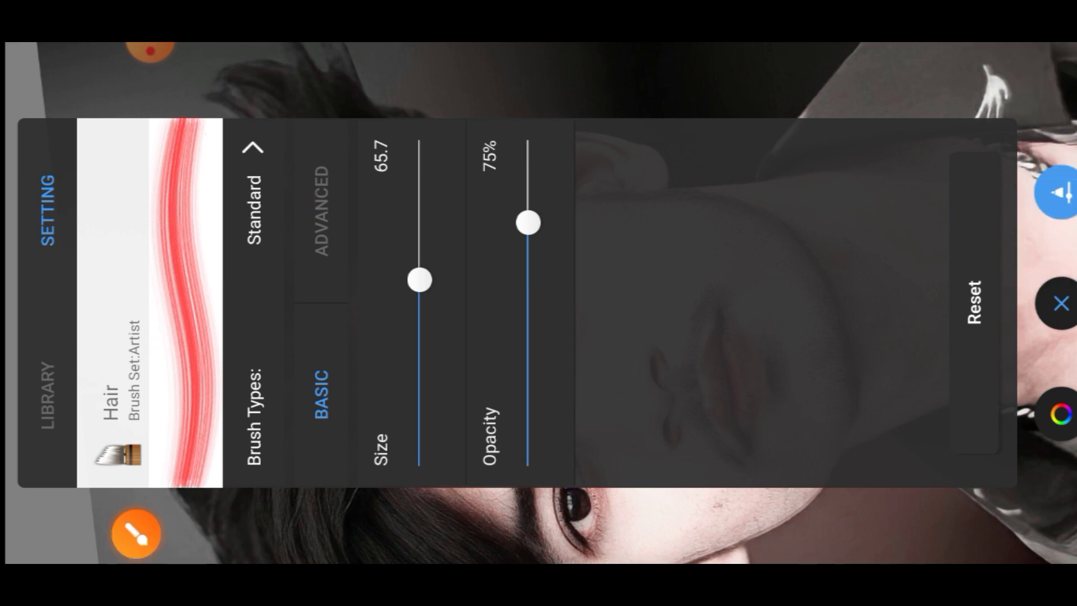
- Make the Hair brush a Smudge brush with 34% flow, 66% strength and size about 45
left_click(254, 208)
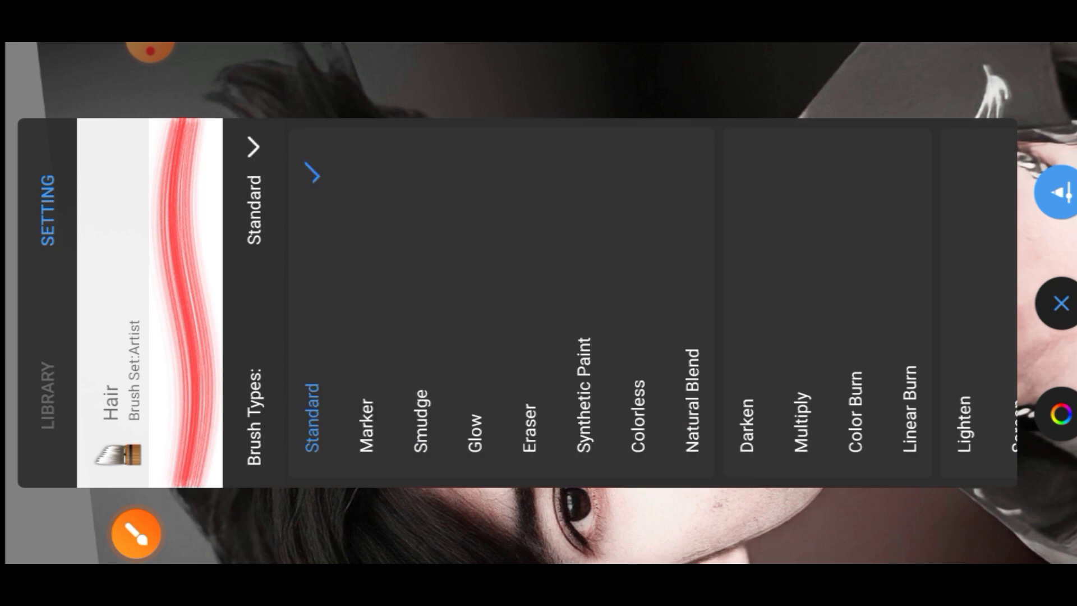
left_click(1057, 192)
left_click_drag(364, 104, 420, 349)
left_click(997, 57)
left_click(421, 420)
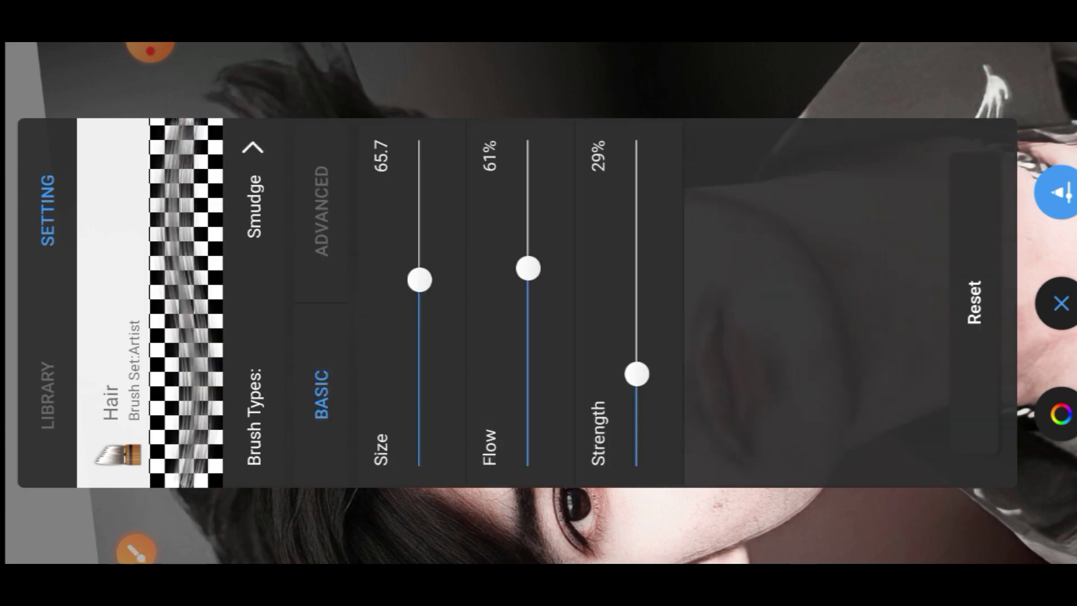
left_click_drag(528, 268, 528, 358)
mouse_move(636, 373)
left_mouse_down()
mouse_move(637, 192)
mouse_move(637, 249)
left_mouse_up()
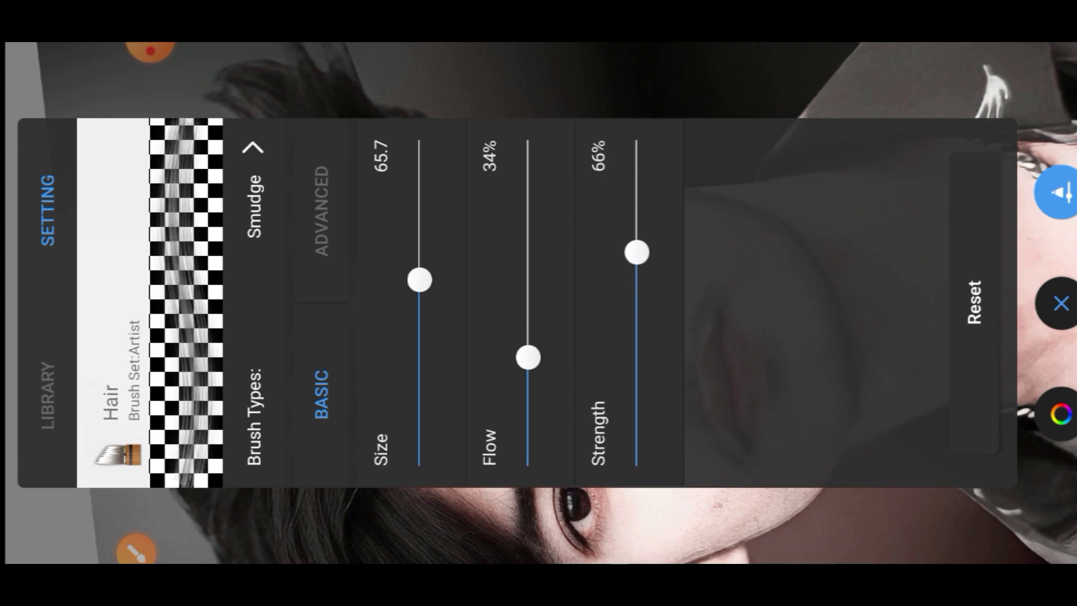
left_click_drag(420, 280, 420, 318)
left_click(1061, 304)
- Zoom onto the hair and smudge five fine strands through the dark hair
mouse_move(763, 303)
left_mouse_down()
mouse_move(727, 425)
mouse_move(523, 526)
mouse_move(325, 368)
mouse_move(317, 338)
left_mouse_up()
left_click_drag(769, 275, 572, 354)
left_click_drag(842, 258, 589, 381)
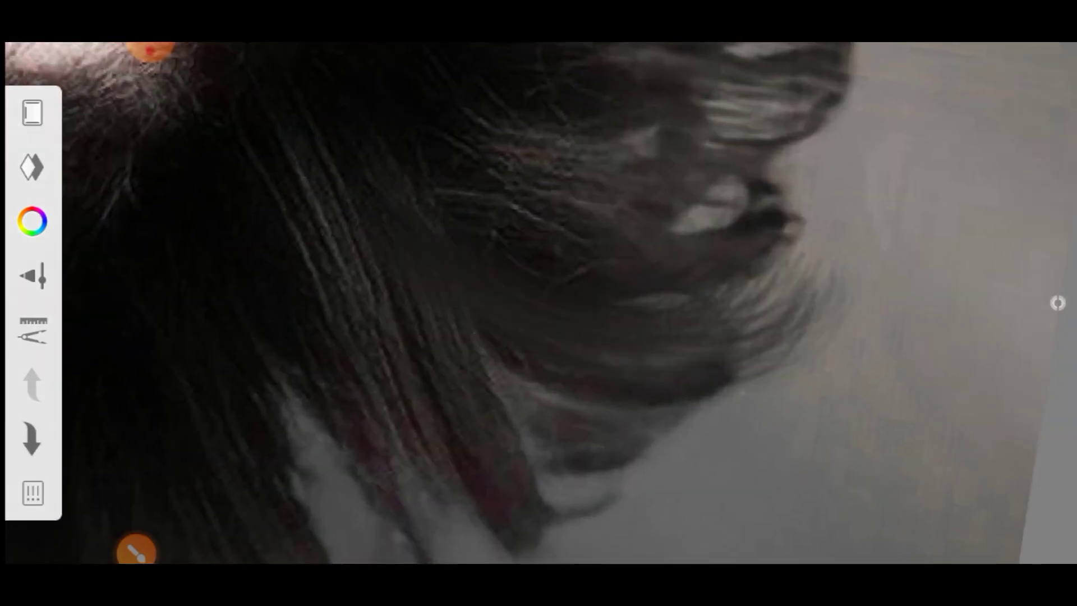
left_click_drag(830, 297, 662, 416)
left_click_drag(841, 359, 449, 482)
left_click_drag(690, 415, 500, 488)
- Smudge more strands through the hair and fill the gaps along its edge
mouse_move(617, 281)
left_mouse_down()
mouse_move(561, 314)
mouse_move(617, 269)
left_mouse_up()
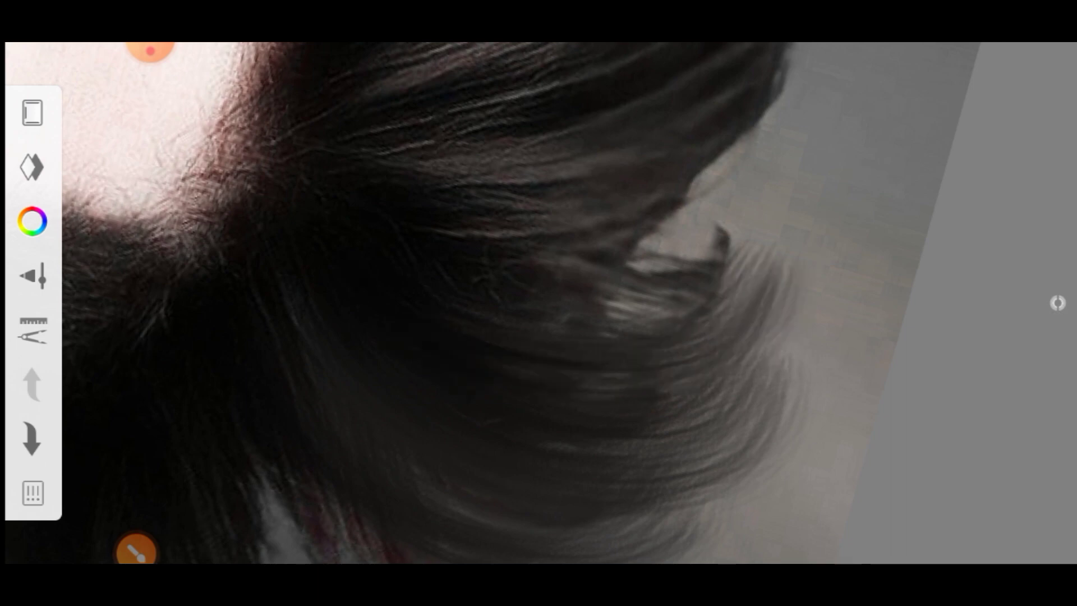
mouse_move(539, 303)
left_mouse_down()
mouse_move(505, 280)
mouse_move(538, 314)
left_mouse_up()
left_click_drag(690, 286, 432, 404)
left_click_drag(808, 320, 371, 443)
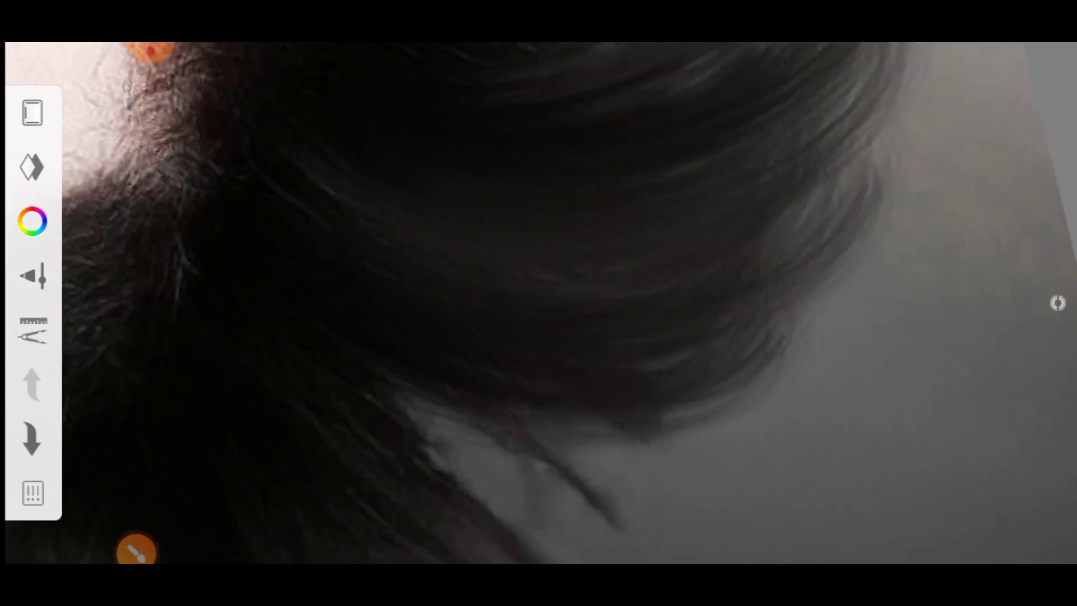
left_click_drag(741, 392, 387, 489)
left_click_drag(842, 348, 432, 533)
mouse_move(898, 224)
left_mouse_down()
mouse_move(623, 393)
mouse_move(645, 415)
left_mouse_up()
left_click_drag(898, 120, 747, 280)
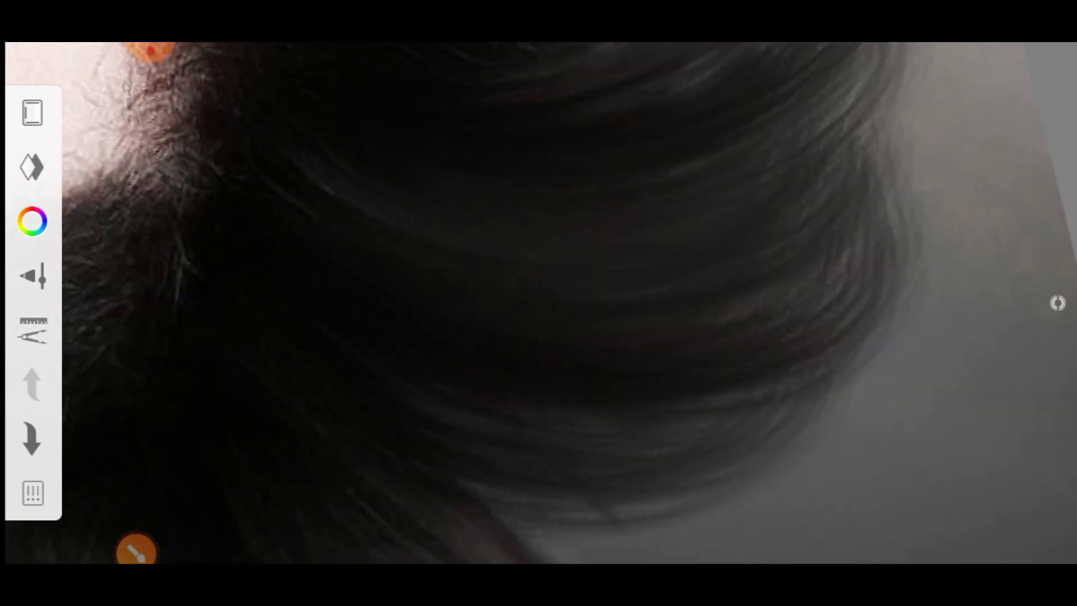
left_click_drag(873, 95, 786, 225)
mouse_move(538, 303)
left_mouse_down()
mouse_move(505, 280)
mouse_move(561, 314)
mouse_move(528, 297)
left_mouse_up()
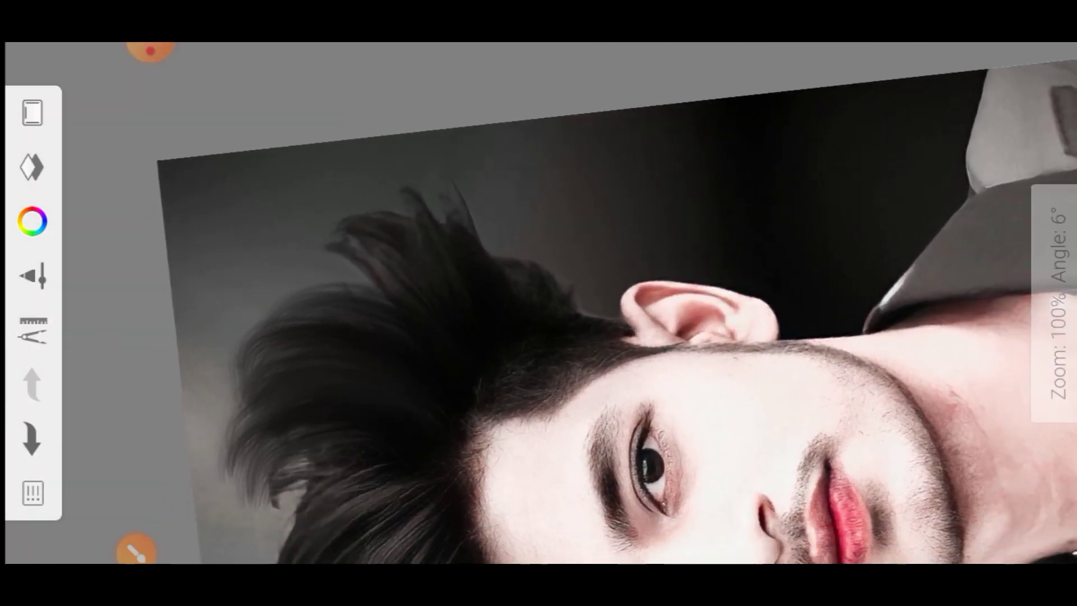
- Draw pen and arrow annotations, undoing one, then clear them from the screen
left_click(135, 547)
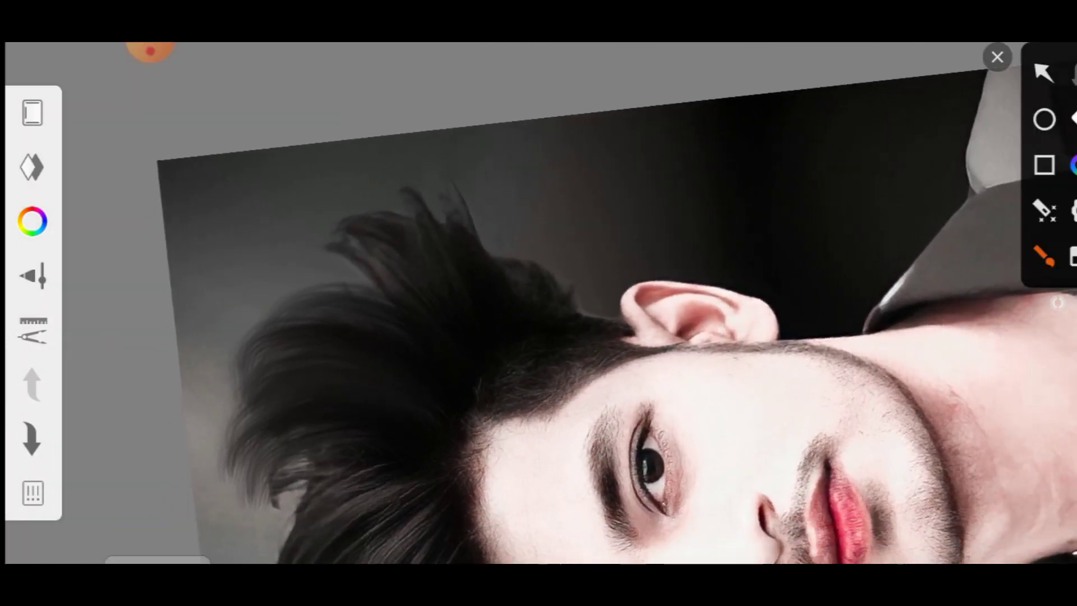
mouse_move(219, 369)
left_mouse_down()
mouse_move(366, 292)
mouse_move(464, 337)
mouse_move(504, 292)
mouse_move(627, 322)
left_mouse_up()
left_click_drag(258, 215, 472, 220)
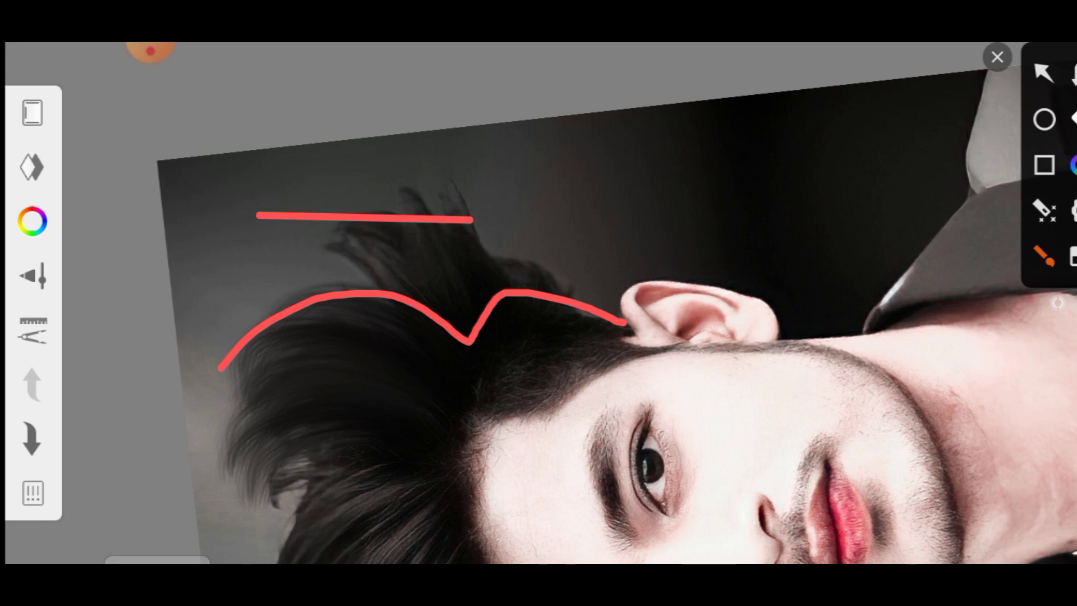
key("ctrl+z")
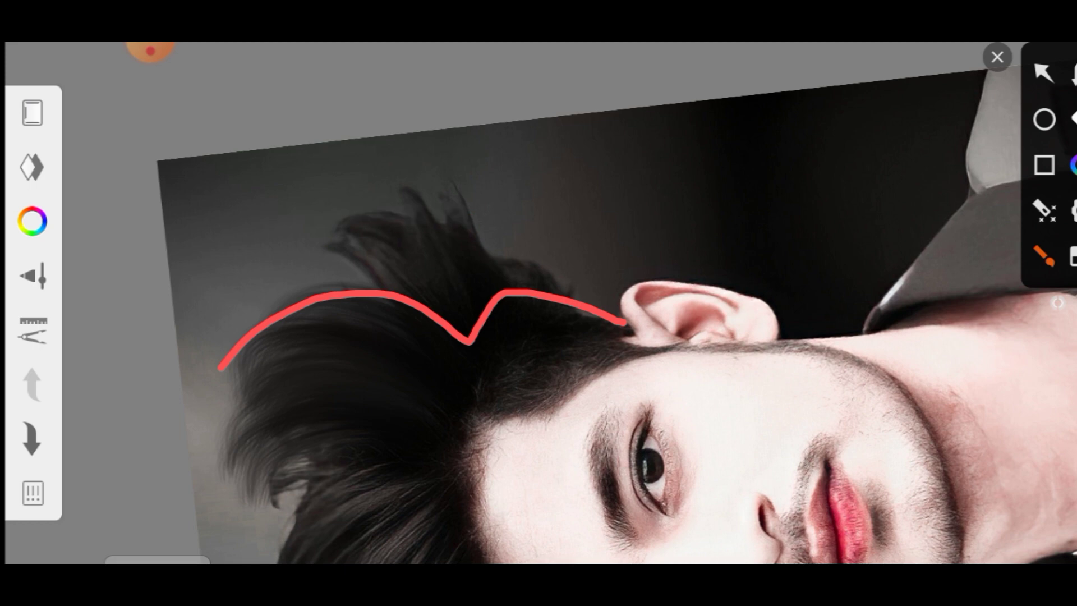
left_click(1044, 119)
left_click_drag(297, 249, 488, 249)
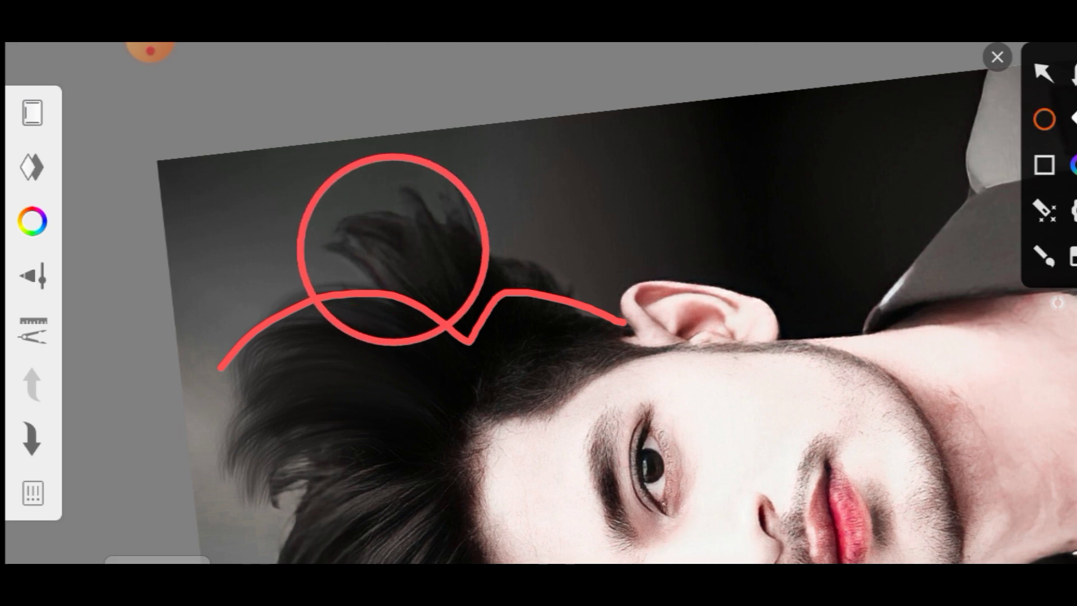
left_click(1044, 73)
left_click_drag(179, 208, 350, 239)
left_click_drag(647, 147, 480, 214)
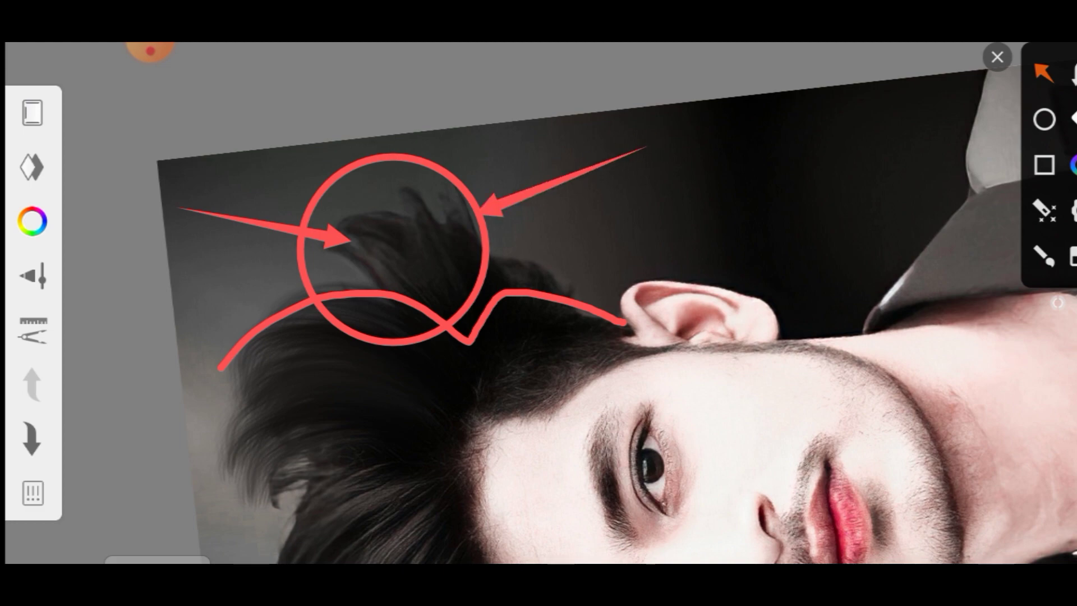
left_click(998, 56)
- Pick Ball Point Pen in the Traditional library, check its settings, and zoom into the hair
left_click(32, 275)
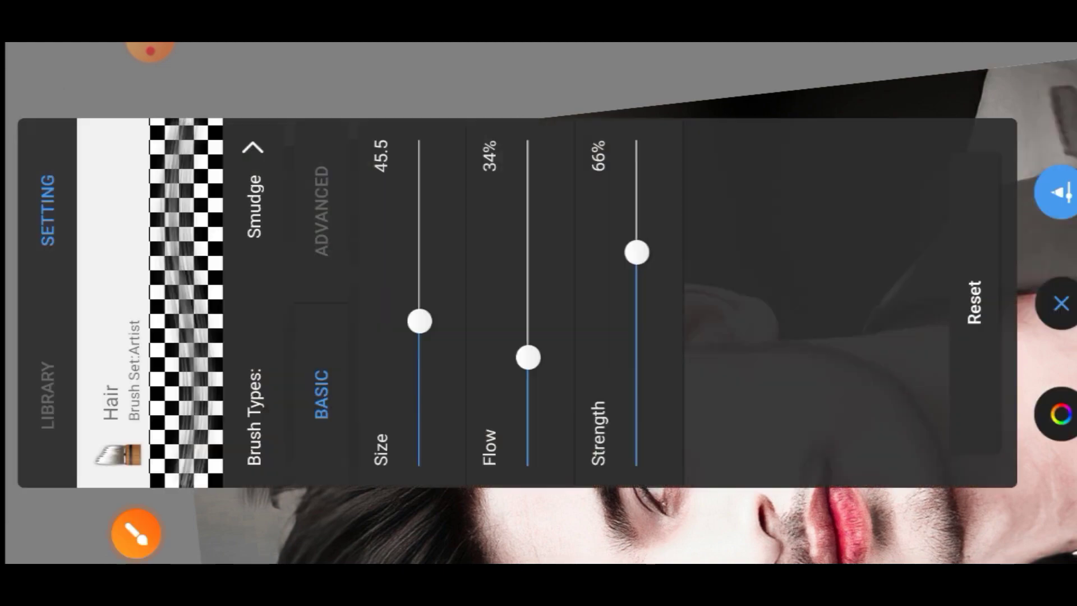
left_click(48, 395)
scroll(618, 303, "left", 15)
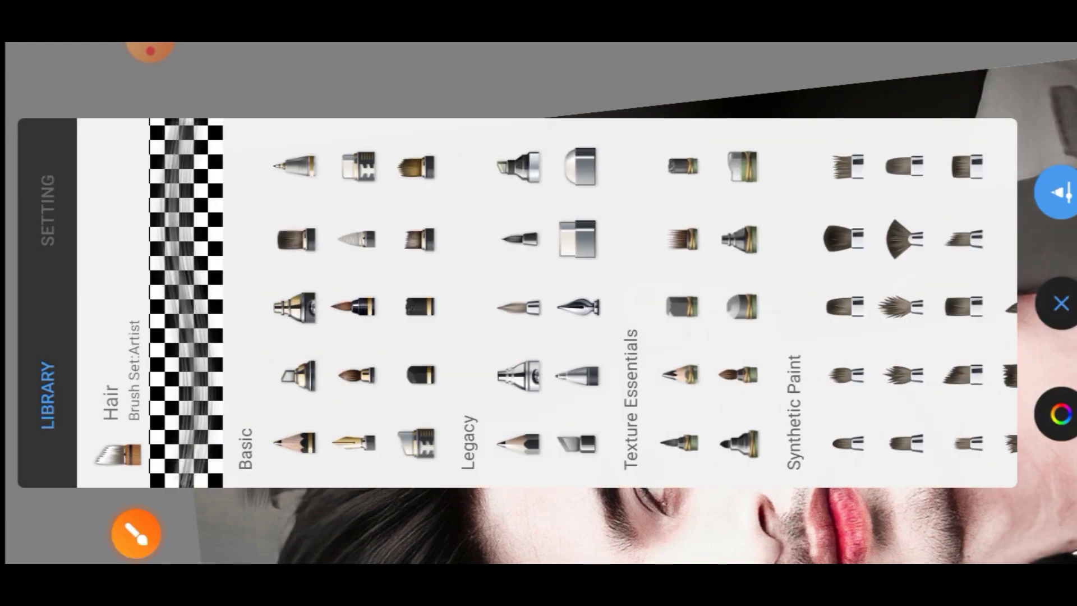
scroll(617, 303, "right", 10)
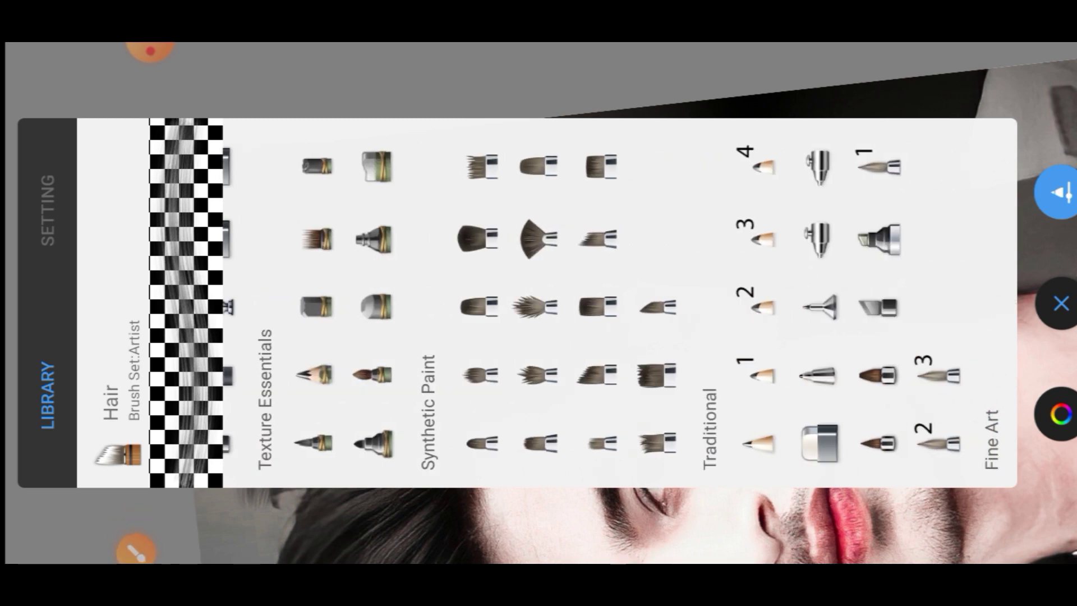
left_click(818, 374)
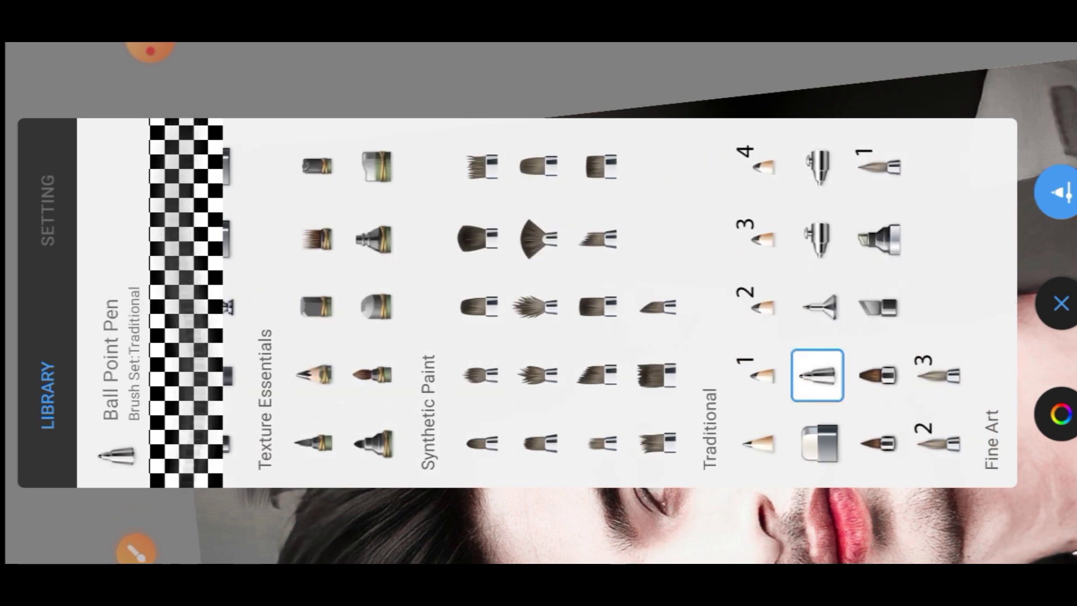
left_click(48, 210)
left_click(1061, 303)
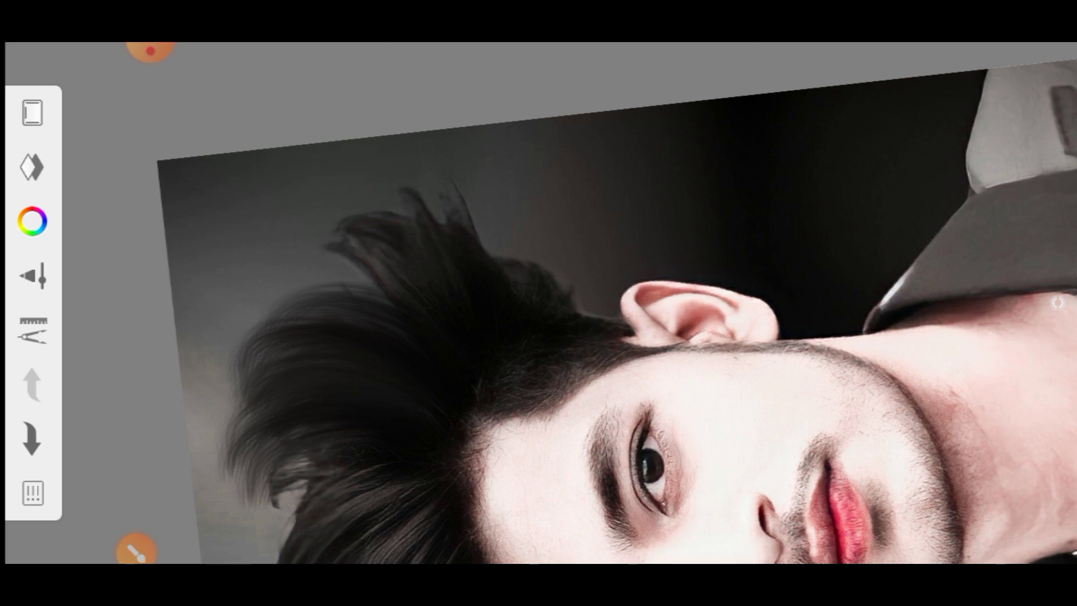
left_click(32, 275)
left_click(1058, 303)
scroll(427, 281, "up", 3)
scroll(426, 280, "up", 4)
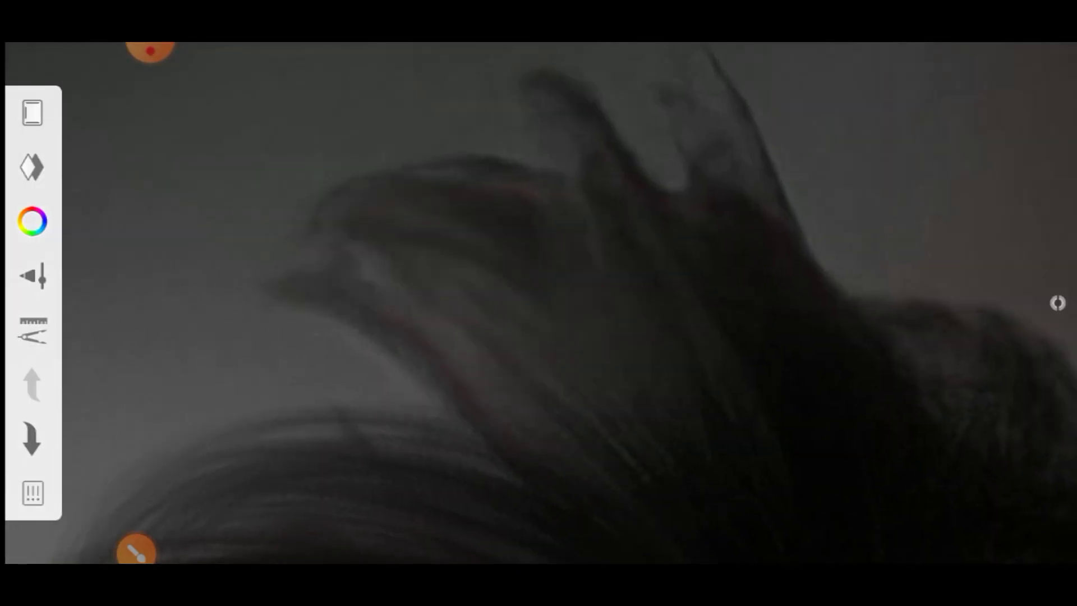
left_click(136, 550)
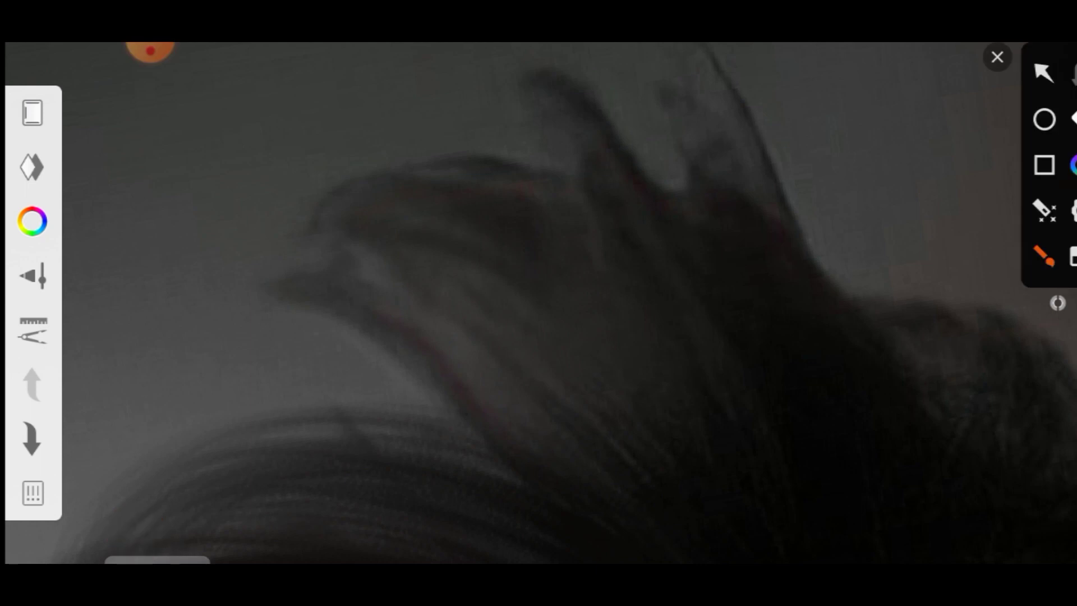
left_click_drag(166, 196, 476, 301)
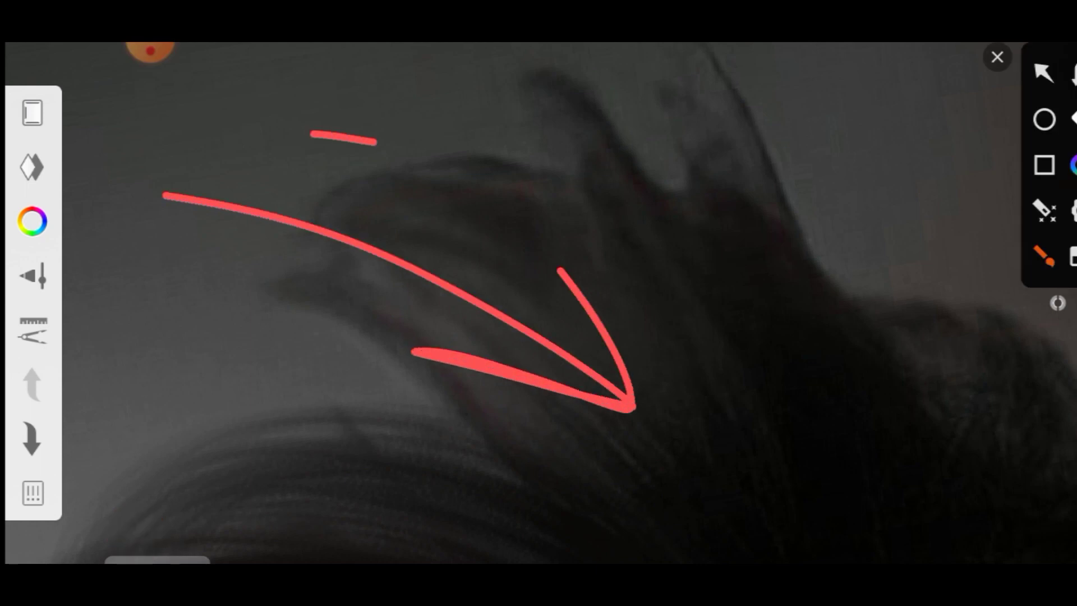
left_click_drag(375, 142, 563, 257)
mouse_move(416, 90)
left_mouse_down()
mouse_move(948, 373)
mouse_move(836, 194)
left_mouse_up()
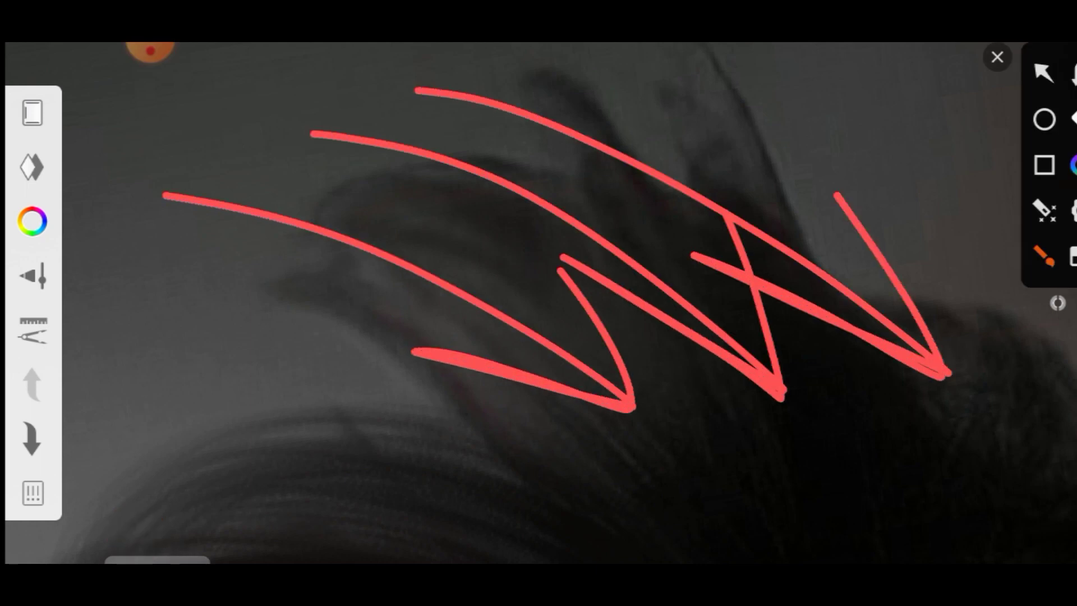
left_click_drag(70, 201, 122, 192)
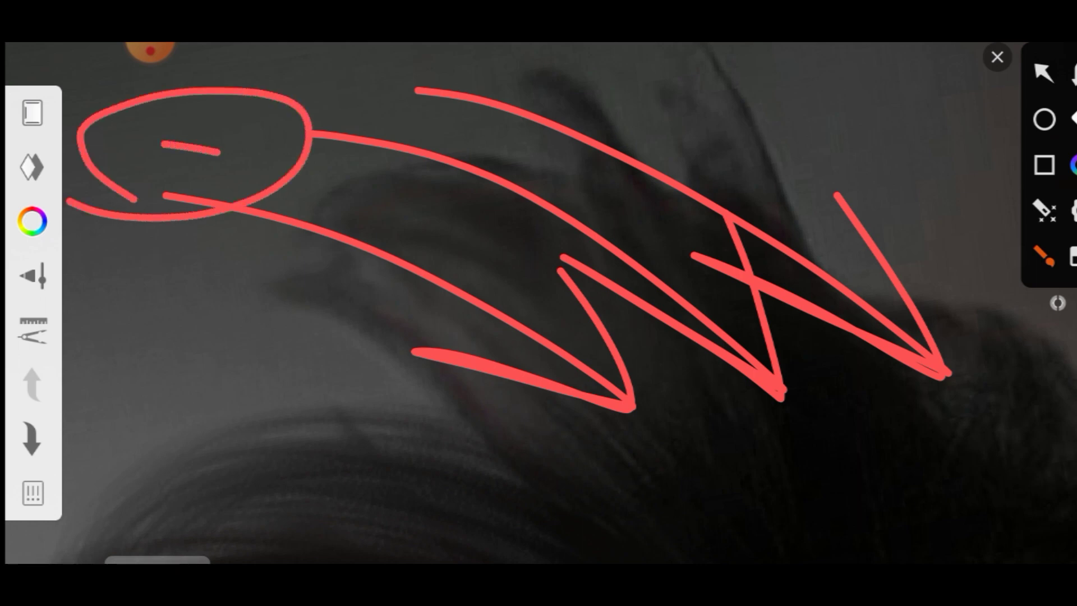
left_click_drag(219, 151, 610, 331)
left_click_drag(259, 119, 606, 255)
left_click(998, 57)
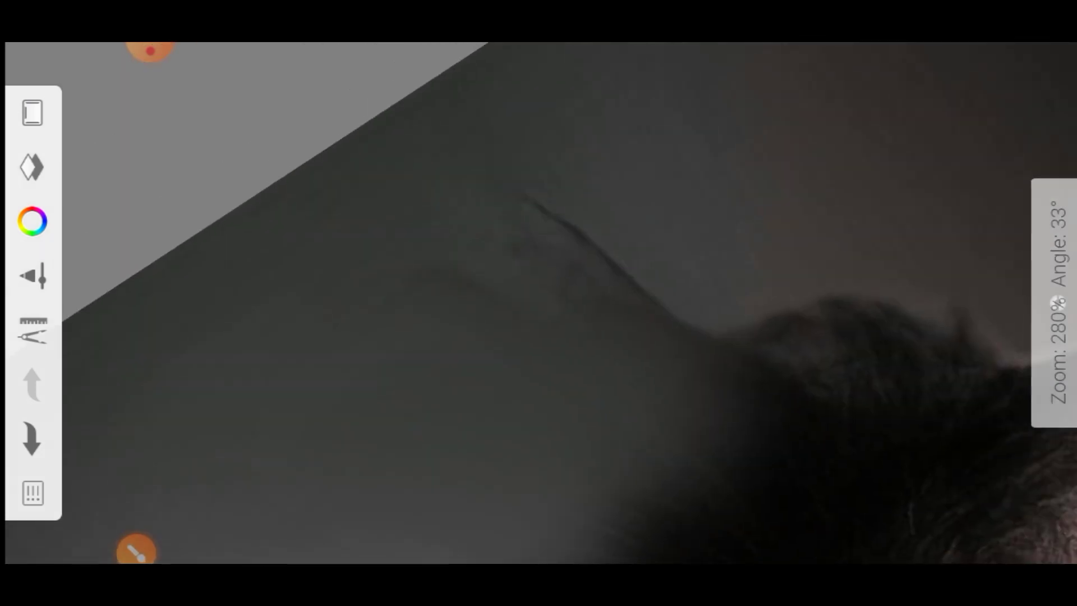
- Shrink the brush to size 21.9 and stroke light grey over the hair beside the ear
left_click(1057, 303)
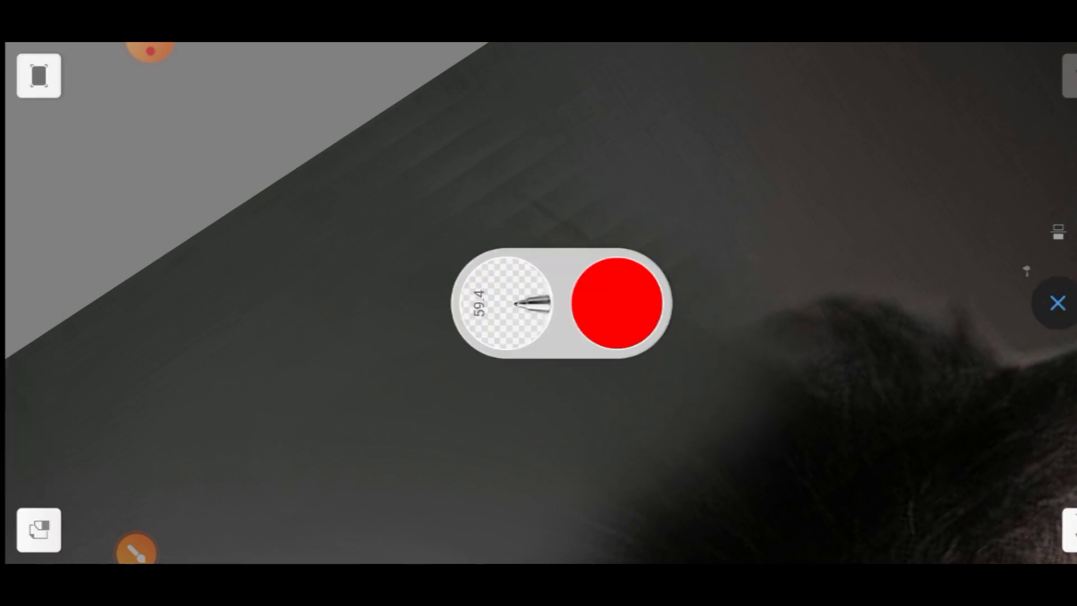
left_click(1057, 303)
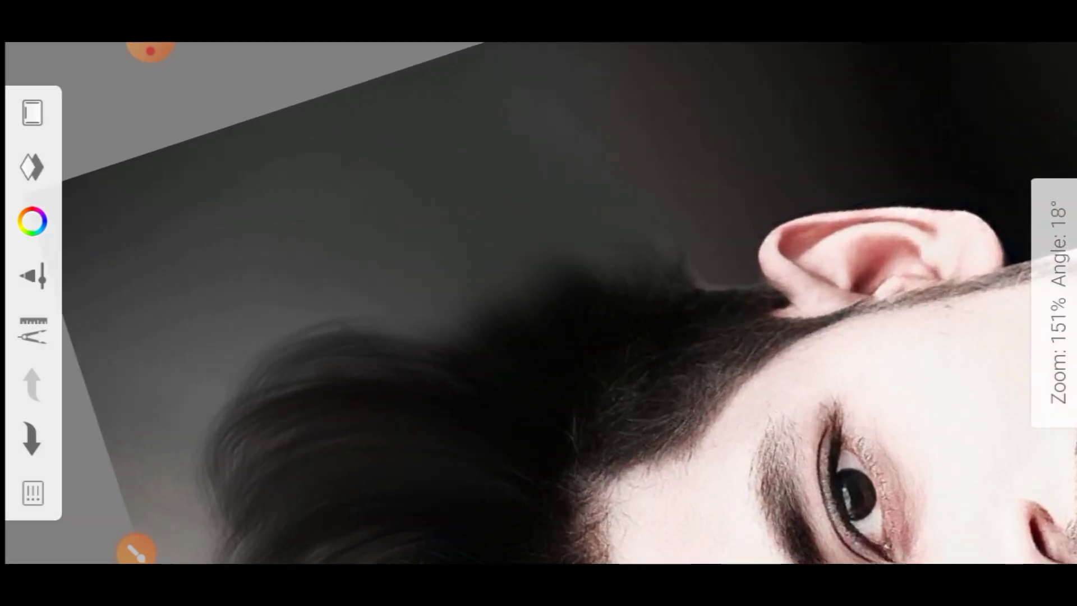
left_click(136, 550)
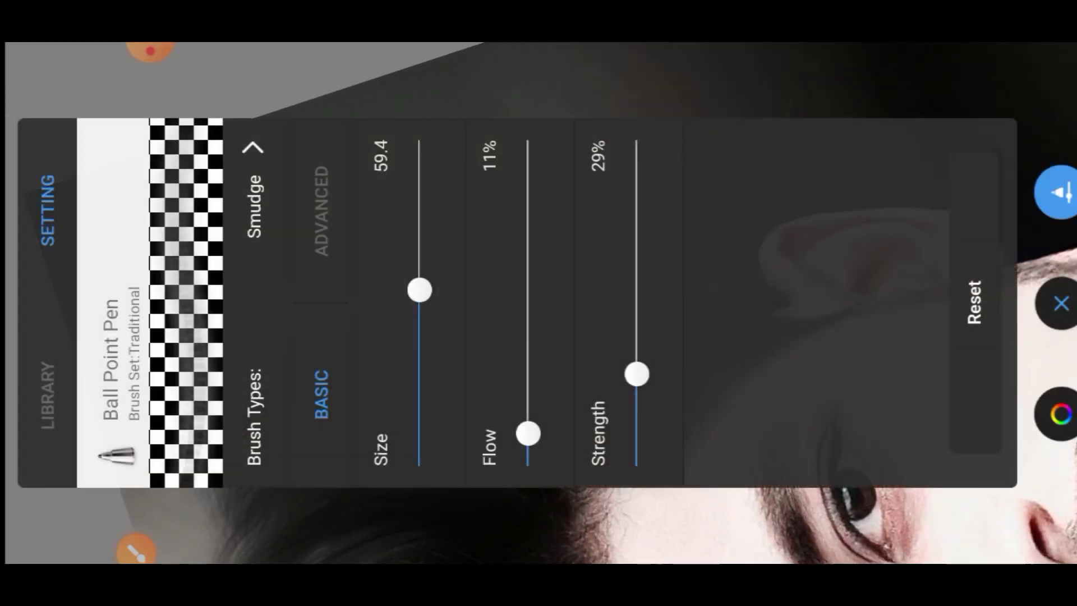
left_click_drag(419, 288, 419, 389)
left_click(1058, 301)
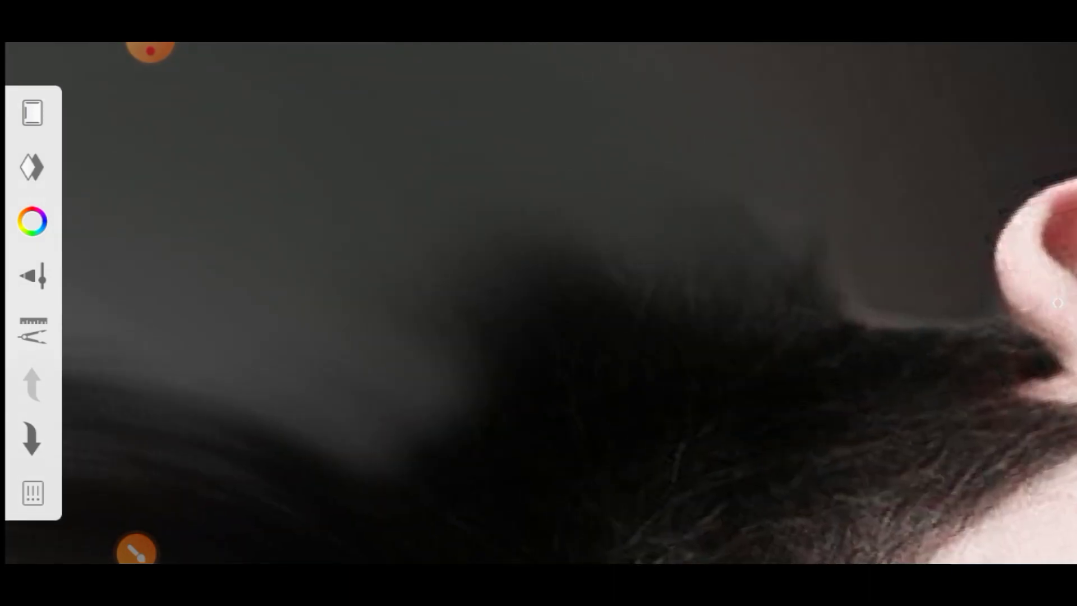
left_click_drag(477, 337, 559, 281)
left_click_drag(547, 323, 617, 269)
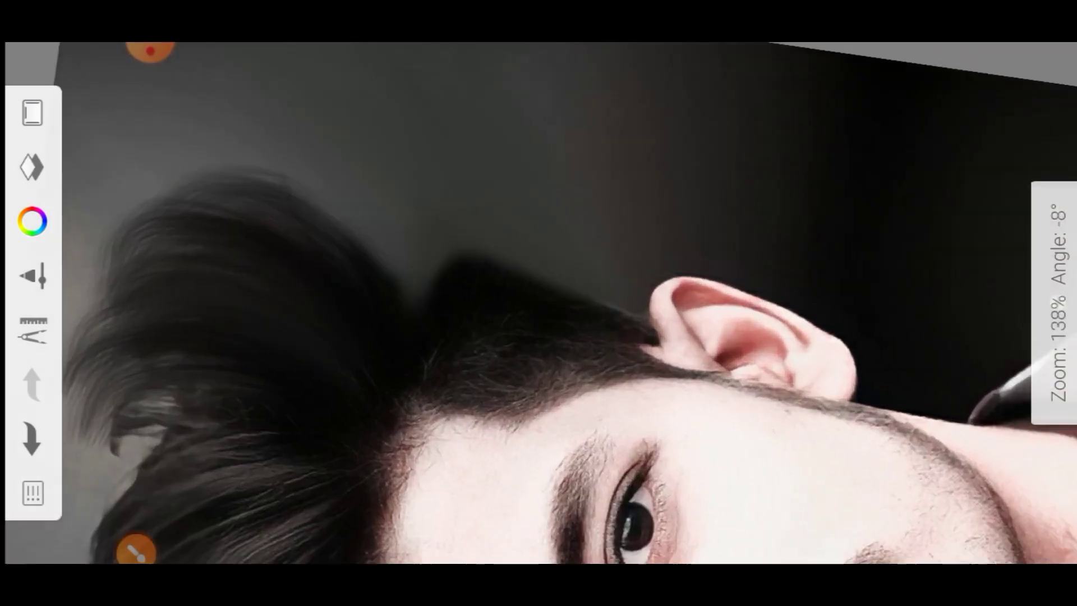
- Select the Artist set's Hair smudge brush and reduce its size to 31.7
left_click(33, 275)
left_click(48, 396)
left_click_drag(842, 309, 393, 309)
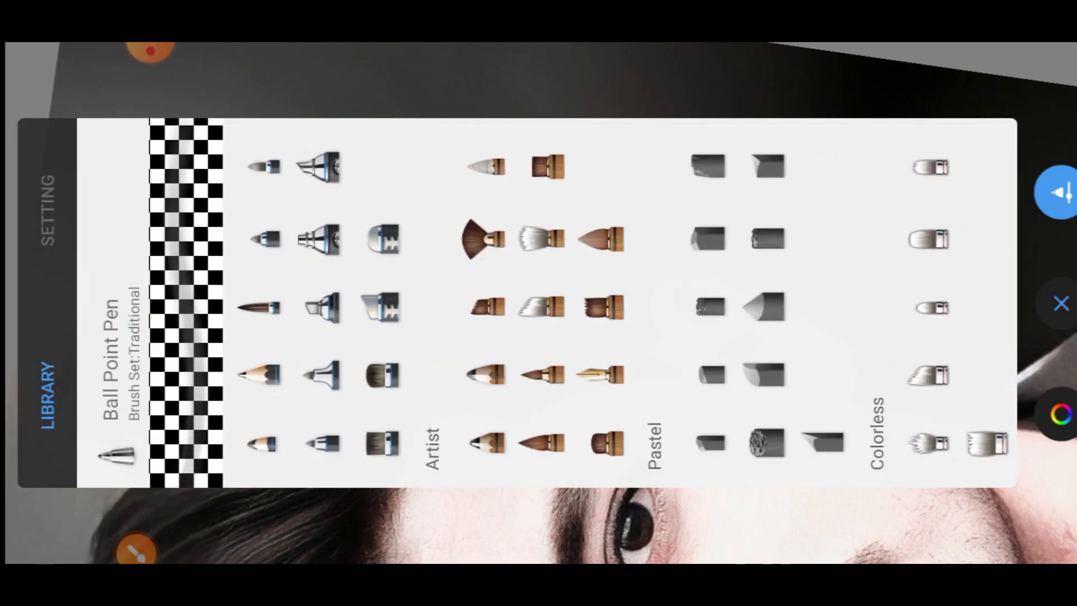
left_click(540, 307)
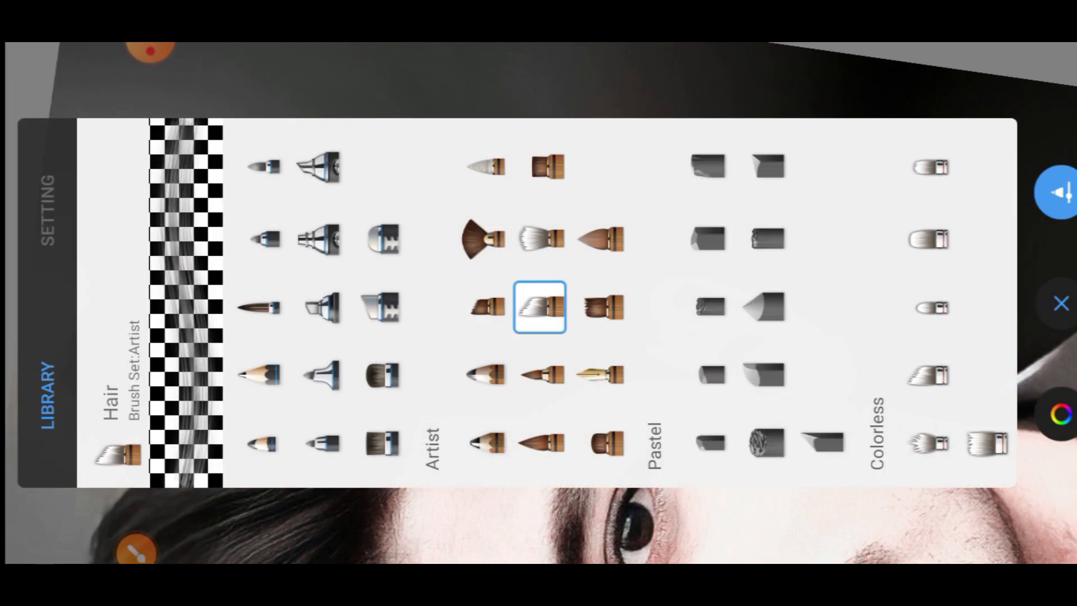
left_click(48, 210)
left_click_drag(420, 316, 419, 363)
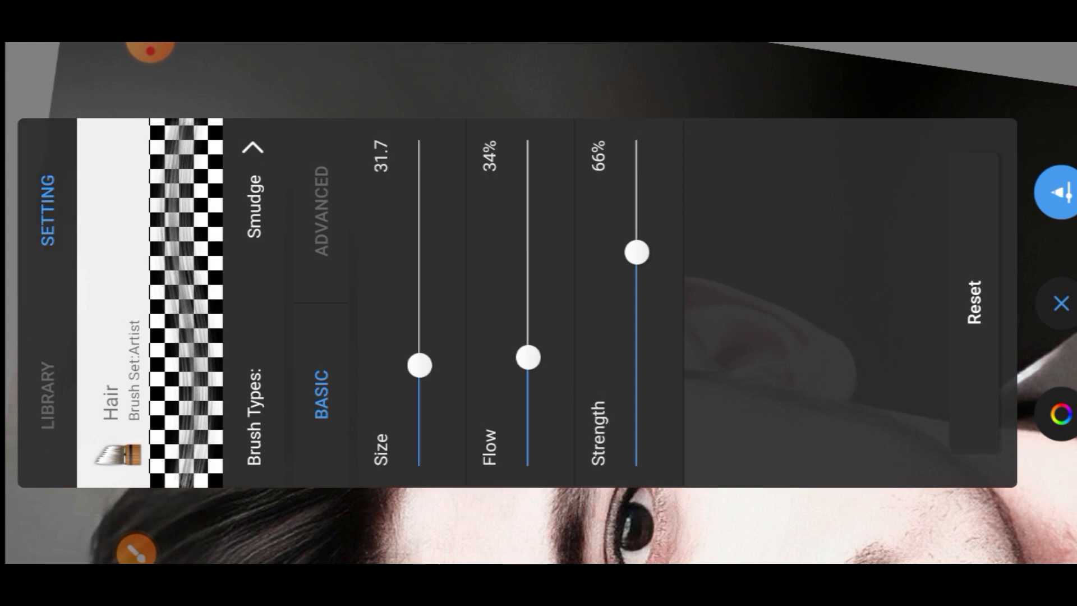
left_click(1061, 304)
- Raise the Hair brush size to 39.2
scroll(539, 303, "up", 2)
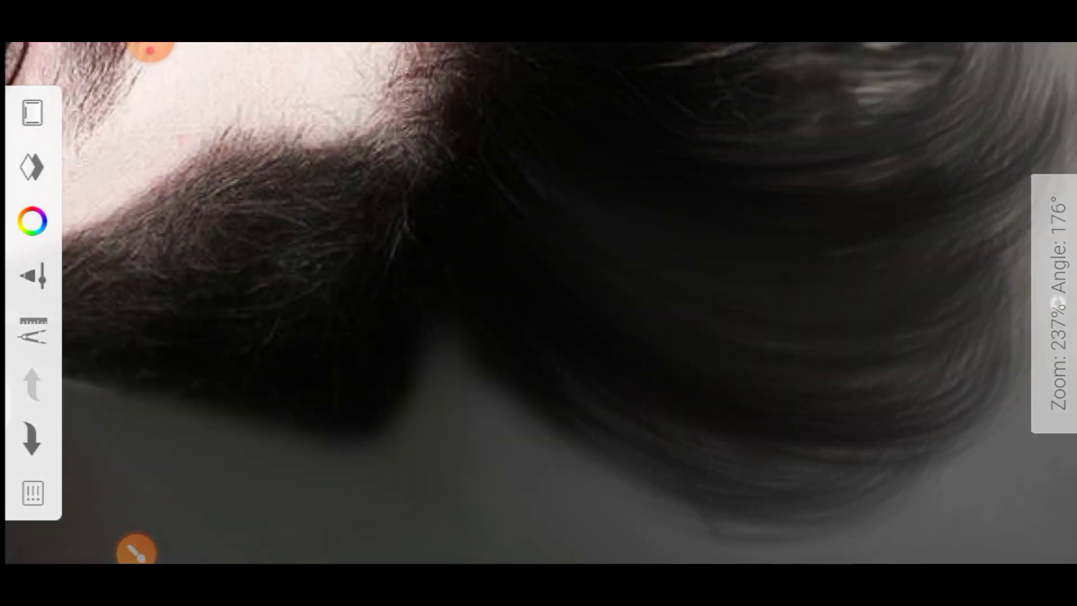
scroll(539, 303, "up", 5)
scroll(539, 303, "down", 2)
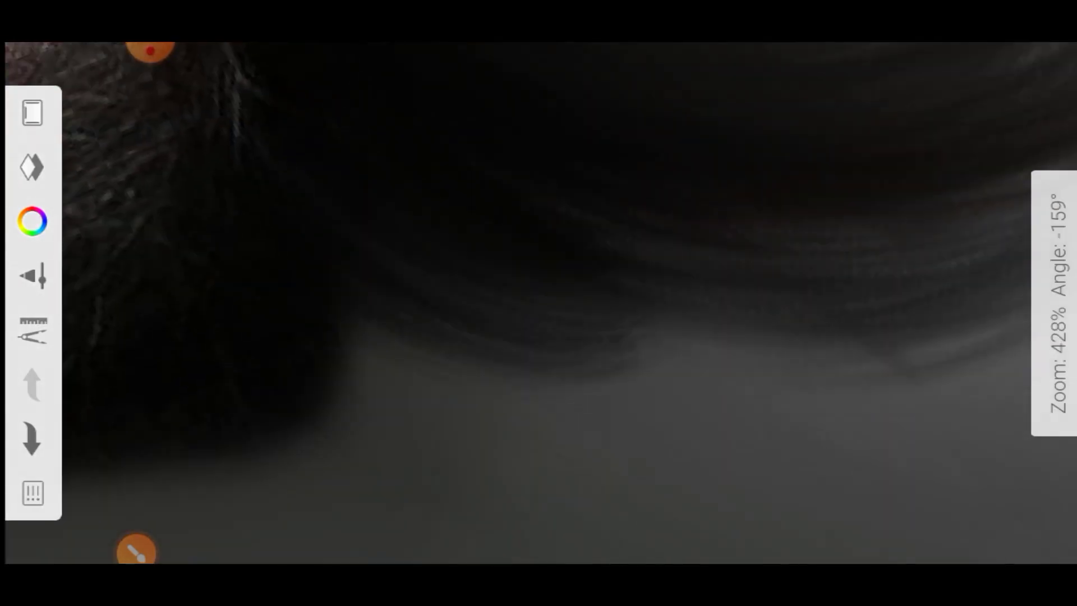
scroll(539, 303, "down", 2)
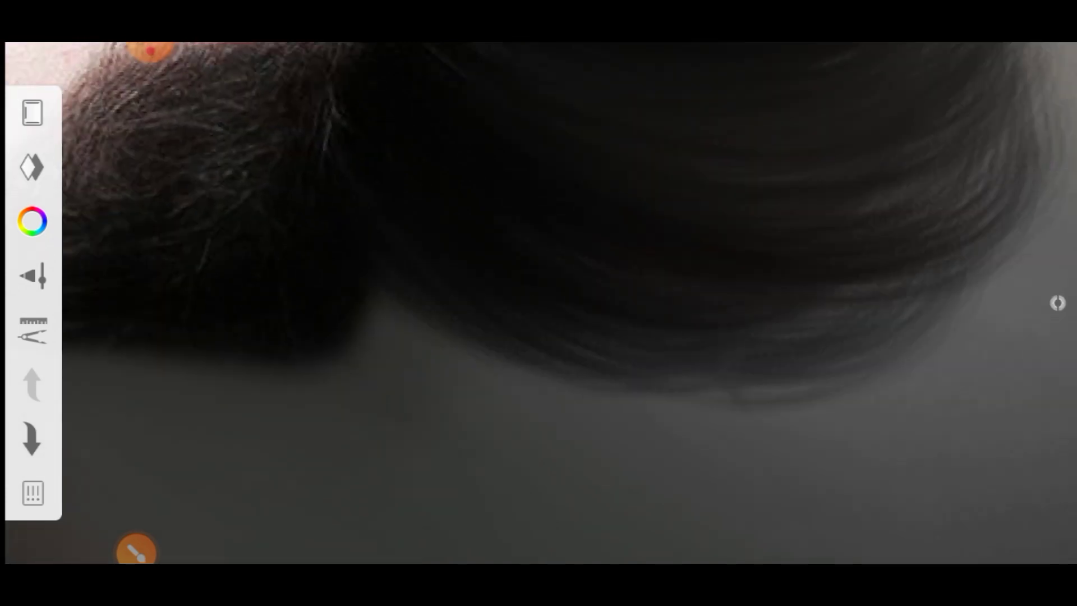
scroll(539, 303, "down", 3)
left_click(32, 275)
left_click_drag(420, 363, 420, 341)
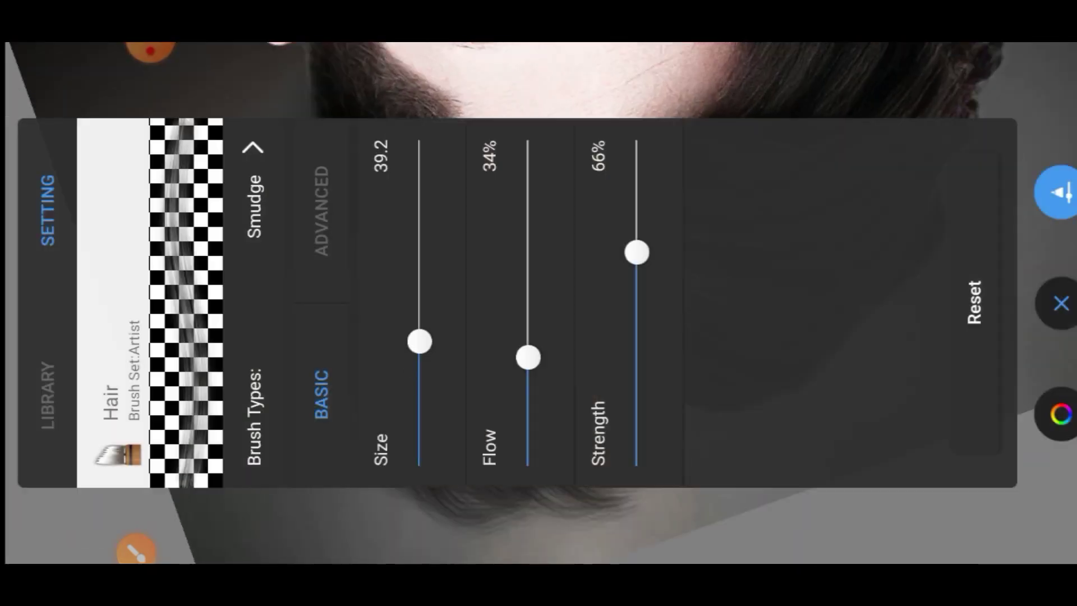
left_click(1055, 192)
- Smudge three dark curved strands into the lower hair
scroll(539, 303, "up", 3)
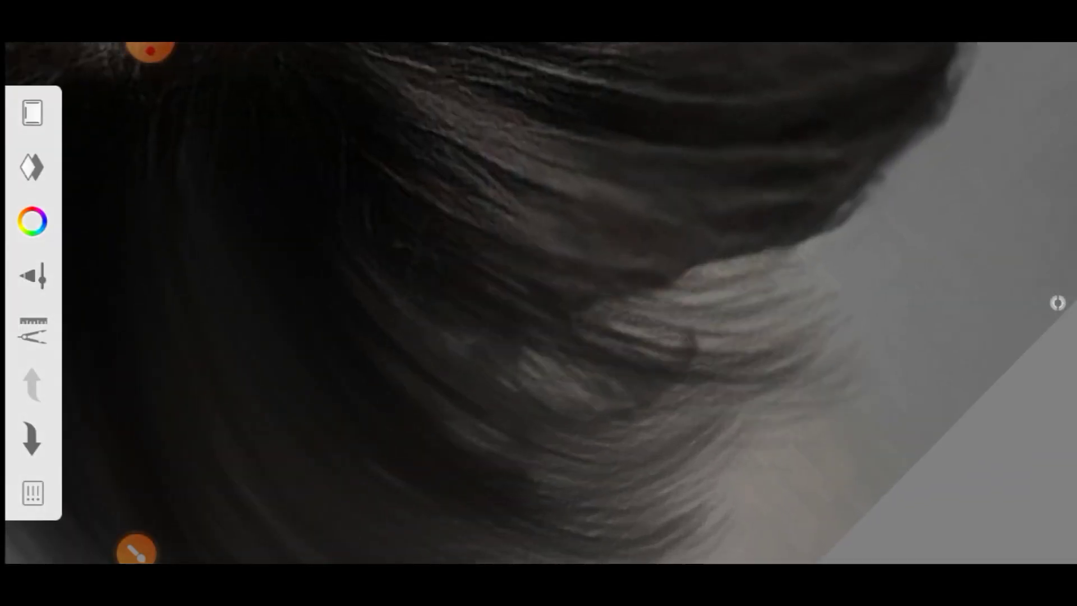
scroll(538, 303, "down", 2)
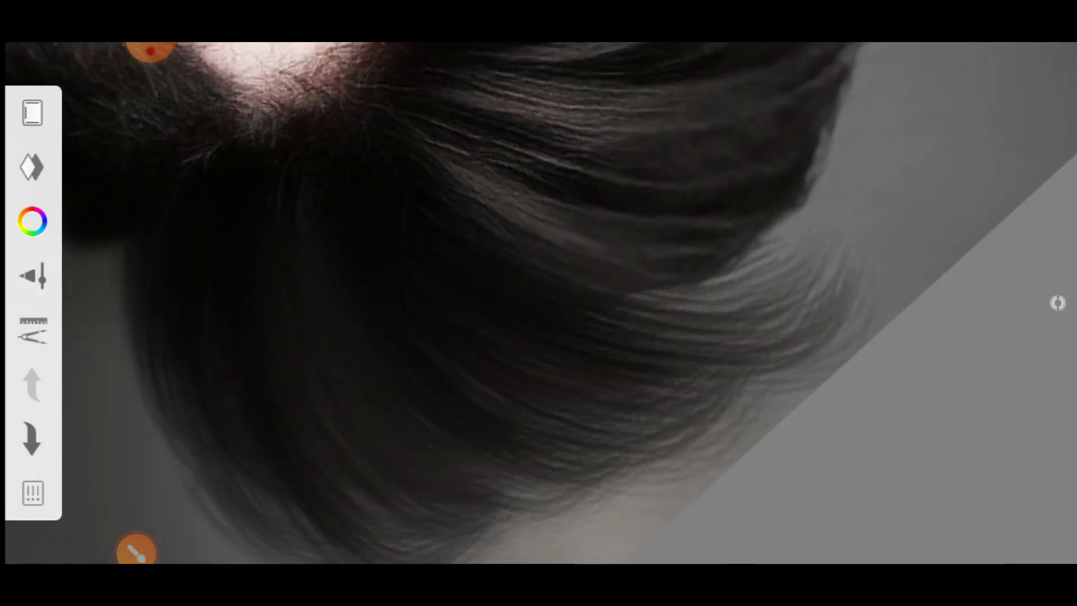
scroll(538, 303, "down", 1)
scroll(538, 303, "up", 2)
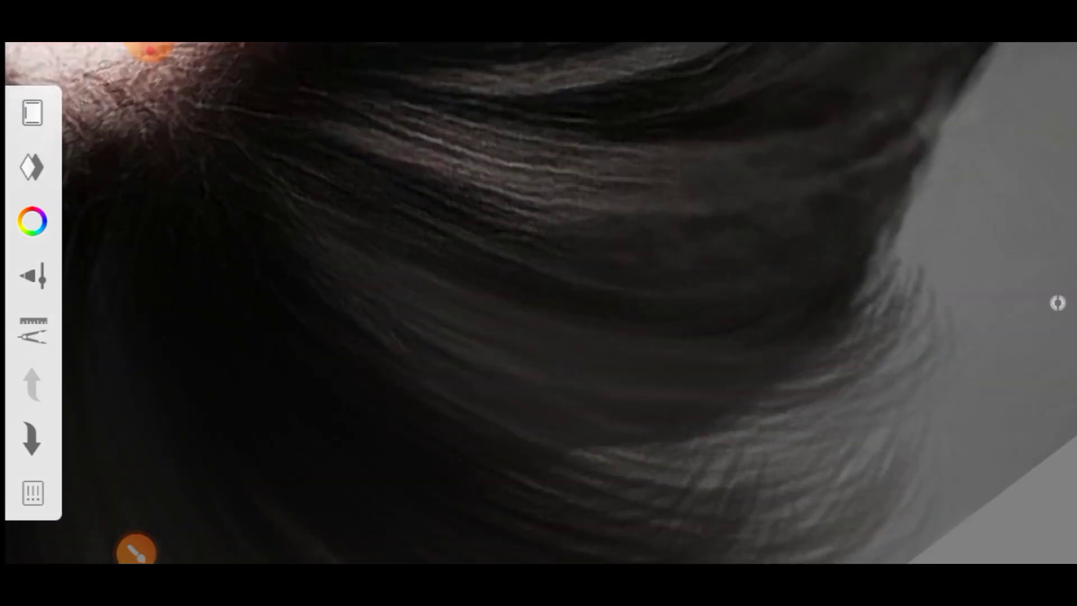
scroll(1058, 303, "down", 2)
scroll(1058, 303, "up", 3)
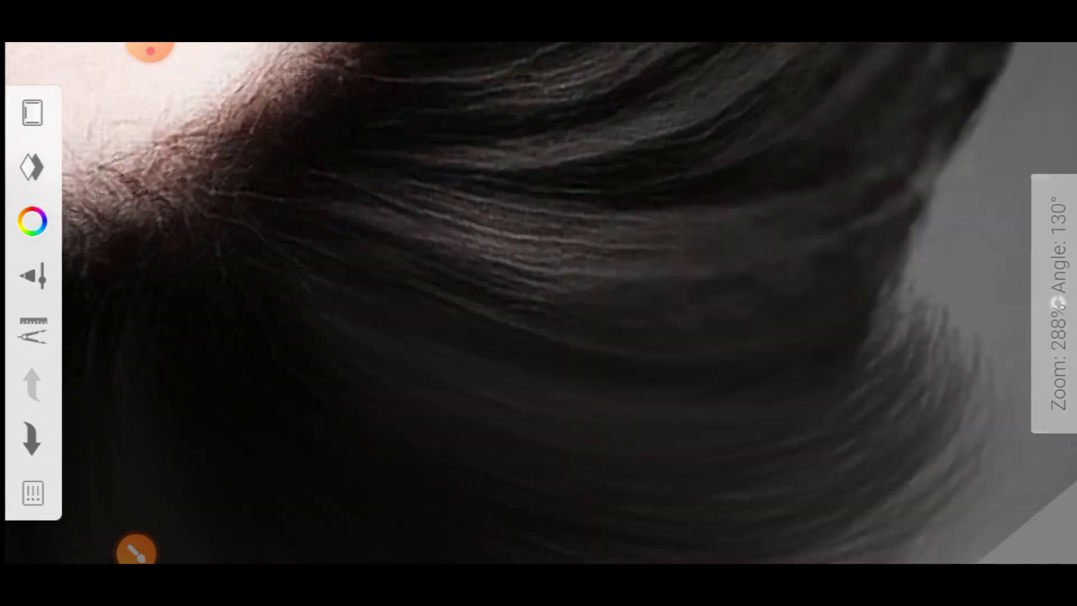
scroll(1057, 303, "down", 2)
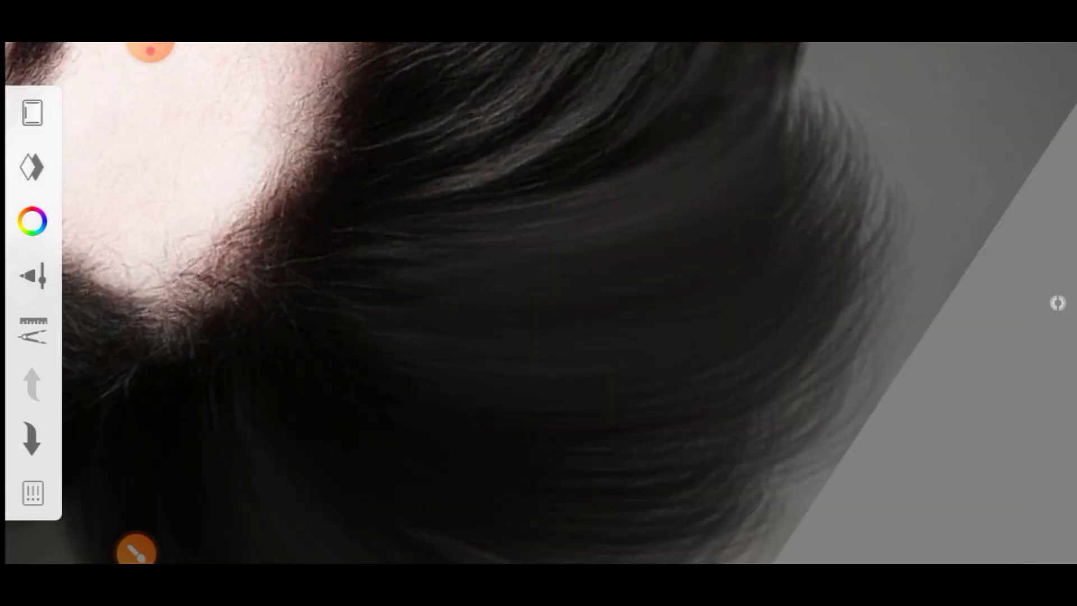
scroll(539, 303, "down", 3)
scroll(539, 303, "up", 2)
scroll(539, 303, "up", 2)
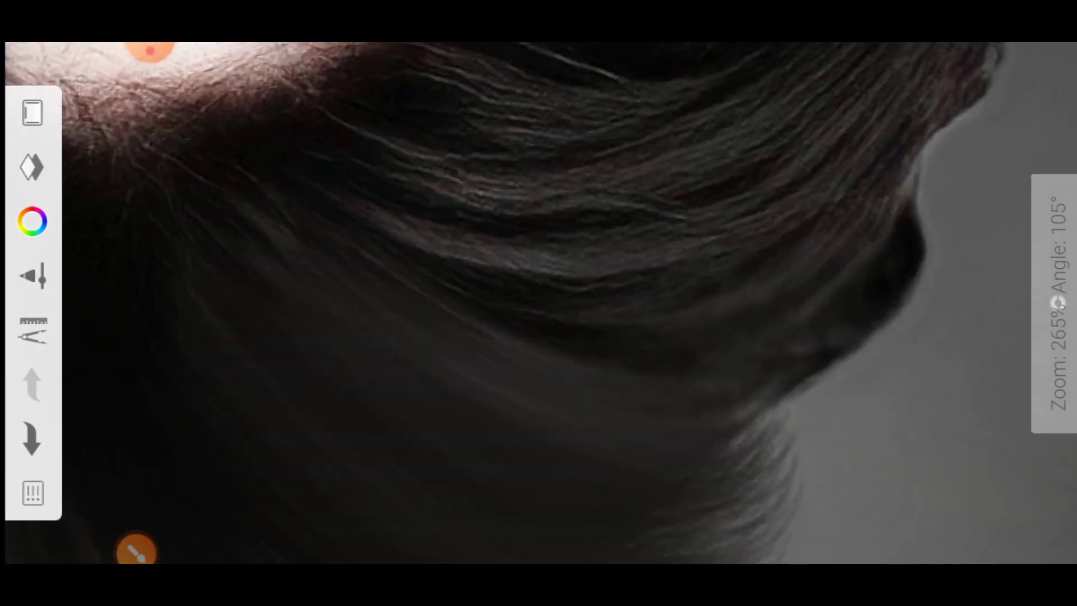
scroll(1057, 303, "up", 1)
scroll(1058, 303, "down", 2)
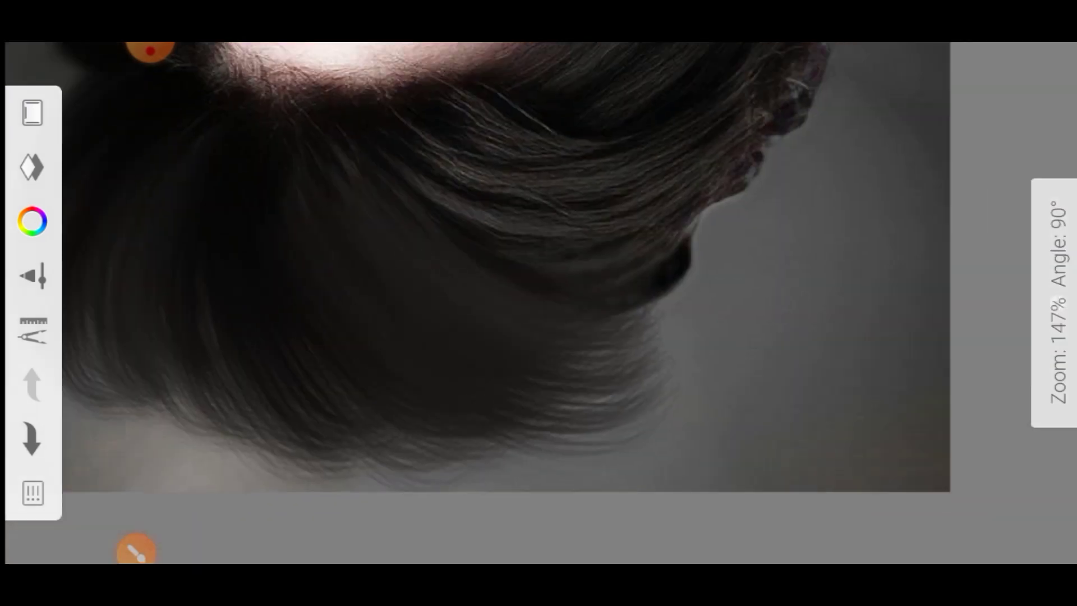
scroll(1057, 303, "down", 1)
scroll(538, 303, "up", 2)
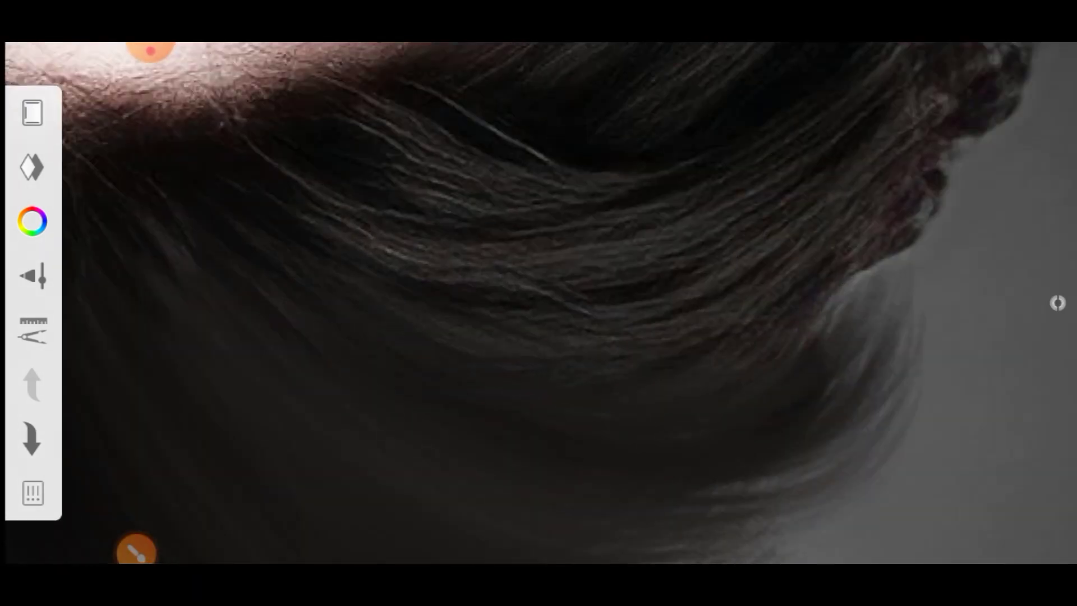
scroll(539, 303, "down", 3)
scroll(538, 303, "up", 3)
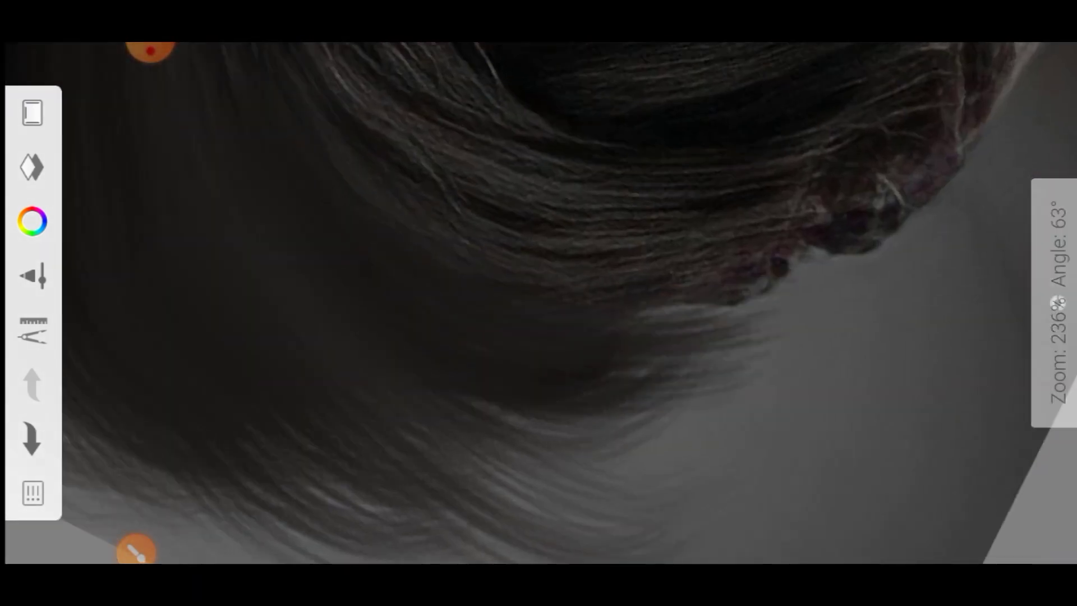
scroll(539, 303, "down", 2)
scroll(539, 303, "up", 2)
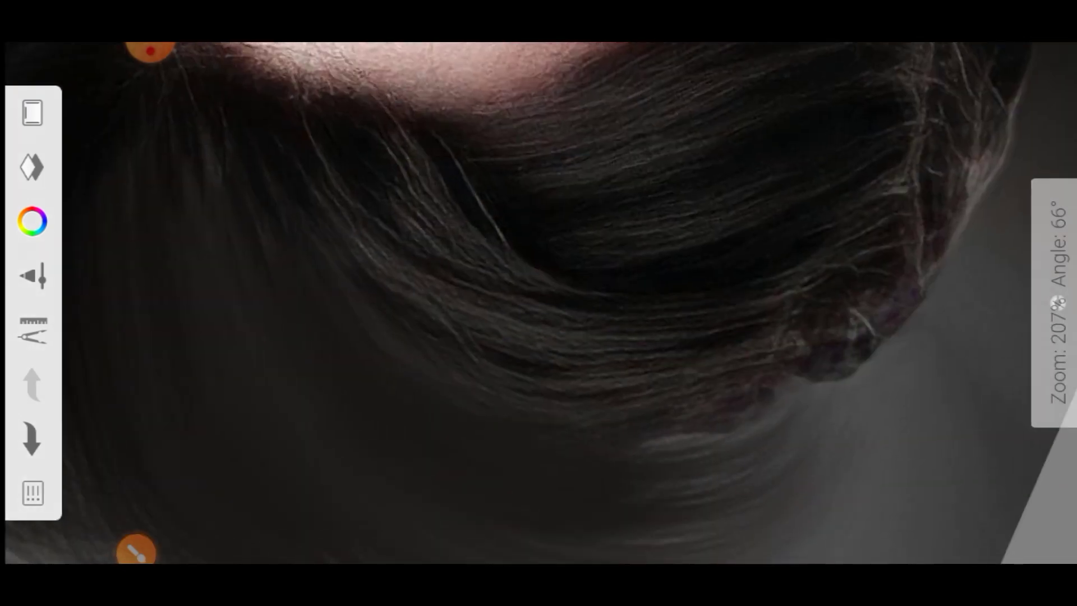
left_click_drag(819, 387, 646, 539)
scroll(539, 303, "up", 1)
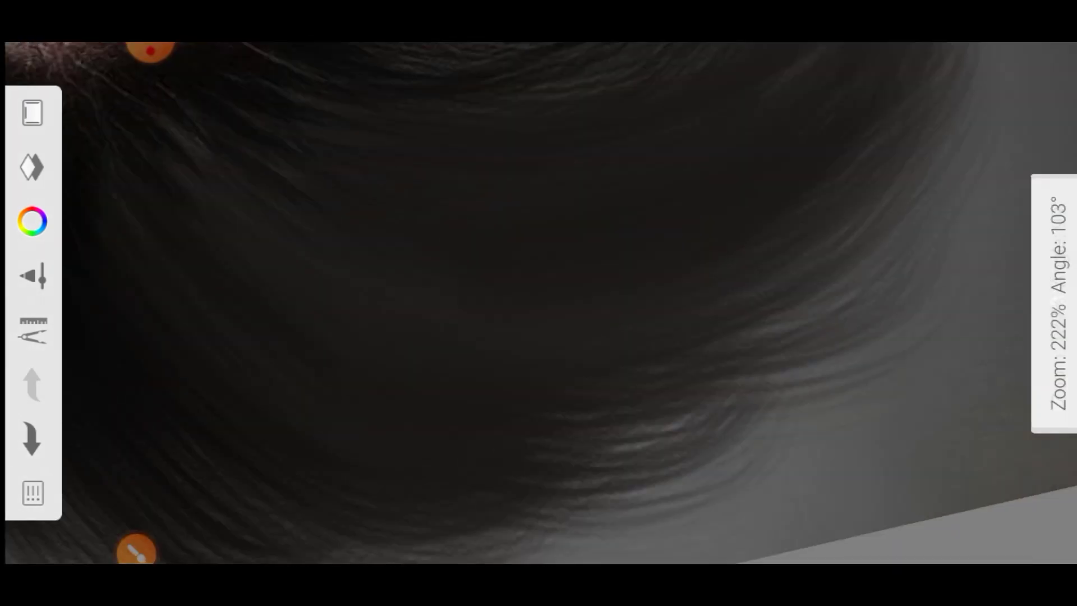
left_click_drag(830, 365, 572, 493)
scroll(538, 303, "down", 1)
scroll(539, 303, "down", 1)
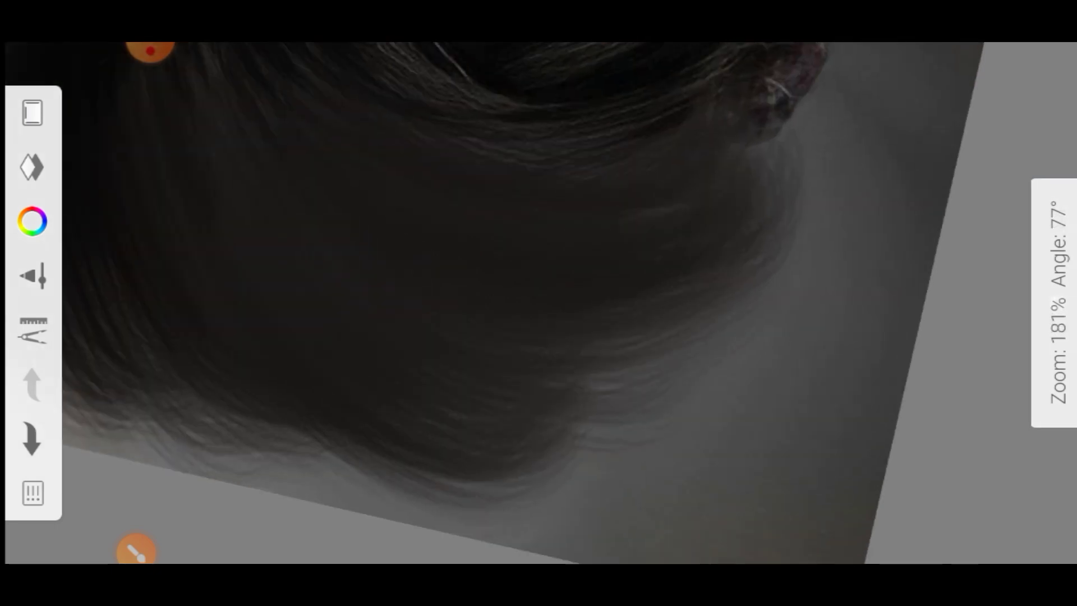
left_click_drag(808, 247, 584, 387)
- Raise the Hair brush flow to 47%
scroll(538, 303, "down", 1)
scroll(538, 303, "up", 2)
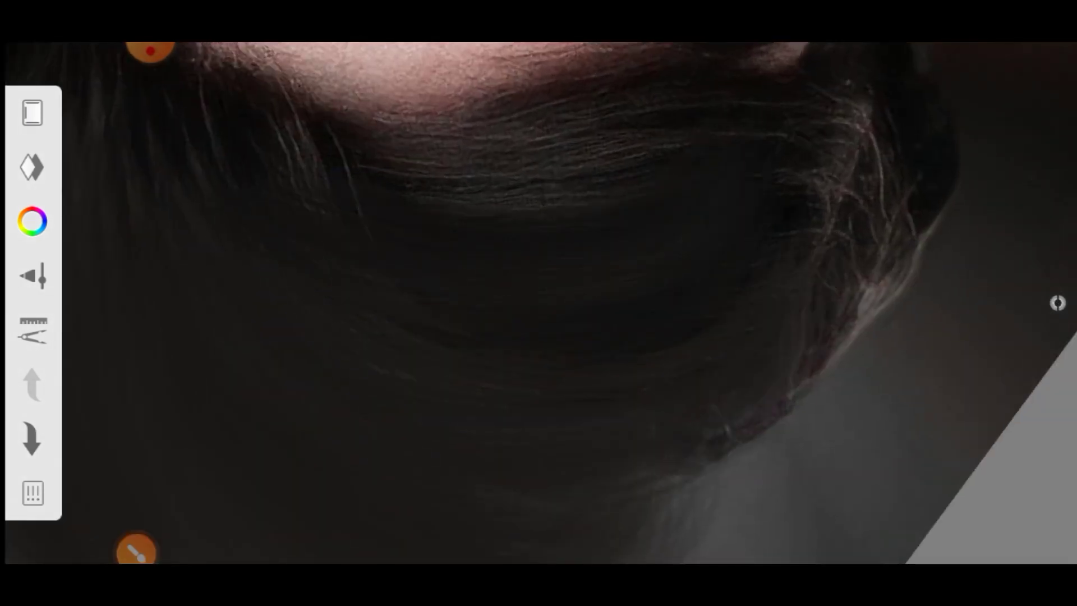
scroll(538, 303, "down", 2)
scroll(538, 303, "down", 1)
scroll(538, 303, "down", 1)
scroll(539, 303, "up", 1)
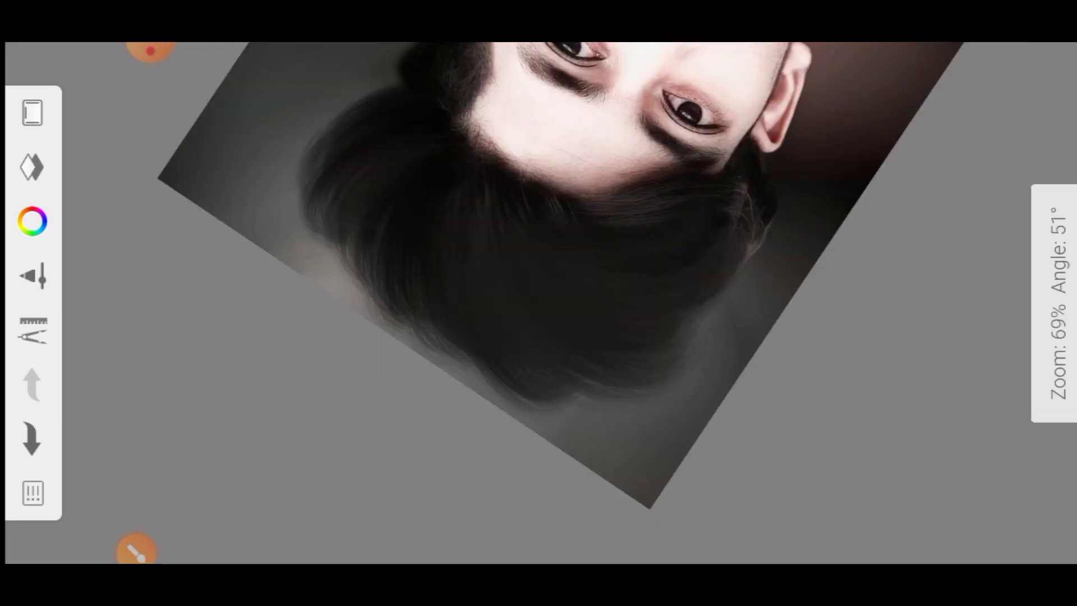
scroll(539, 303, "up", 1)
scroll(539, 303, "up", 2)
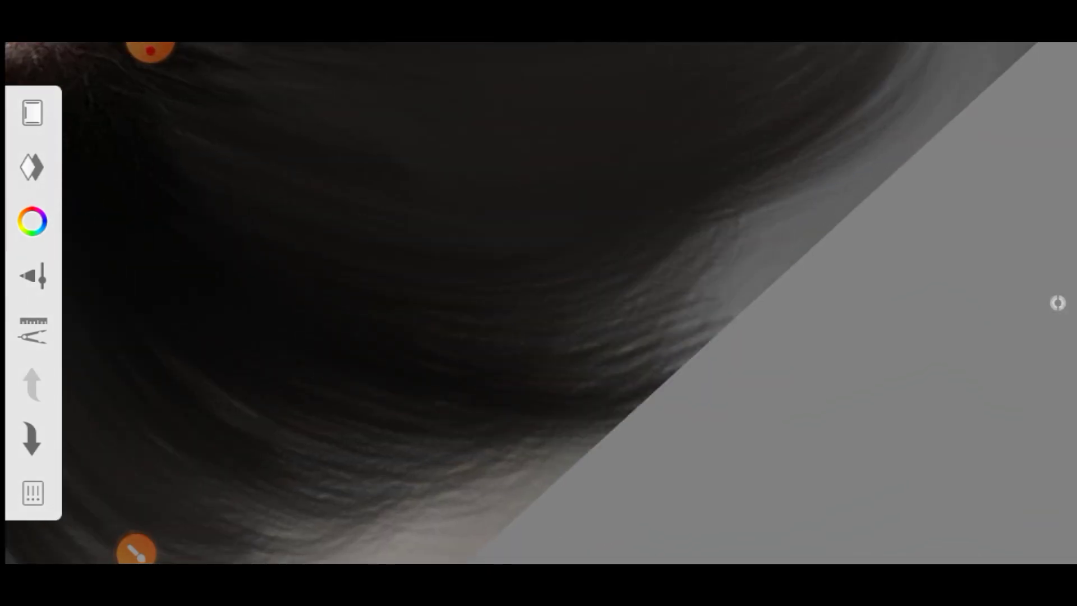
scroll(538, 303, "down", 1)
scroll(539, 303, "down", 1)
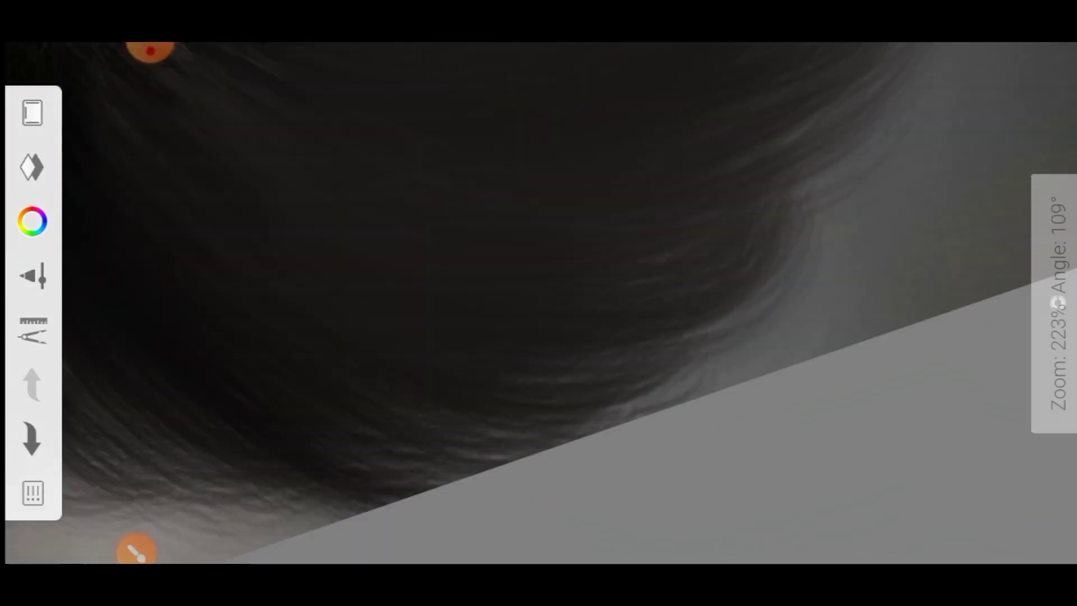
scroll(539, 303, "down", 1)
scroll(538, 303, "down", 2)
scroll(539, 303, "up", 2)
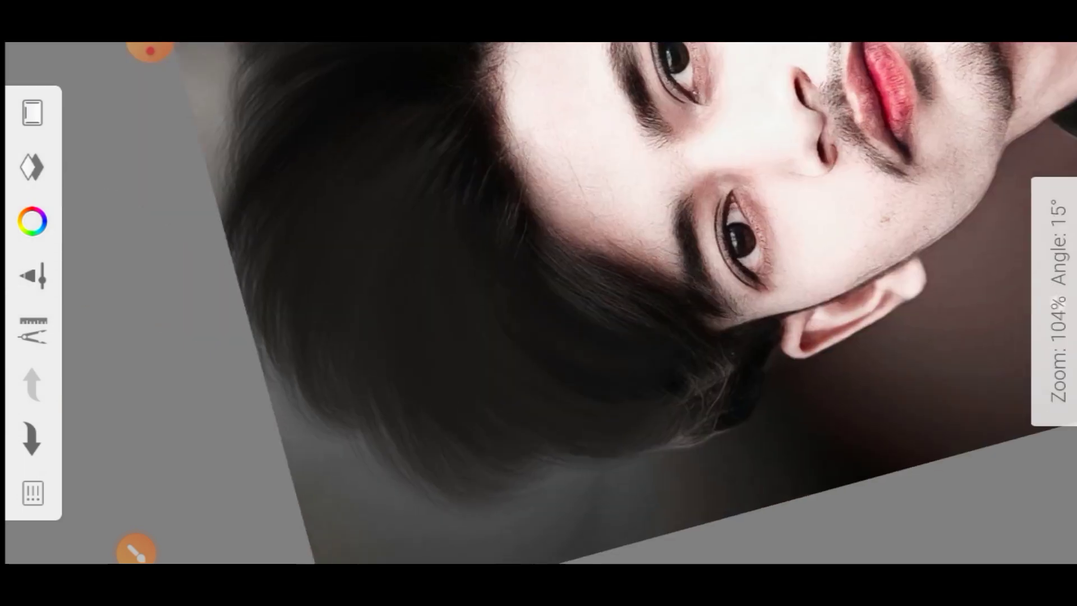
scroll(539, 303, "up", 2)
left_click(137, 550)
left_click_drag(526, 356, 526, 313)
left_click(539, 533)
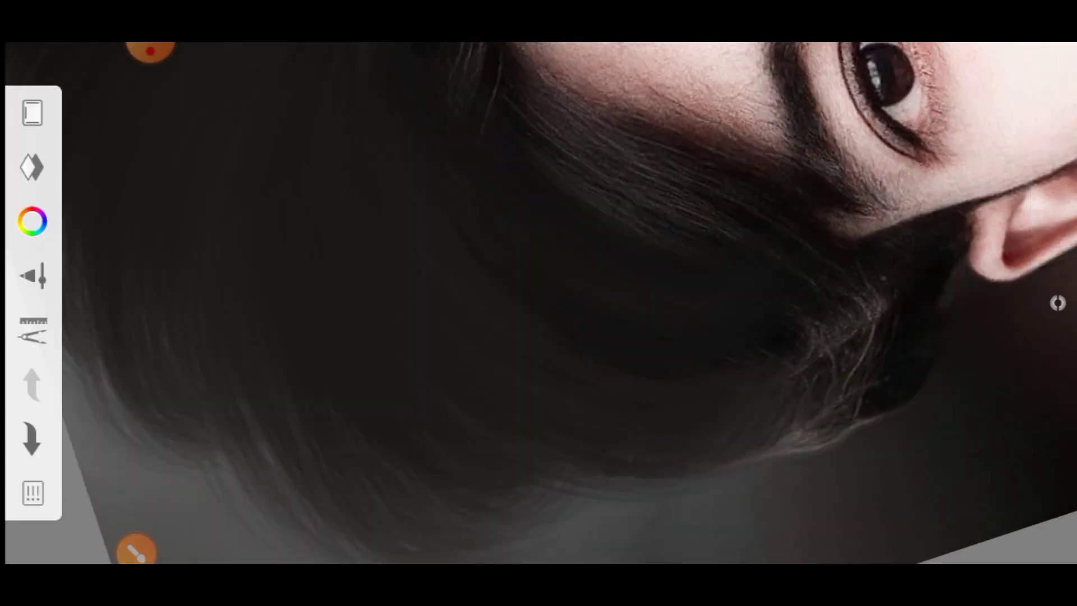
- Sweep a soft grey hair strand across the side of the head over the ear
scroll(539, 303, "up", 2)
scroll(538, 303, "down", 1)
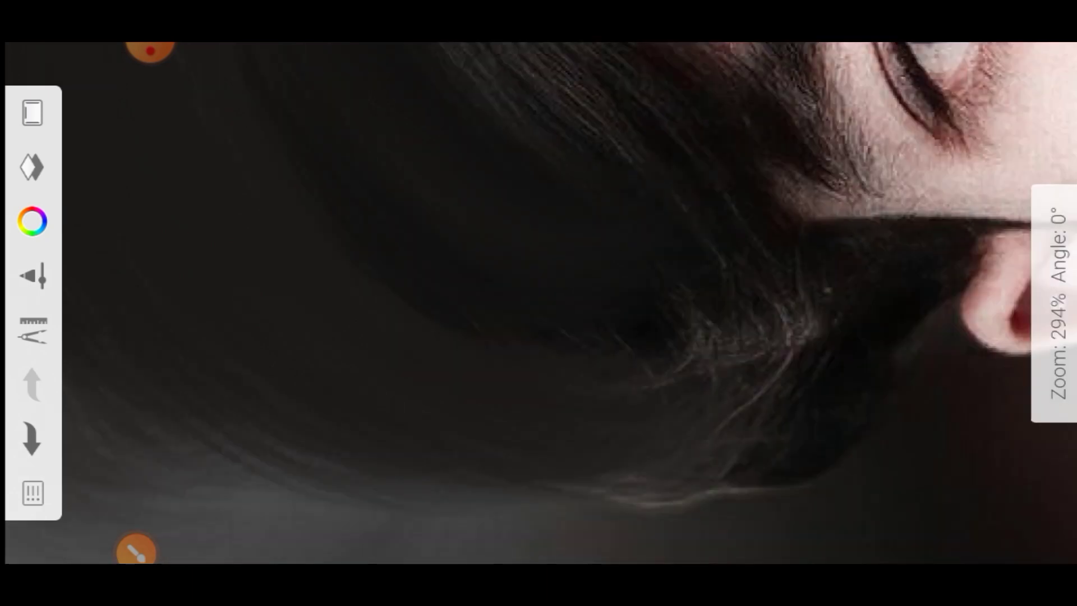
scroll(539, 303, "down", 1)
scroll(539, 303, "down", 3)
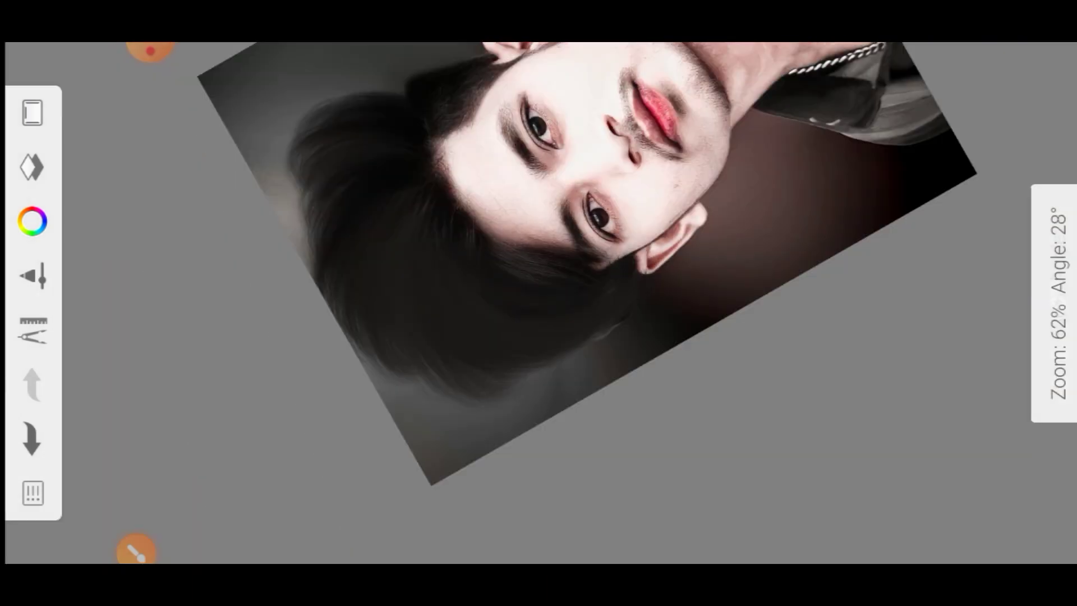
scroll(539, 303, "up", 2)
scroll(538, 303, "up", 2)
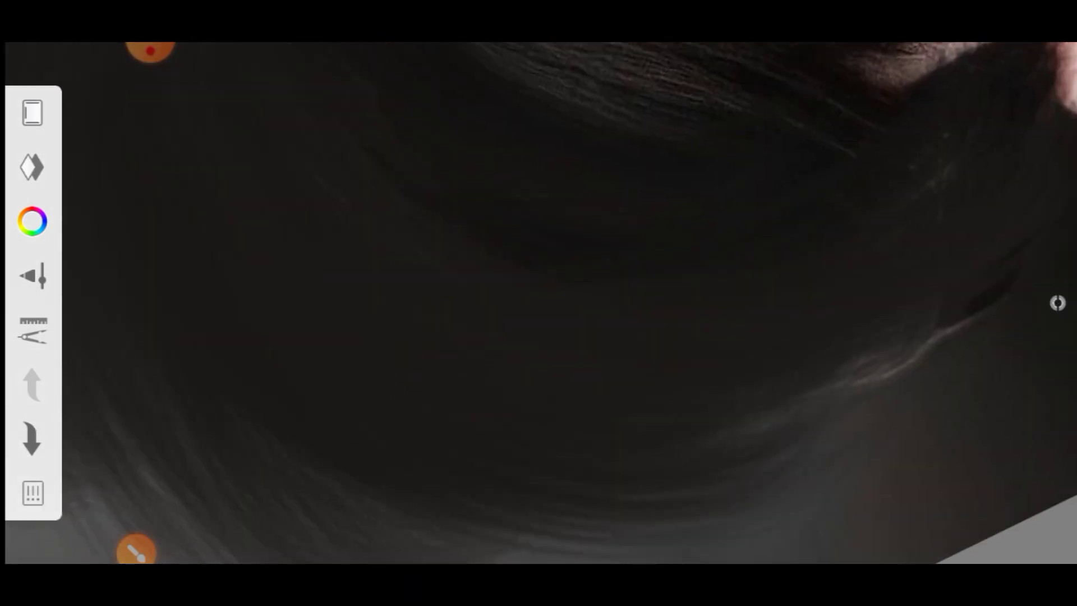
scroll(539, 303, "down", 1)
scroll(539, 303, "down", 1)
scroll(539, 303, "down", 2)
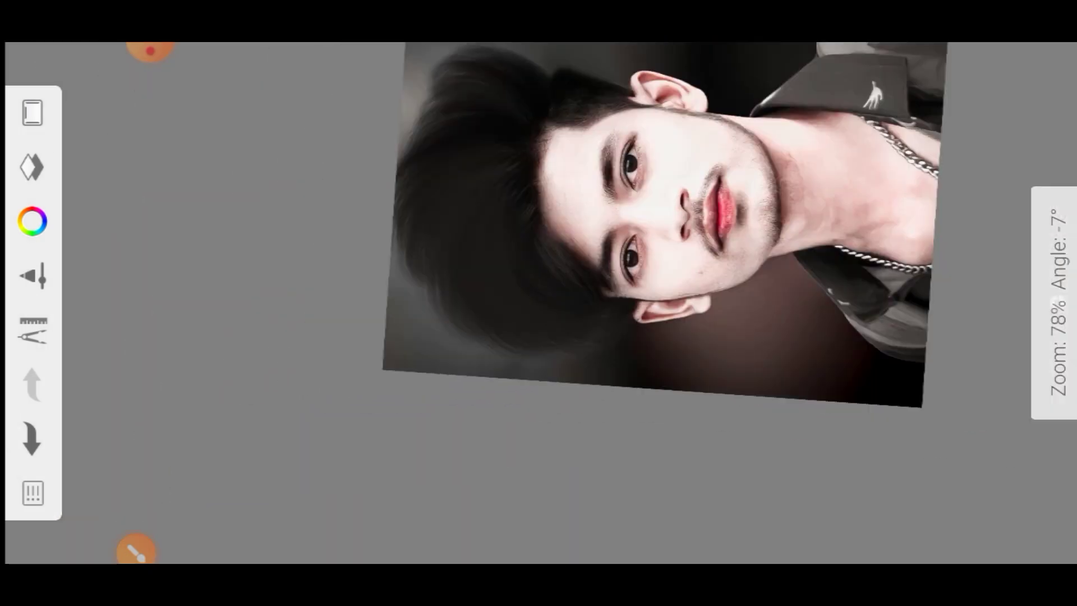
scroll(539, 303, "down", 2)
scroll(538, 303, "up", 2)
scroll(539, 303, "up", 2)
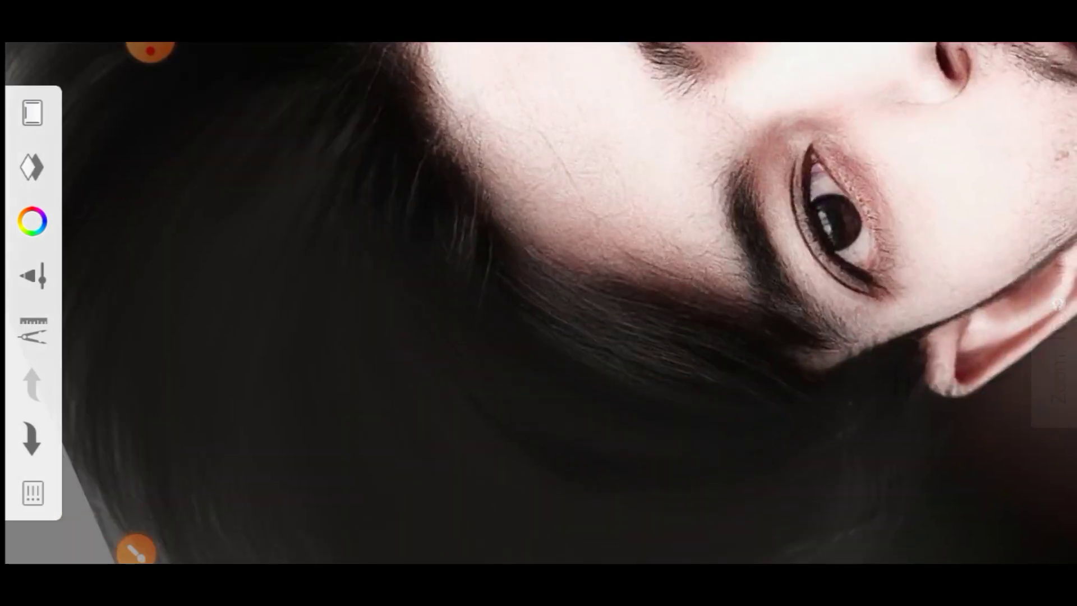
scroll(538, 303, "down", 1)
left_click_drag(561, 336, 920, 286)
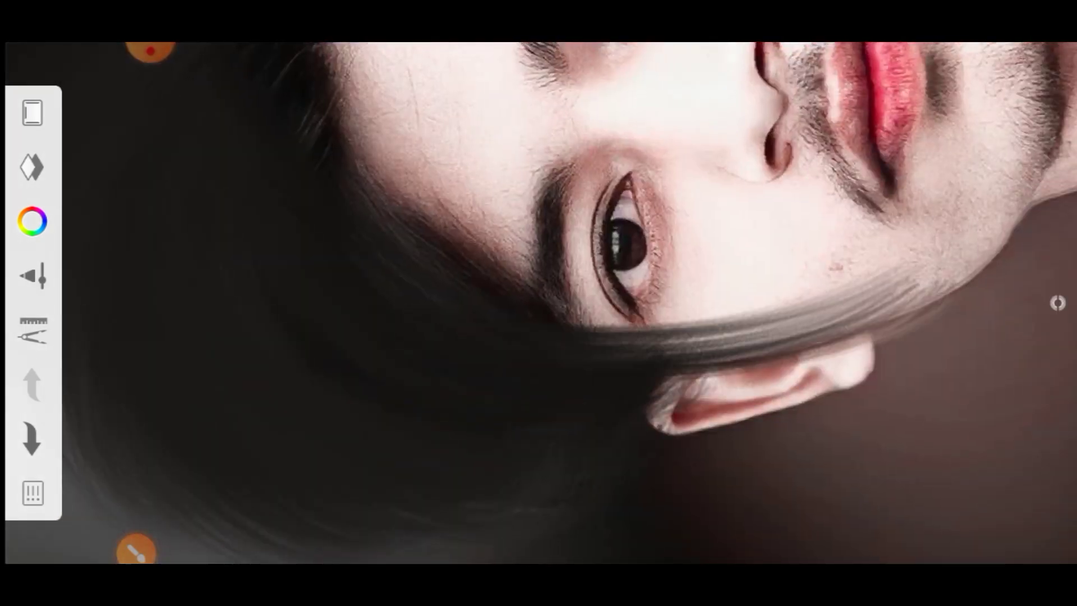
scroll(539, 303, "down", 1)
scroll(539, 303, "up", 2)
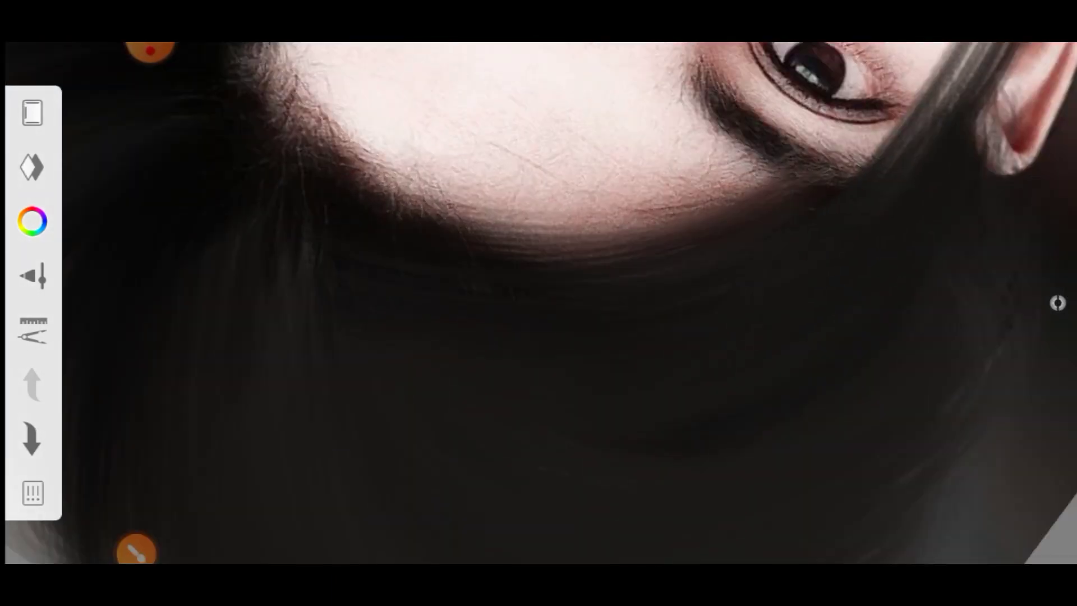
scroll(539, 303, "up", 1)
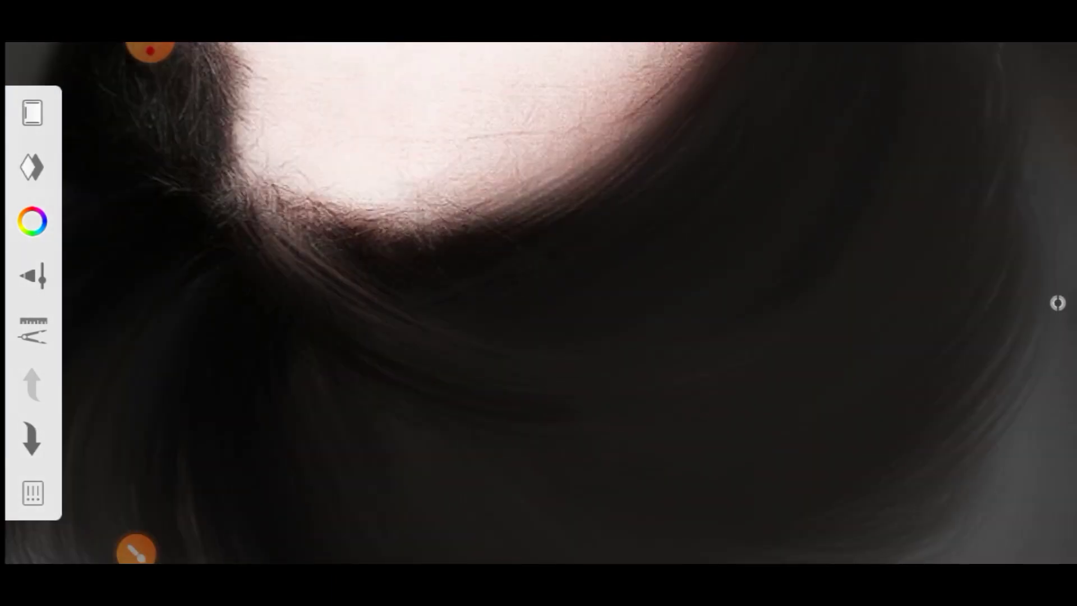
scroll(539, 303, "up", 1)
scroll(539, 303, "down", 1)
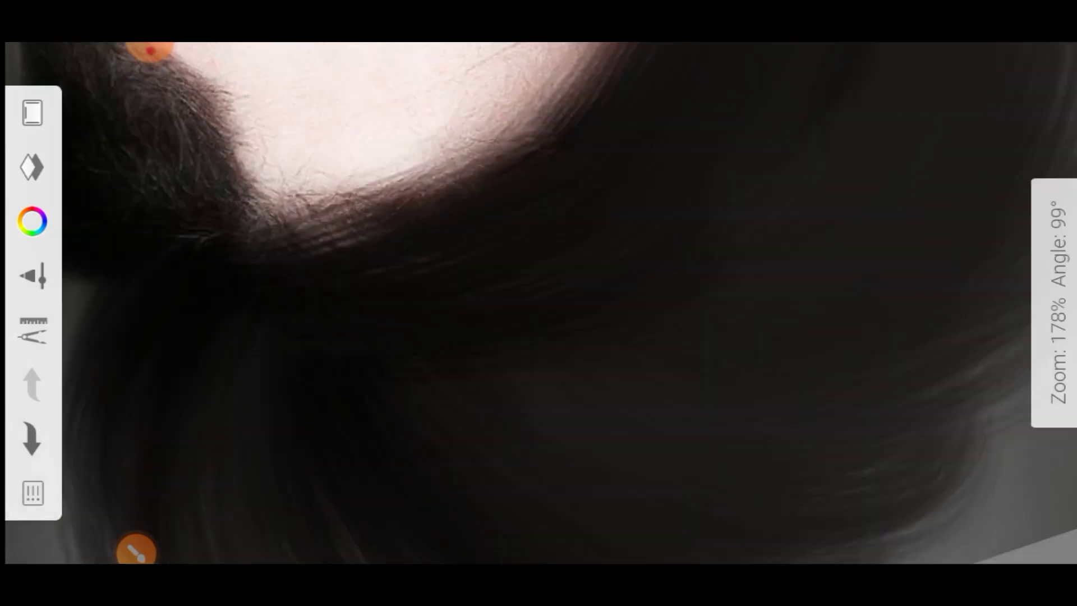
scroll(539, 303, "up", 1)
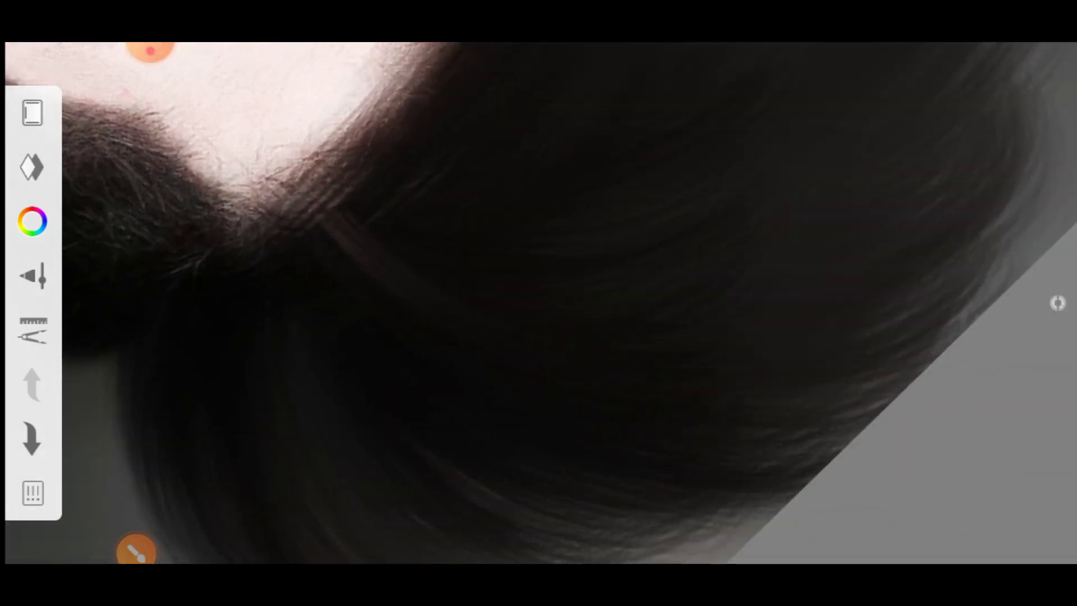
scroll(539, 303, "down", 2)
scroll(539, 303, "up", 3)
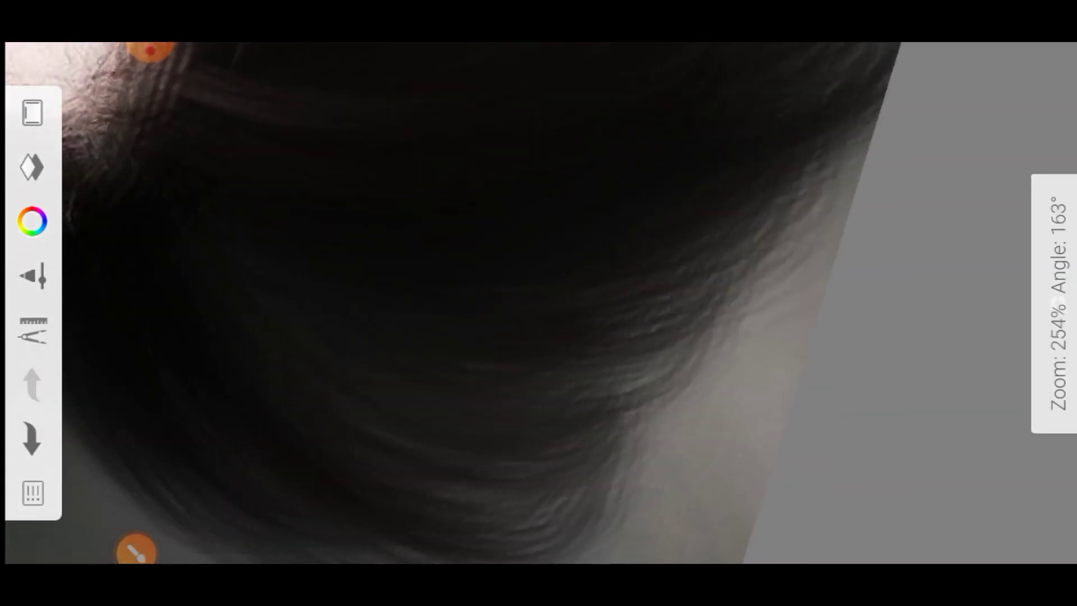
scroll(539, 303, "down", 3)
scroll(539, 303, "down", 2)
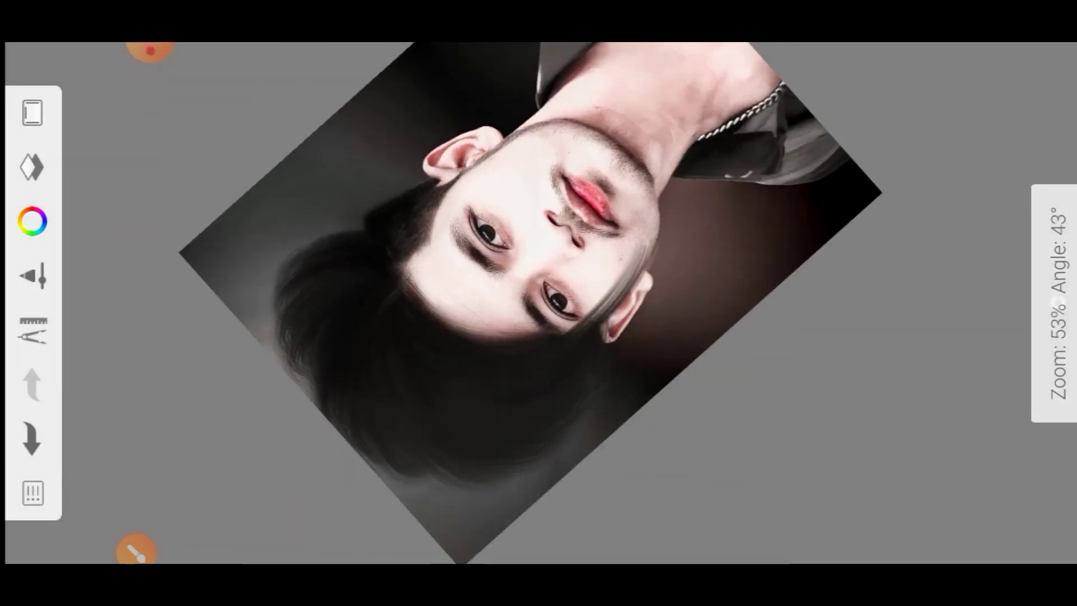
scroll(538, 303, "down", 1)
scroll(539, 303, "up", 2)
scroll(539, 303, "up", 2)
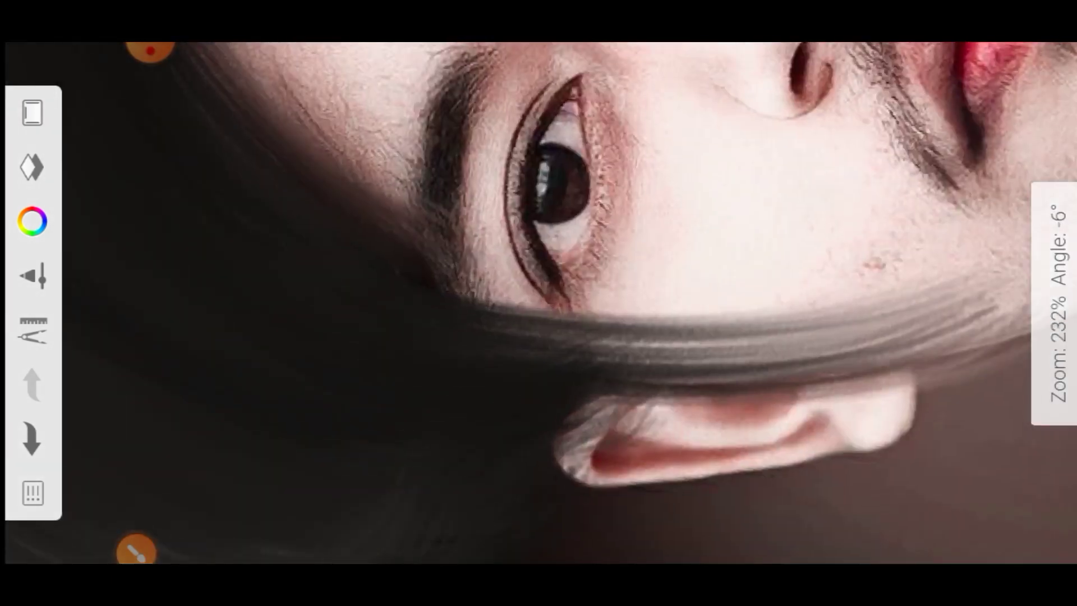
scroll(539, 303, "down", 2)
scroll(539, 303, "down", 1)
scroll(538, 303, "down", 1)
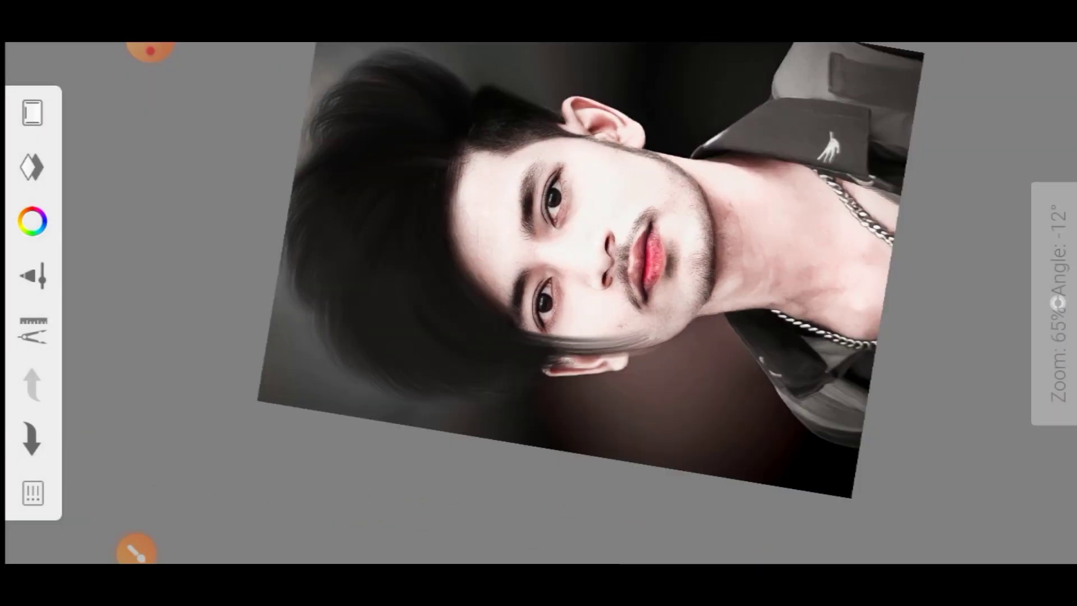
scroll(538, 303, "up", 2)
scroll(539, 303, "up", 2)
scroll(538, 303, "up", 1)
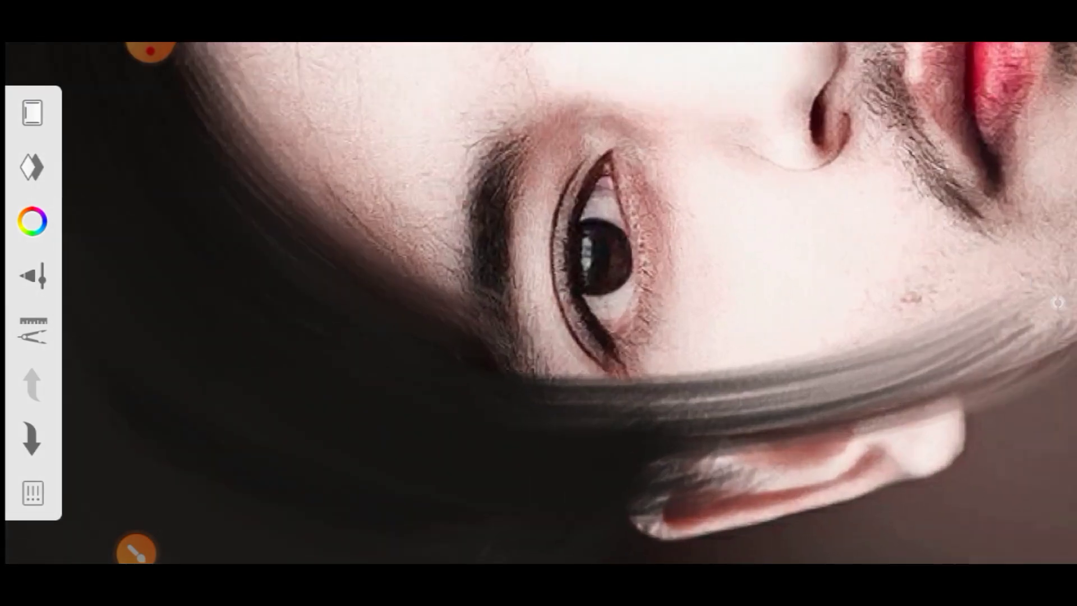
scroll(539, 303, "down", 1)
scroll(538, 303, "up", 2)
left_click(151, 70)
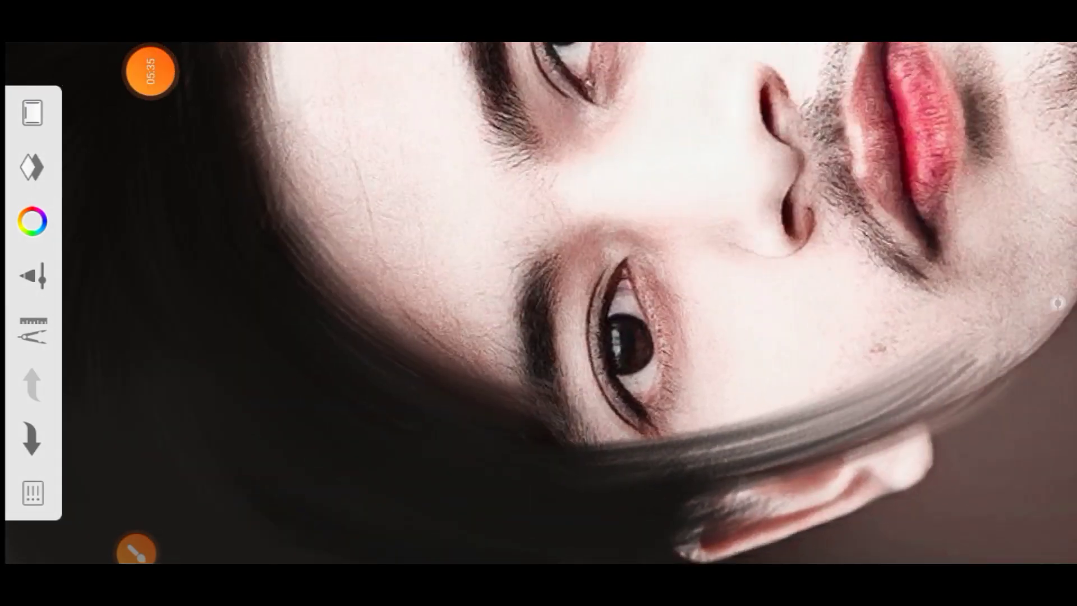
scroll(538, 303, "down", 2)
scroll(539, 303, "down", 1)
scroll(538, 303, "down", 1)
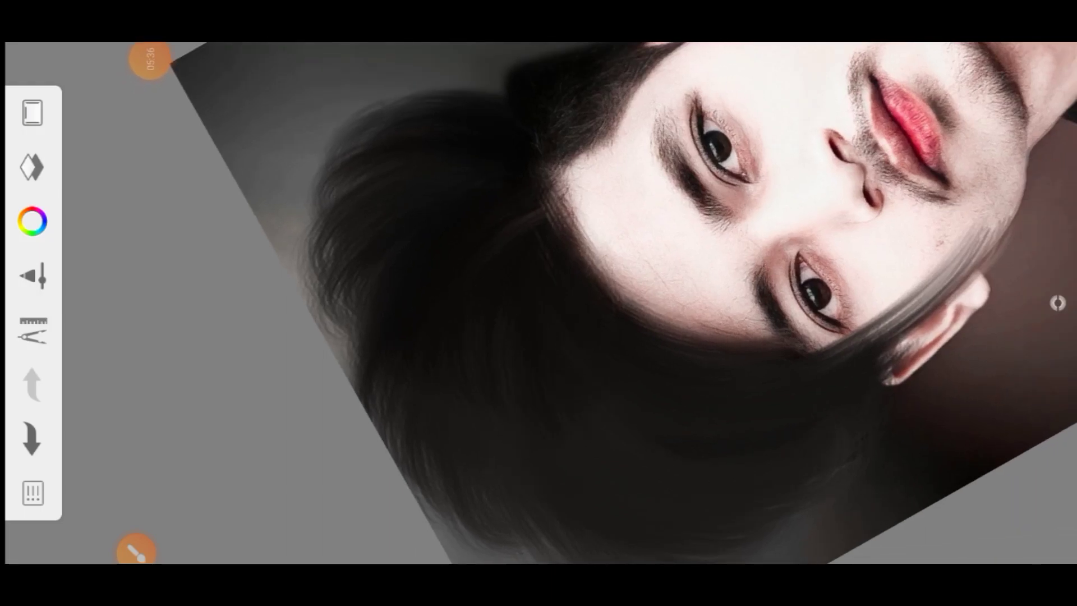
scroll(538, 303, "down", 2)
scroll(539, 303, "up", 1)
left_click(136, 534)
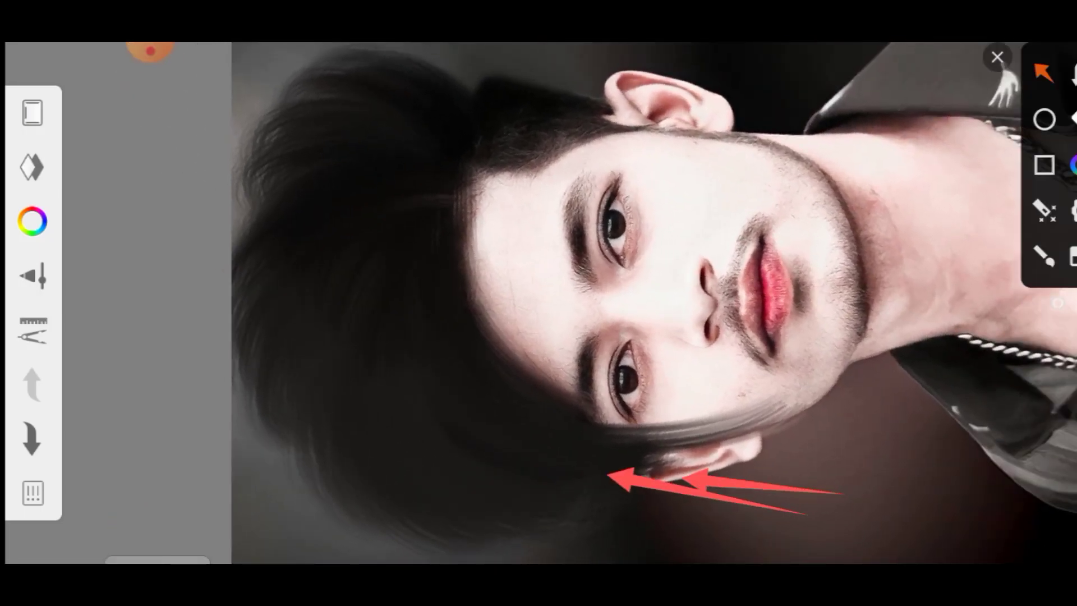
left_click_drag(729, 127, 505, 151)
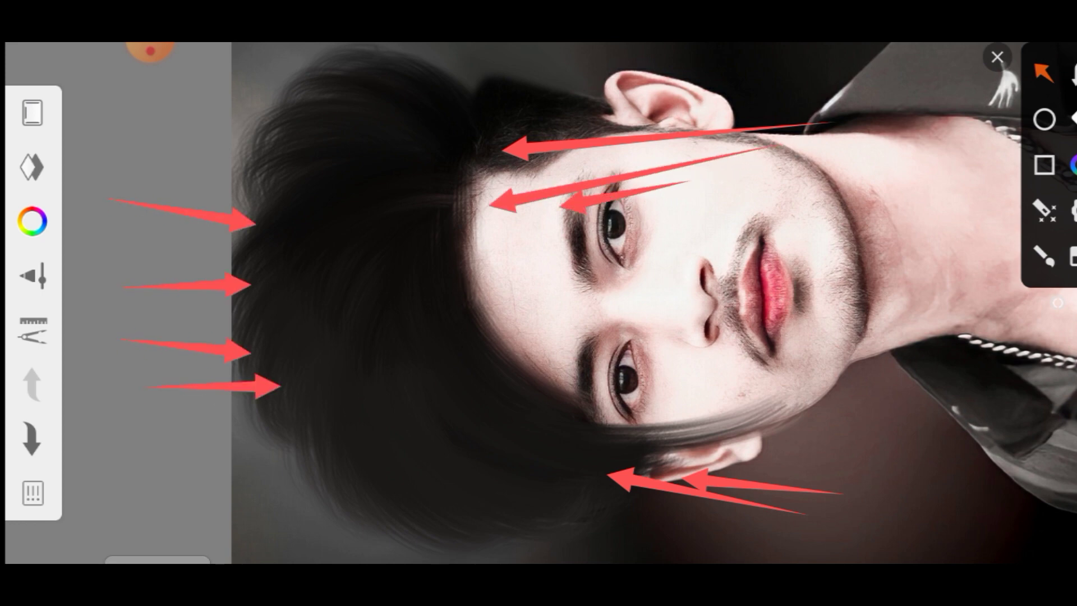
left_click(998, 57)
- Choose the Designer set's Digital Brush from the brush library
left_click(32, 276)
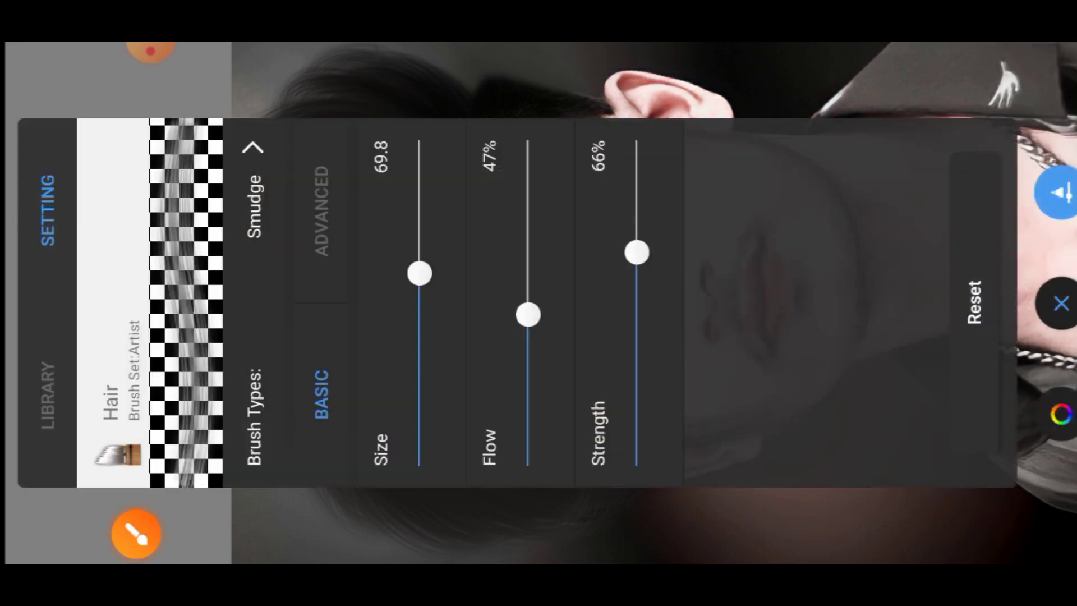
left_click(47, 396)
left_click_drag(337, 303, 786, 303)
scroll(618, 303, "up", 10)
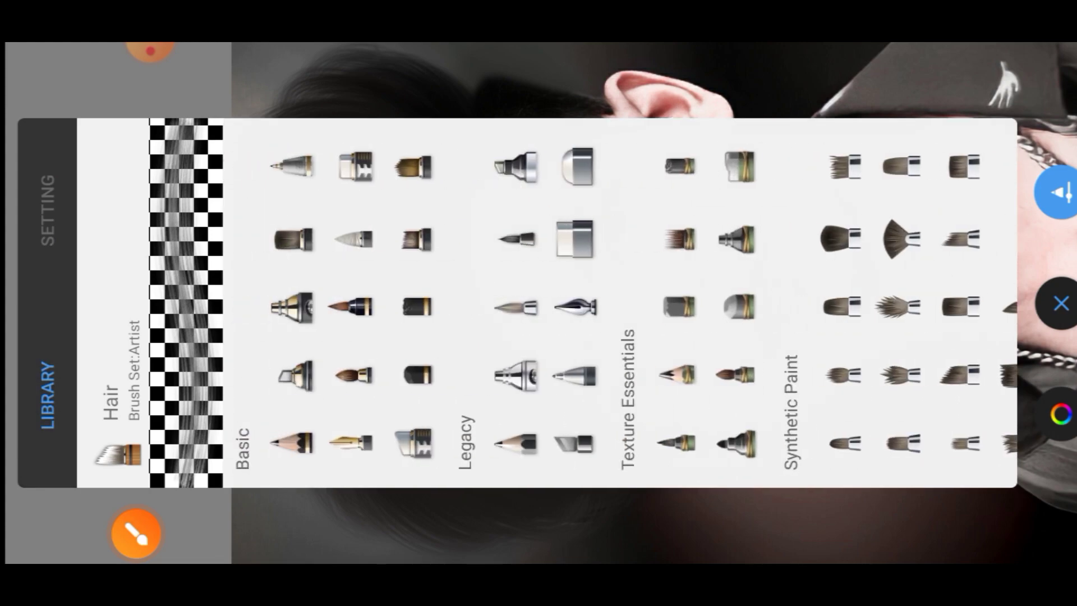
scroll(617, 303, "down", 10)
scroll(617, 303, "up", 3)
left_click(593, 375)
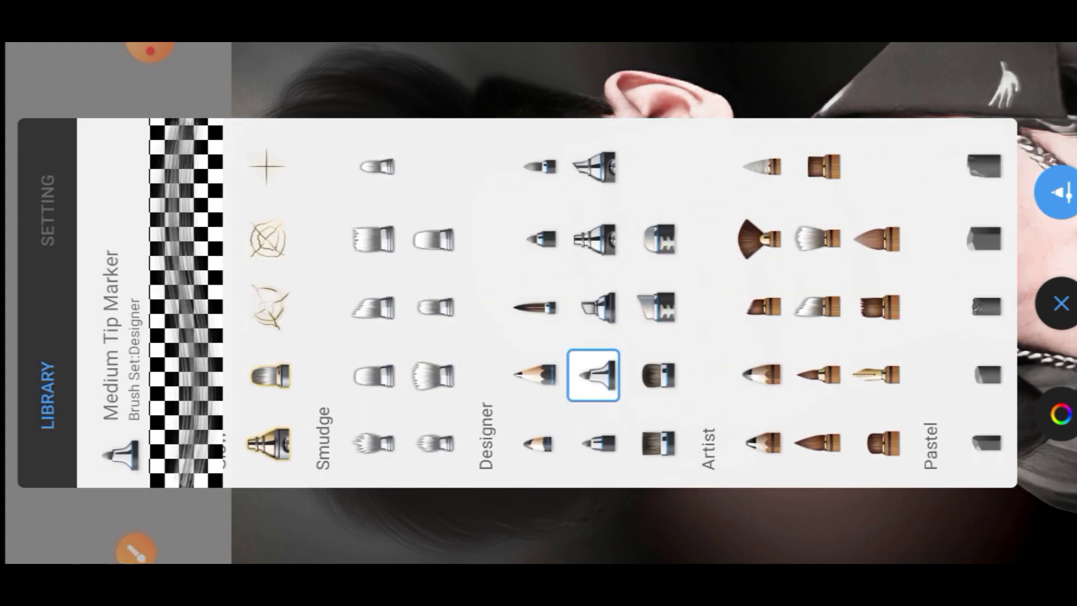
left_click(593, 444)
left_click(534, 167)
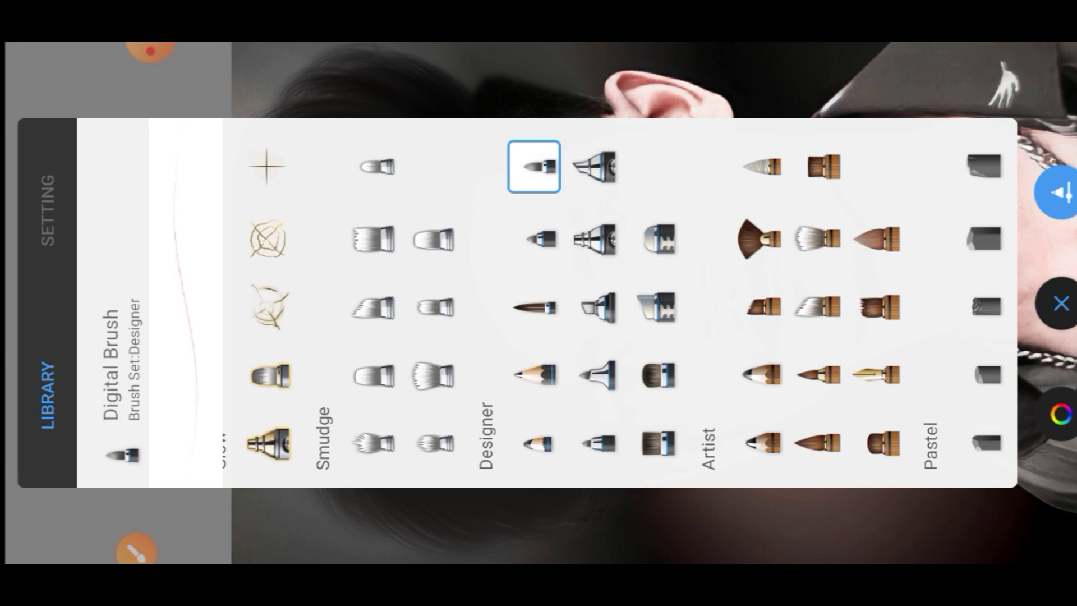
left_click(48, 210)
left_click(1060, 303)
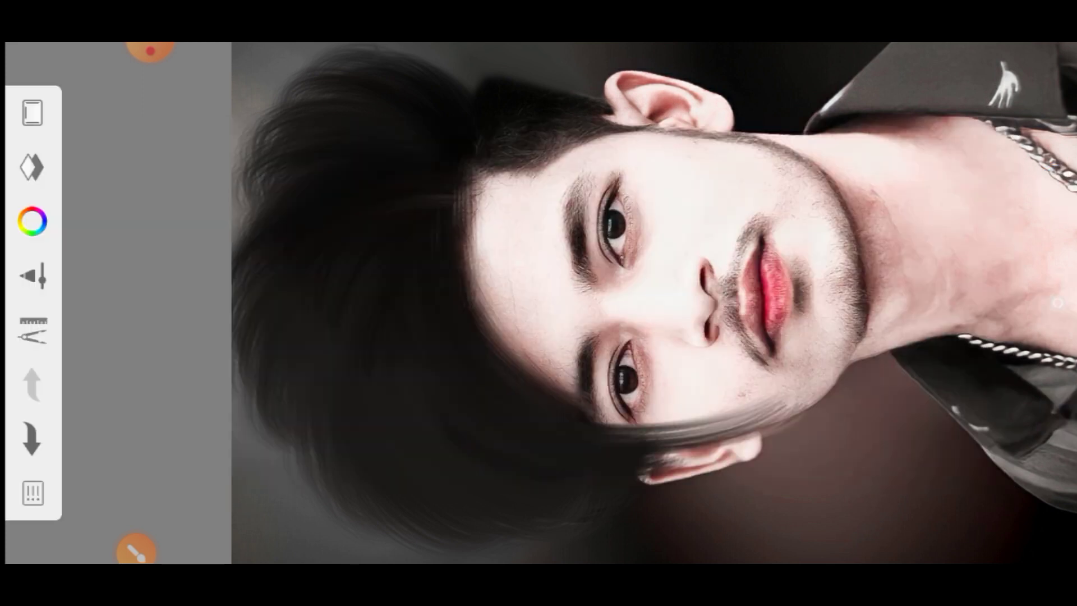
- Change the paint colour from red to white and set the brush size to 0.6
left_click(150, 50)
left_click(271, 301)
left_click(150, 51)
left_click_drag(562, 303, 617, 393)
left_click(32, 276)
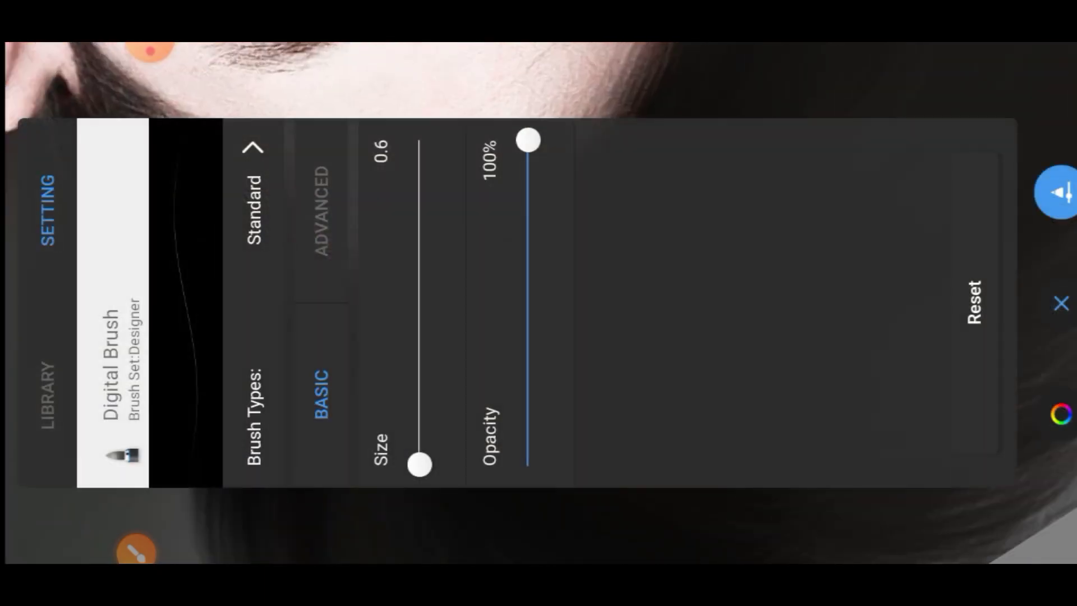
- Paint the first thin curved white strands across the lower dark hair
left_click(1060, 304)
left_click_drag(561, 303, 617, 360)
left_click_drag(348, 313, 805, 418)
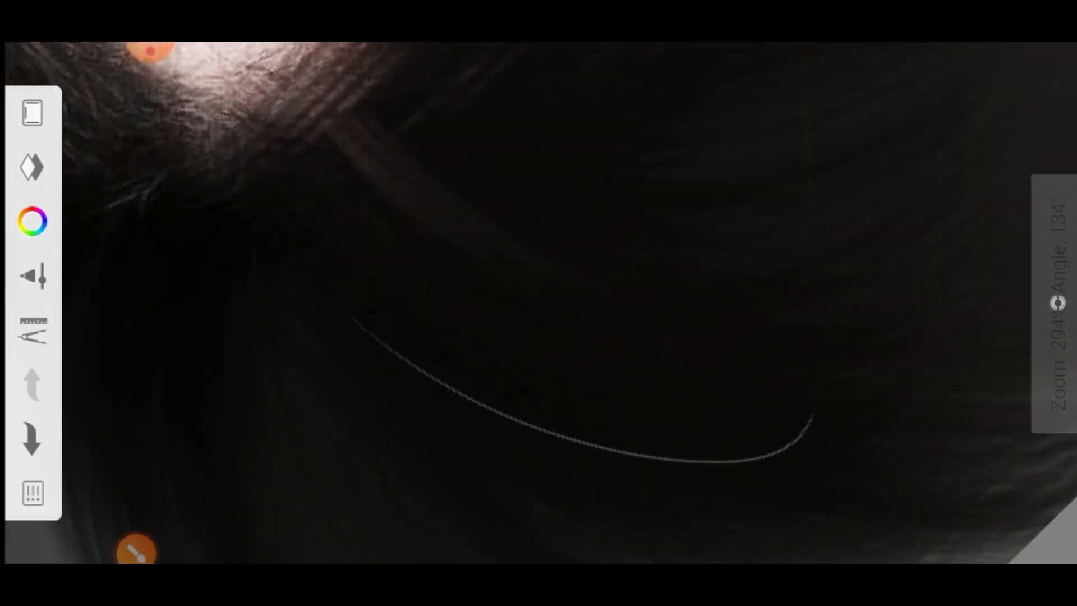
mouse_move(561, 303)
left_mouse_down()
mouse_move(595, 336)
mouse_move(583, 325)
left_mouse_up()
mouse_move(371, 219)
left_mouse_down()
mouse_move(780, 336)
mouse_move(791, 382)
left_mouse_up()
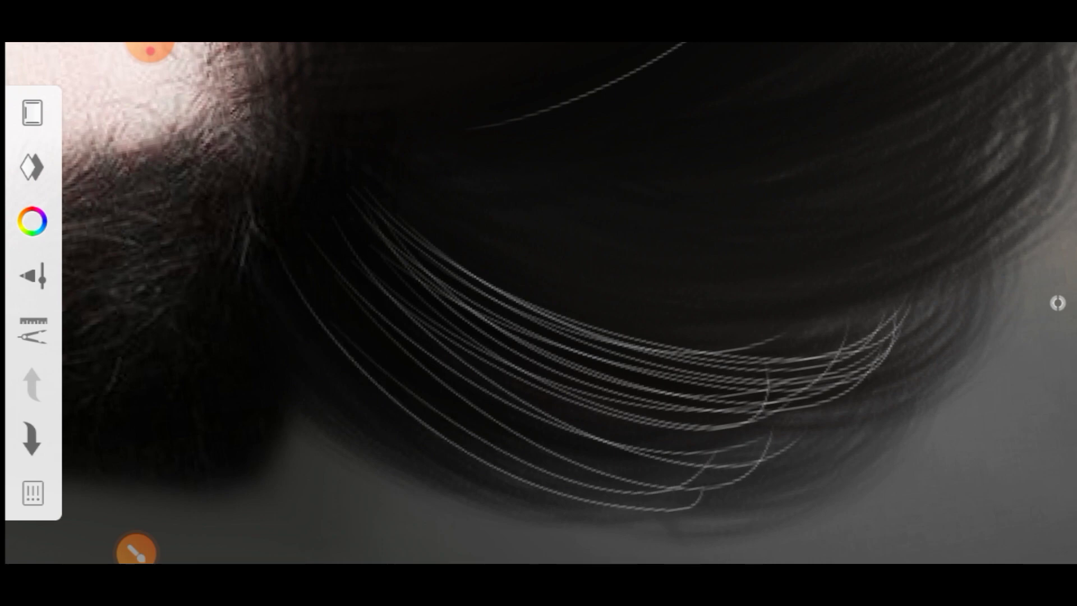
mouse_move(561, 303)
left_mouse_down()
mouse_move(504, 258)
mouse_move(494, 269)
left_mouse_up()
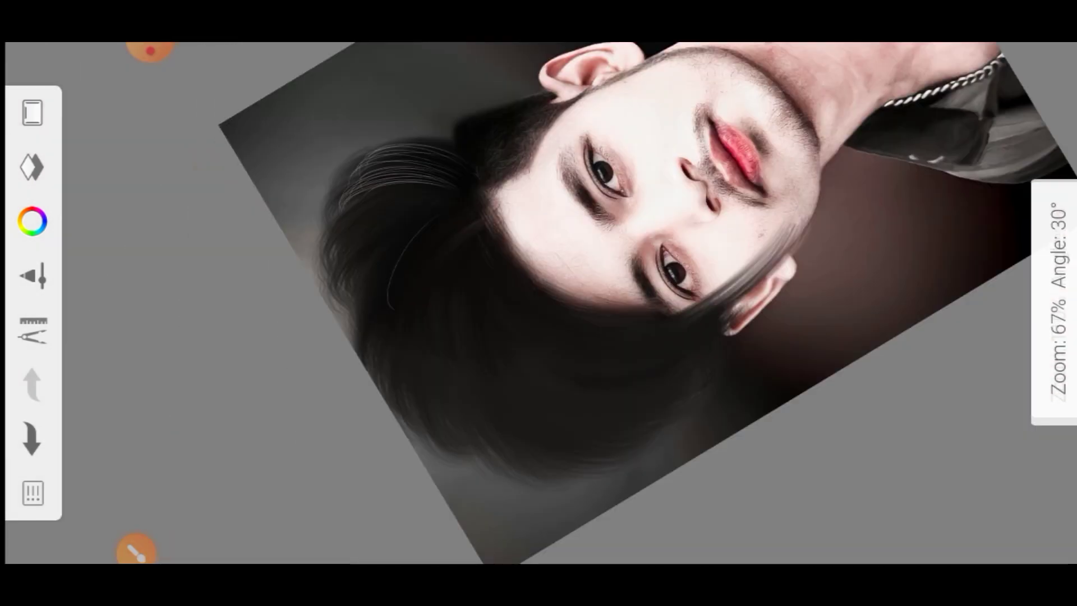
mouse_move(561, 303)
left_mouse_down()
mouse_move(584, 337)
mouse_move(594, 325)
mouse_move(617, 348)
left_mouse_up()
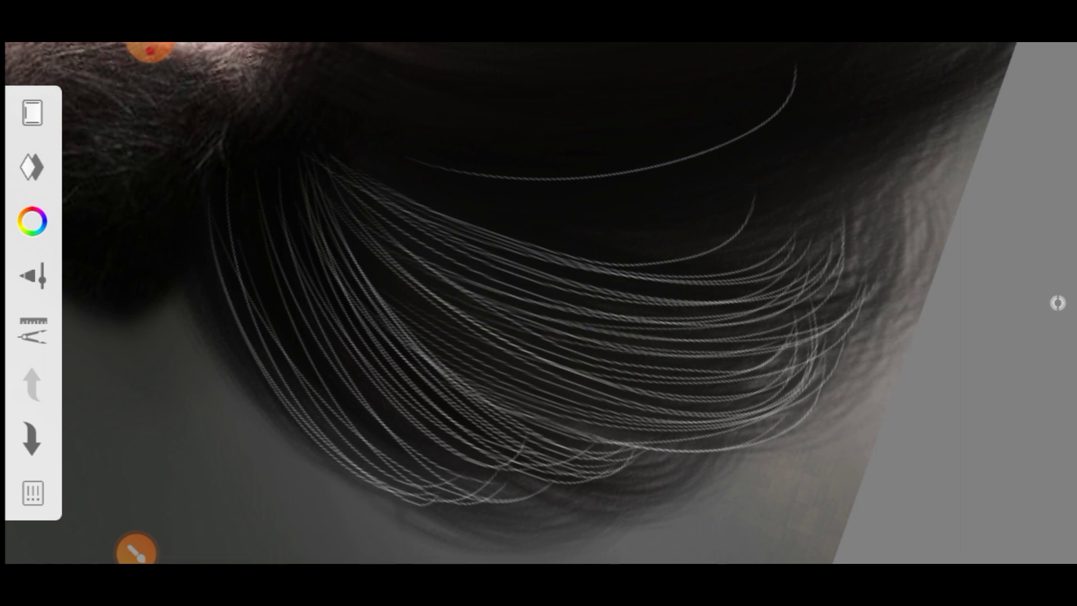
mouse_move(539, 303)
left_mouse_down()
mouse_move(573, 336)
mouse_move(561, 325)
left_mouse_up()
left_click_drag(359, 289, 725, 357)
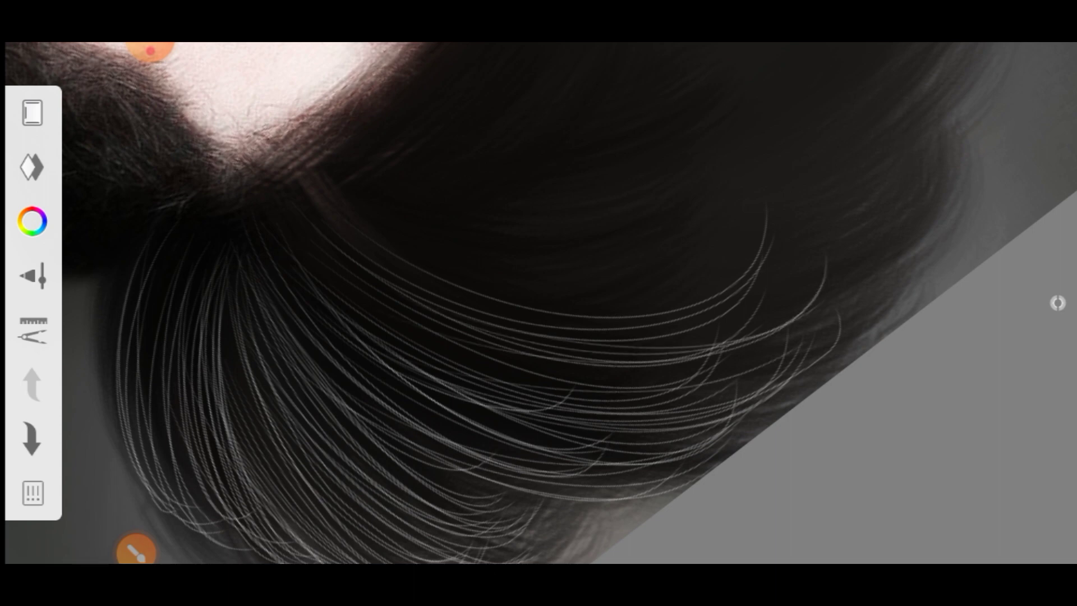
- Add white strands arcing rightward across the middle of the hair
left_click_drag(539, 303, 488, 202)
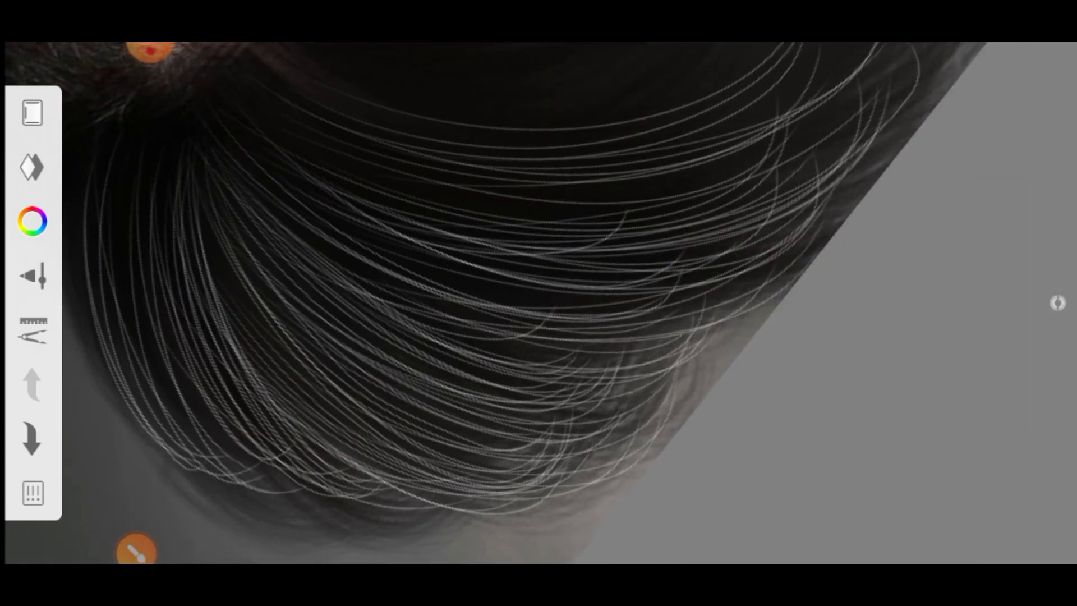
left_click_drag(539, 303, 505, 270)
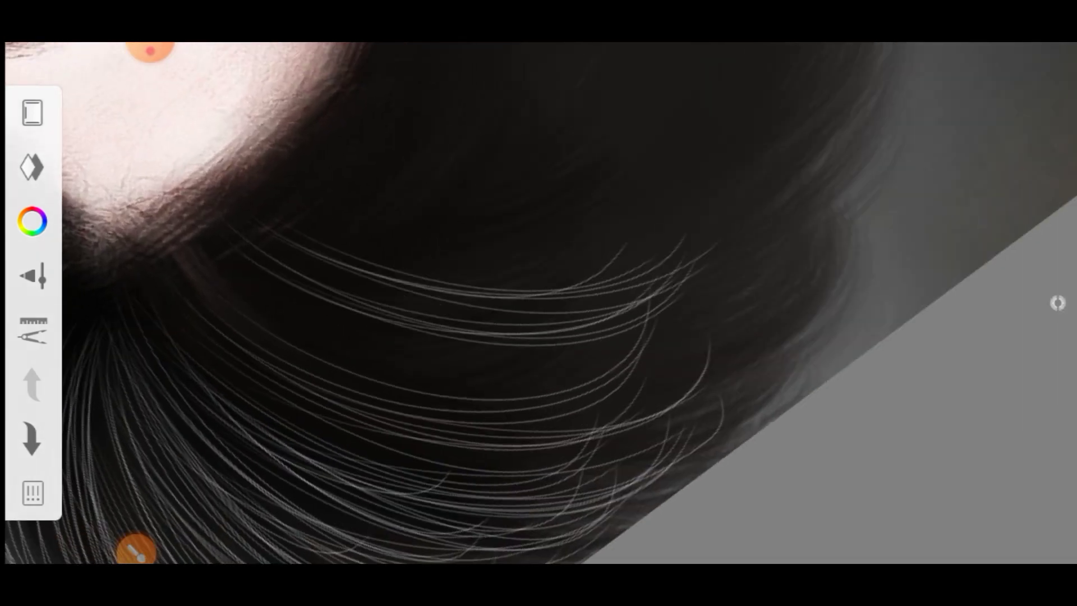
left_click_drag(300, 314, 788, 288)
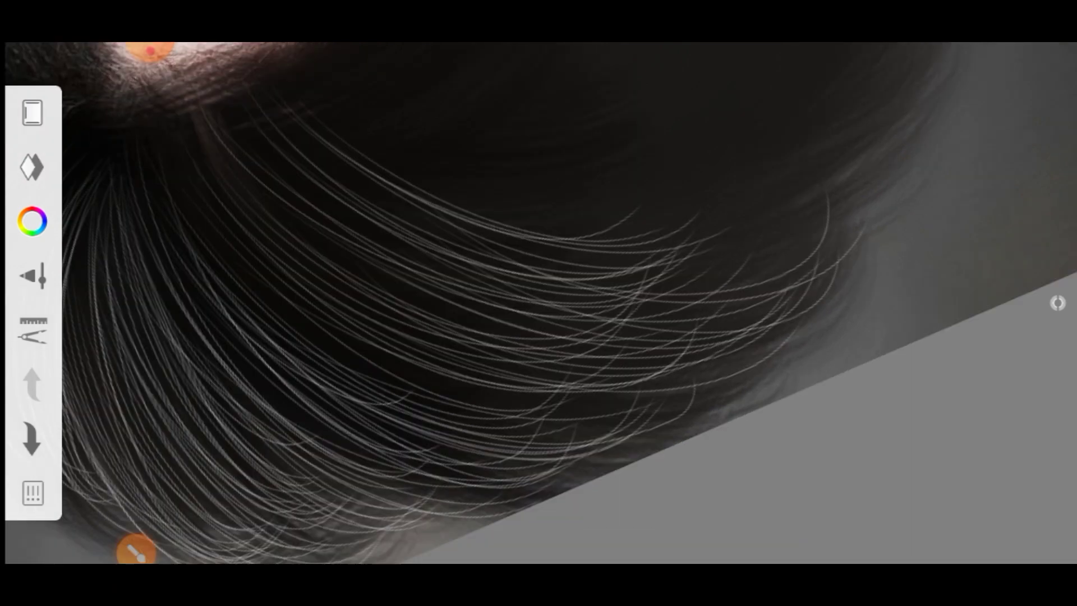
left_click_drag(539, 337, 595, 213)
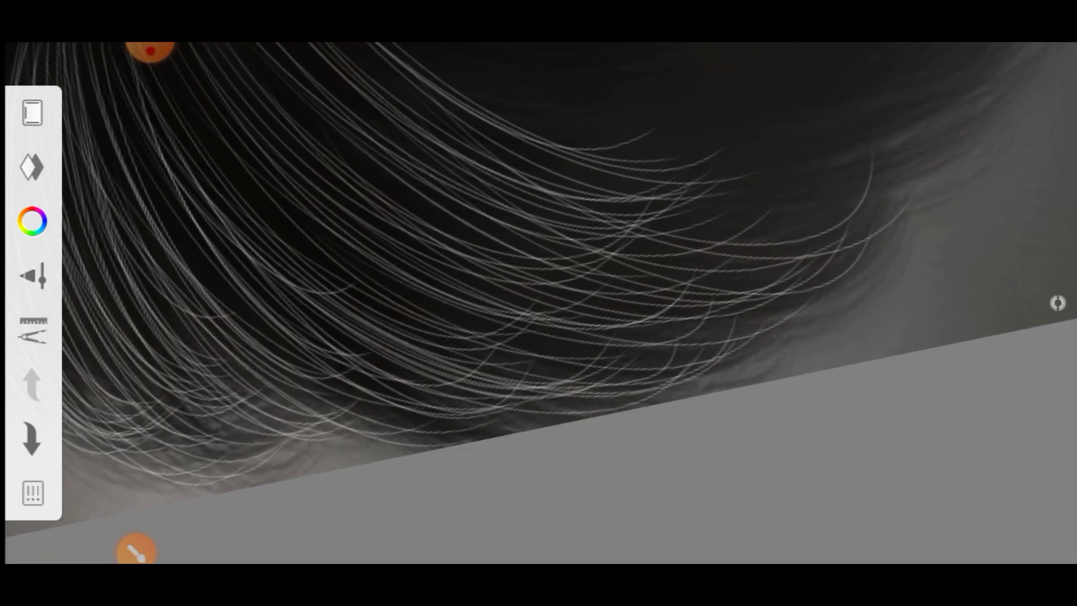
left_click_drag(292, 336, 814, 292)
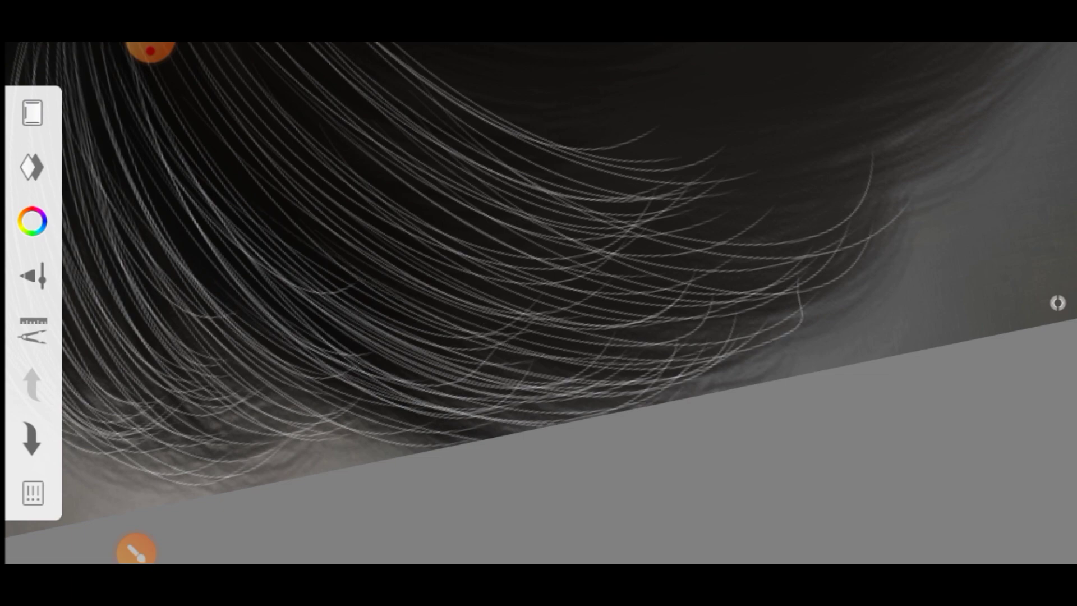
left_click_drag(538, 337, 595, 253)
mouse_move(281, 208)
left_mouse_down()
mouse_move(718, 227)
mouse_move(769, 218)
left_mouse_up()
left_click_drag(376, 219, 845, 185)
left_click_drag(354, 236, 833, 225)
- Add more fine white strands in the upper hair and toward its right edge
left_click_drag(359, 348, 842, 263)
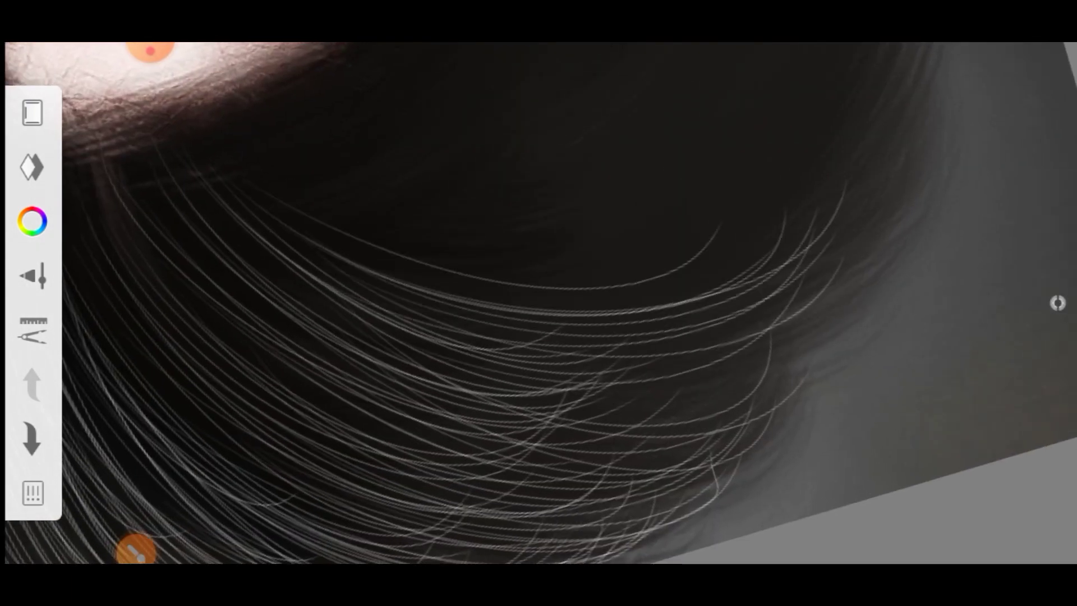
left_click_drag(359, 375, 797, 281)
left_click_drag(410, 398, 824, 247)
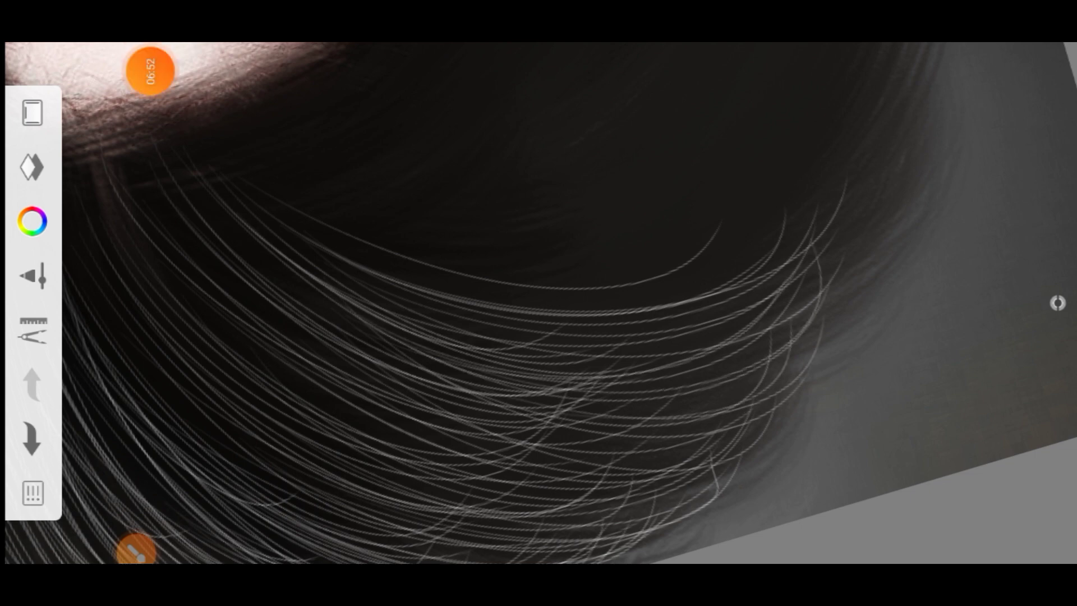
left_click_drag(387, 258, 785, 139)
left_click_drag(534, 262, 811, 164)
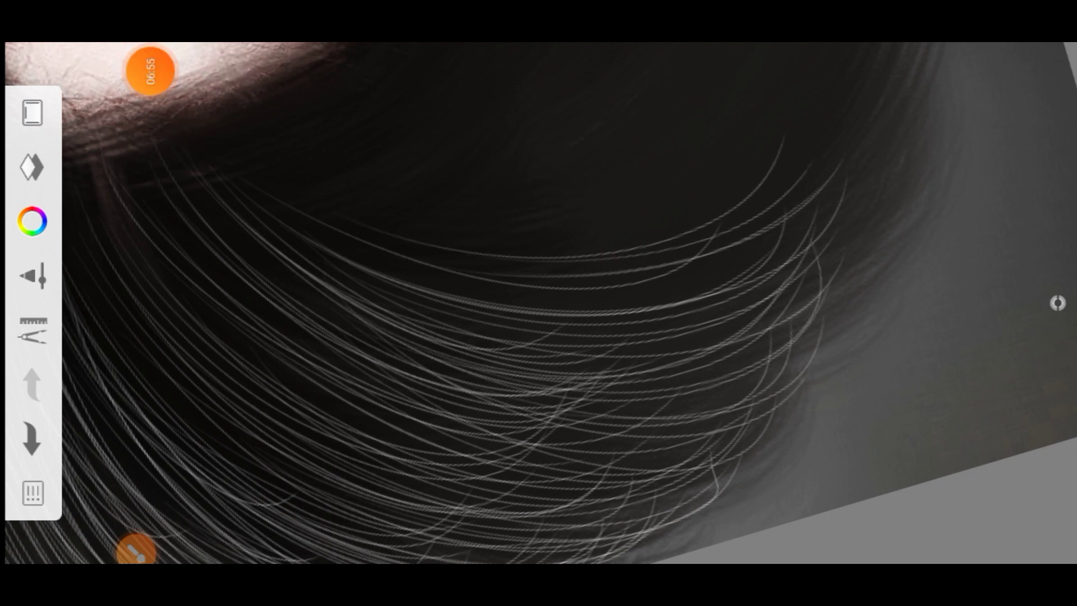
mouse_move(410, 348)
left_mouse_down()
mouse_move(841, 219)
mouse_move(844, 242)
left_mouse_up()
left_click_drag(477, 385, 842, 242)
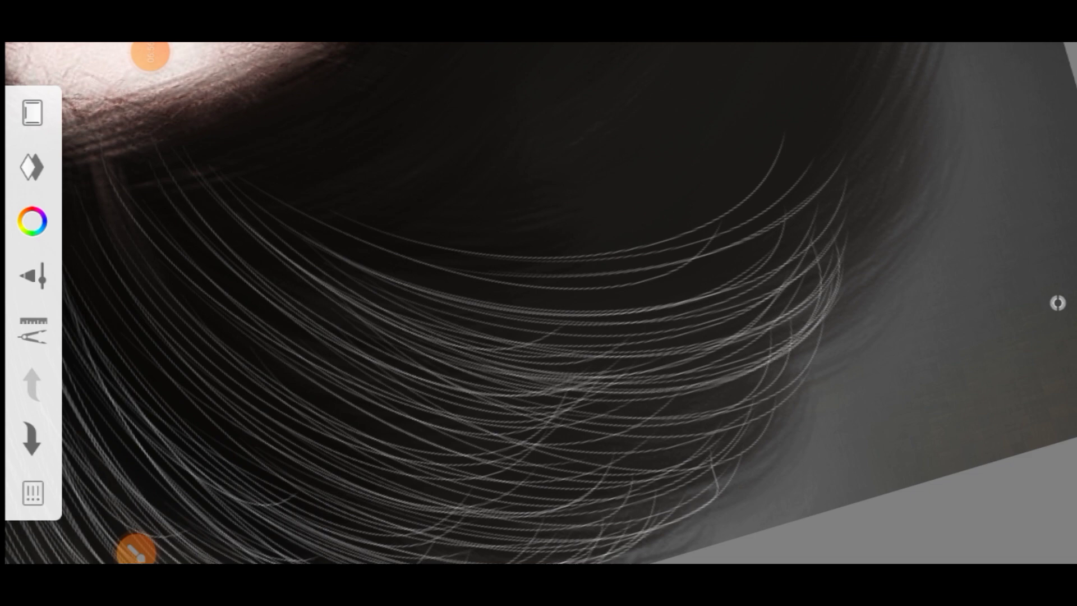
left_click_drag(460, 424, 850, 269)
left_click_drag(426, 456, 836, 353)
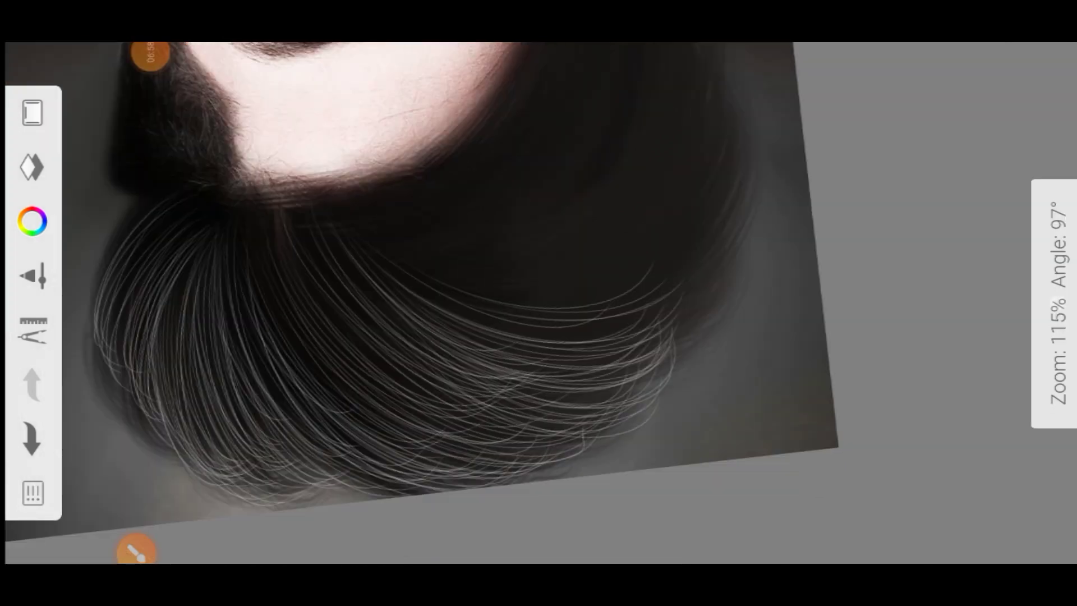
- Paint curved white strands across the hair below the eye, sweeping up to the right
scroll(539, 303, "up", 3)
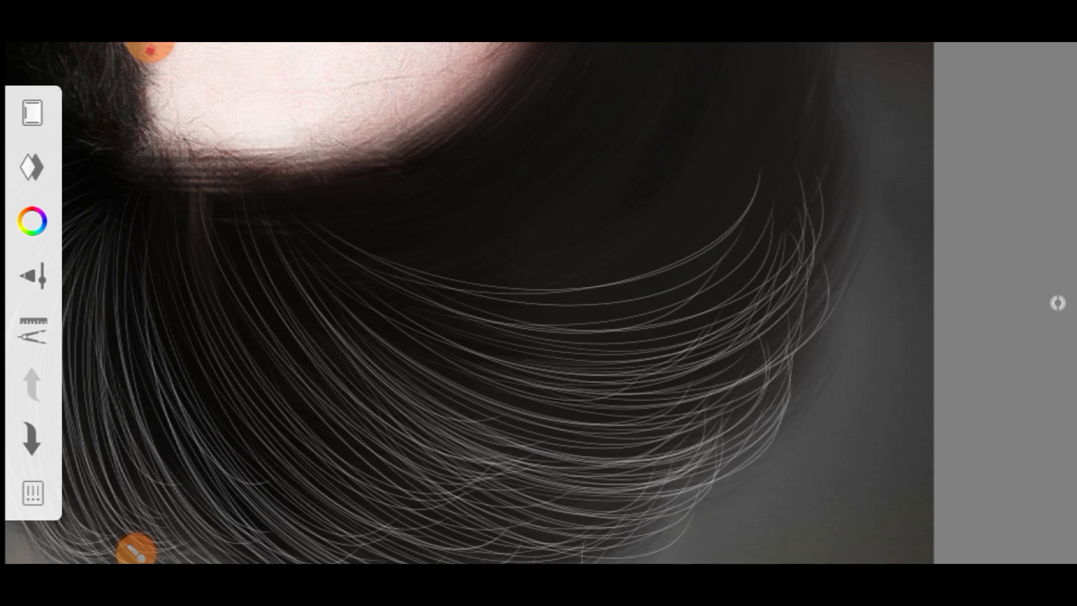
scroll(539, 303, "up", 5)
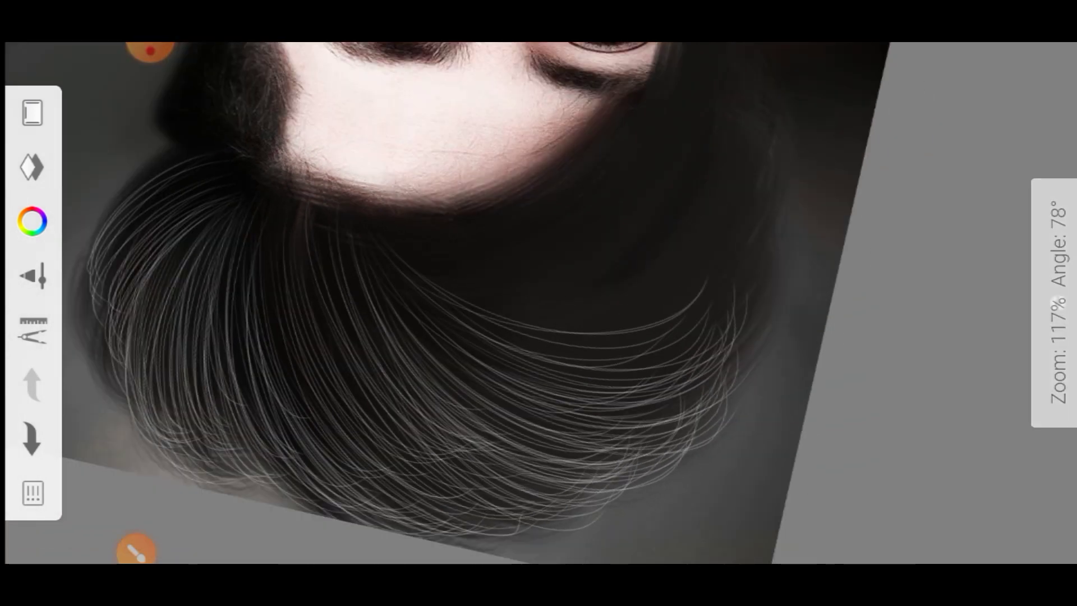
left_click_drag(357, 263, 770, 261)
left_click_drag(256, 224, 766, 221)
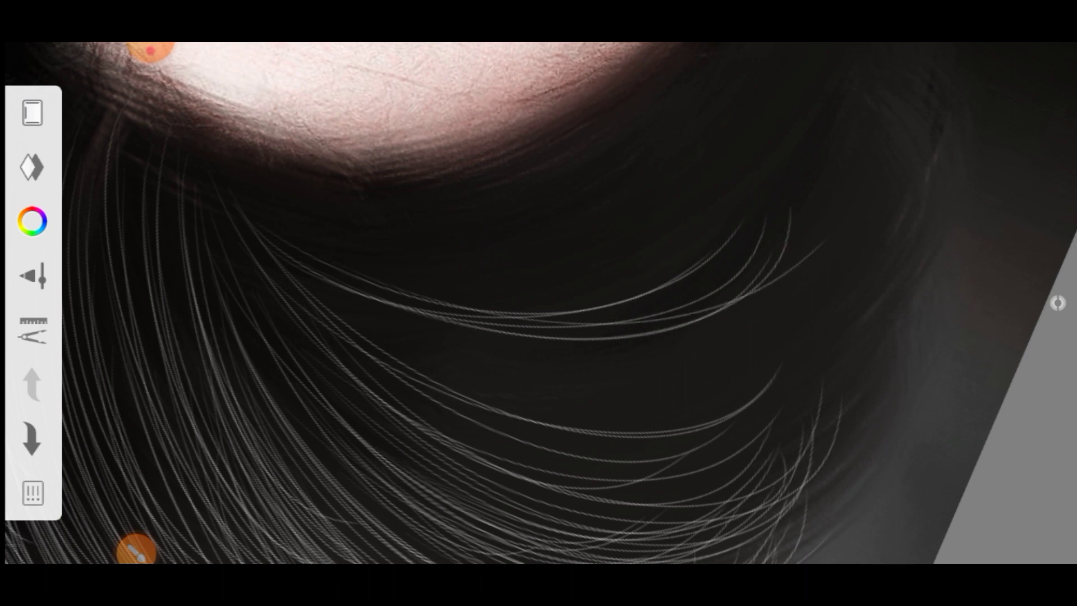
left_click_drag(346, 277, 761, 278)
left_click_drag(348, 300, 798, 294)
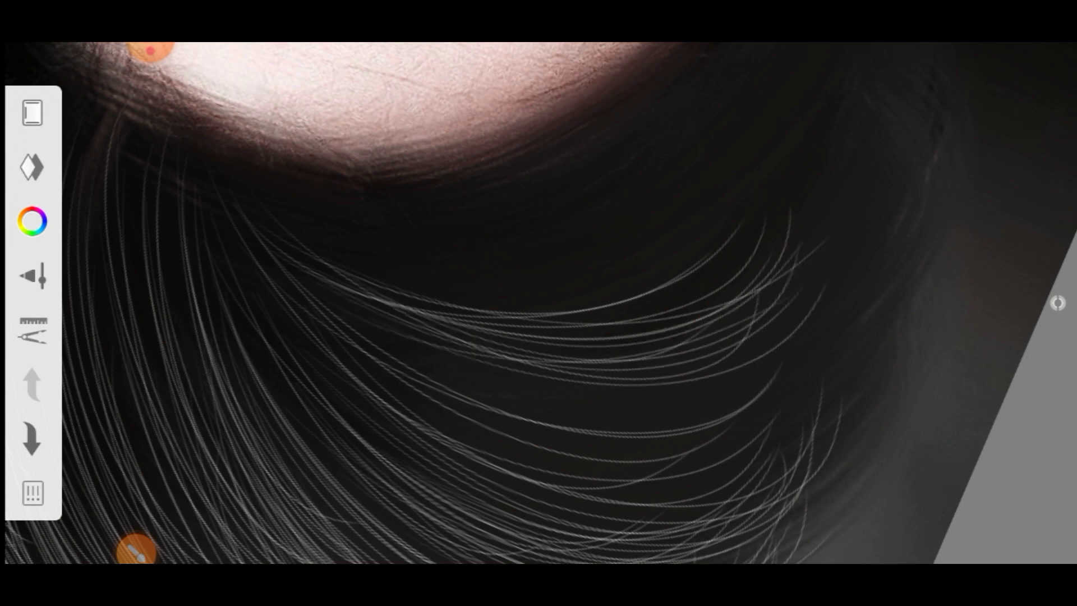
left_click_drag(341, 337, 762, 292)
left_click_drag(286, 365, 799, 269)
left_click_drag(500, 415, 881, 264)
left_click_drag(679, 418, 896, 267)
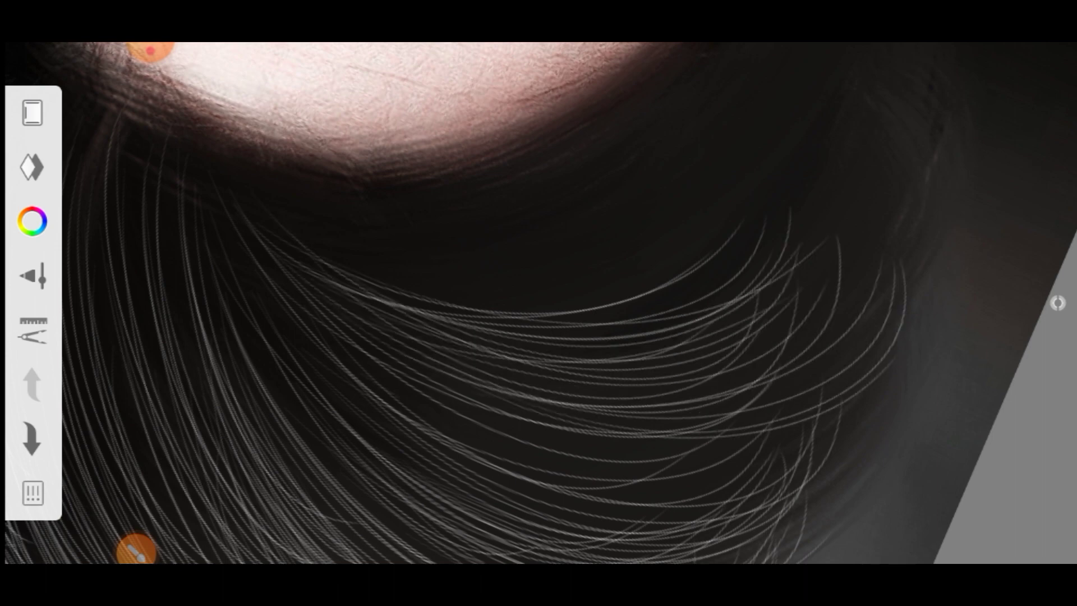
left_click_drag(409, 466, 870, 286)
- Add more curved white strands through the hair below the face and beneath the eye
scroll(539, 303, "up", 5)
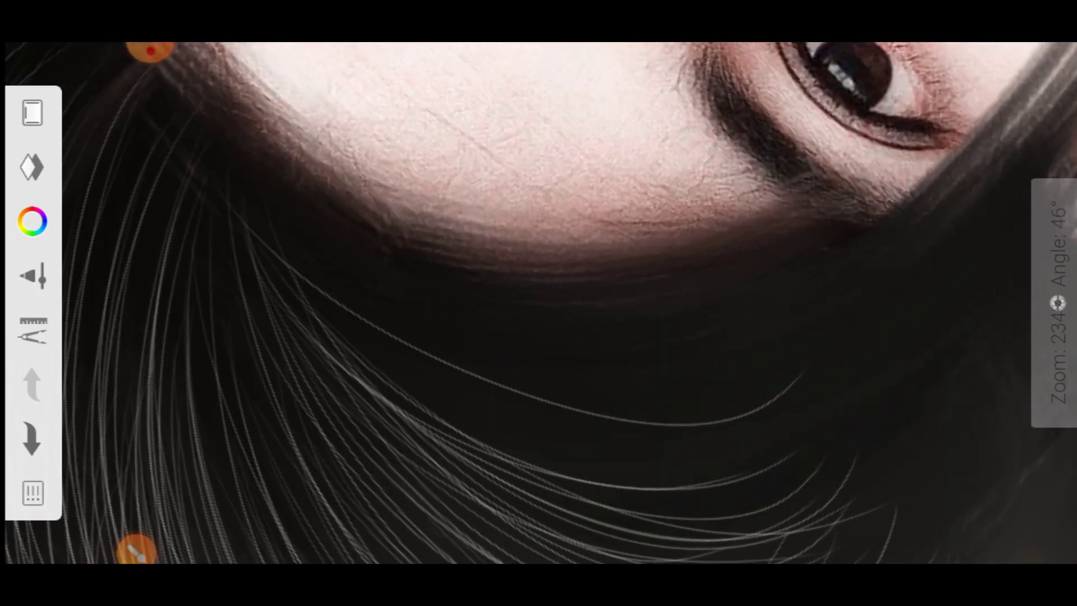
left_click_drag(362, 275, 884, 315)
left_click_drag(696, 328, 960, 219)
scroll(539, 303, "down", 2)
left_click_drag(348, 246, 797, 328)
left_click_drag(337, 235, 657, 326)
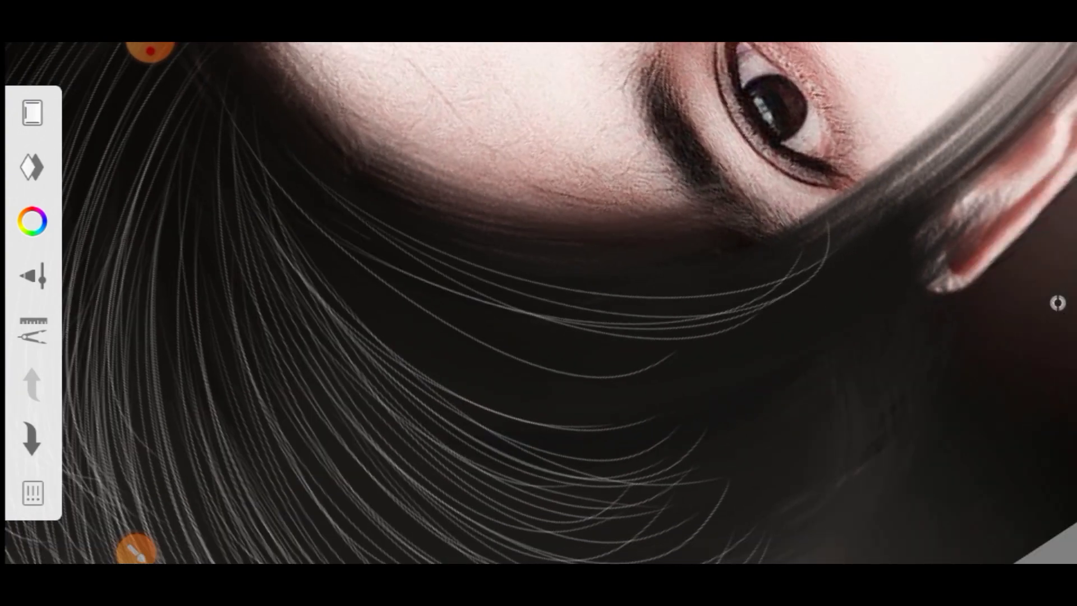
left_click_drag(371, 281, 853, 225)
mouse_move(404, 270)
left_mouse_down()
mouse_move(875, 202)
mouse_move(841, 199)
left_mouse_up()
left_click_drag(348, 314, 836, 224)
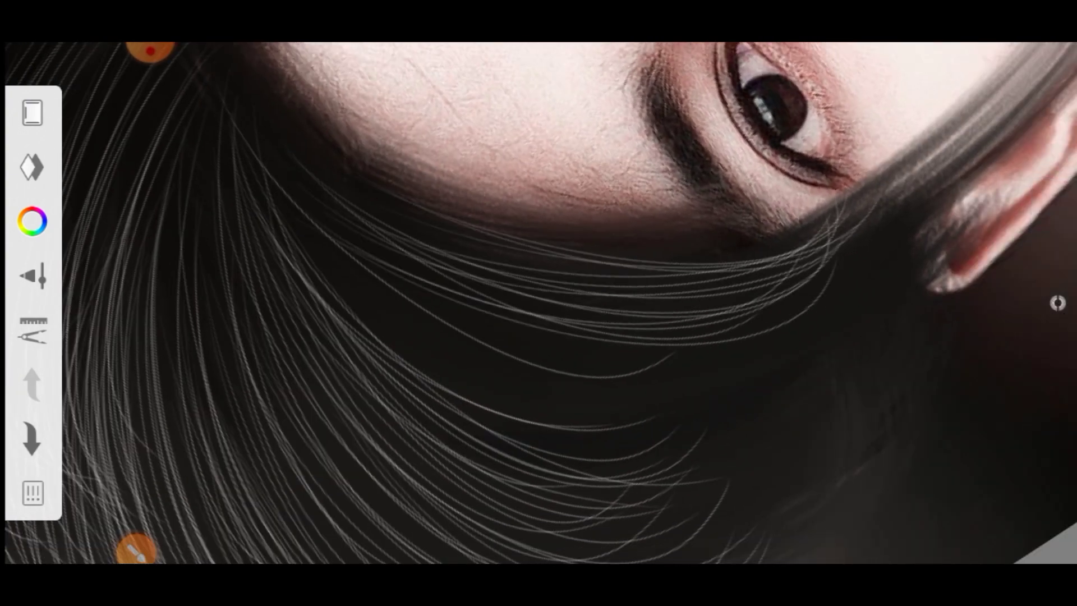
left_click_drag(362, 337, 867, 284)
left_click_drag(345, 314, 884, 266)
left_click_drag(434, 412, 875, 350)
left_click_drag(387, 388, 875, 325)
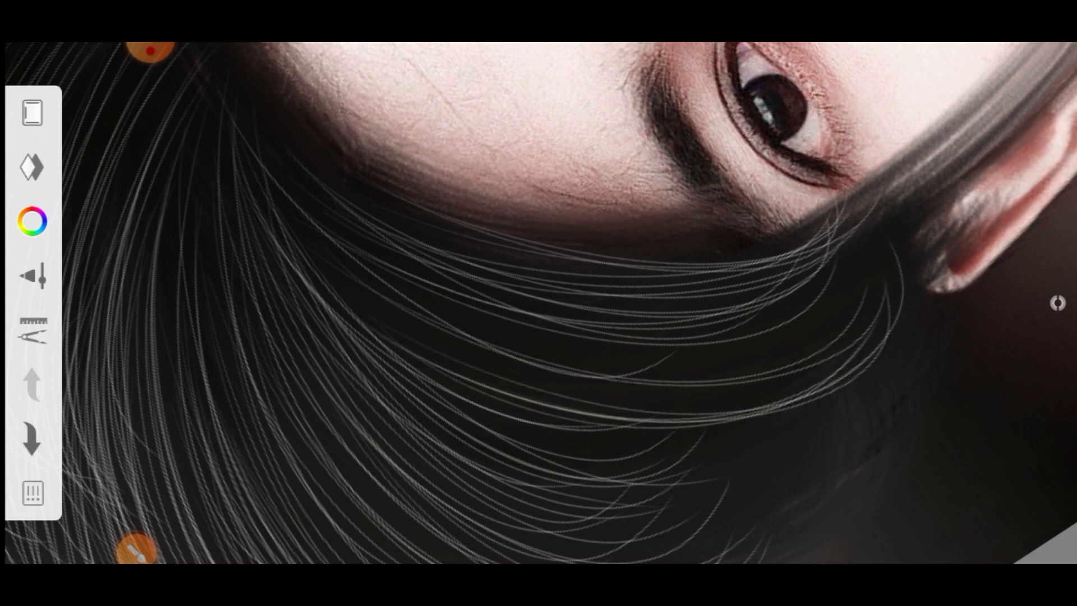
- Layer further thin white strands toward the ear and across the lower hair
left_click_drag(460, 354, 920, 247)
left_click_drag(387, 337, 859, 247)
left_click_drag(393, 348, 886, 202)
left_click_drag(426, 348, 898, 247)
left_click_drag(522, 337, 898, 213)
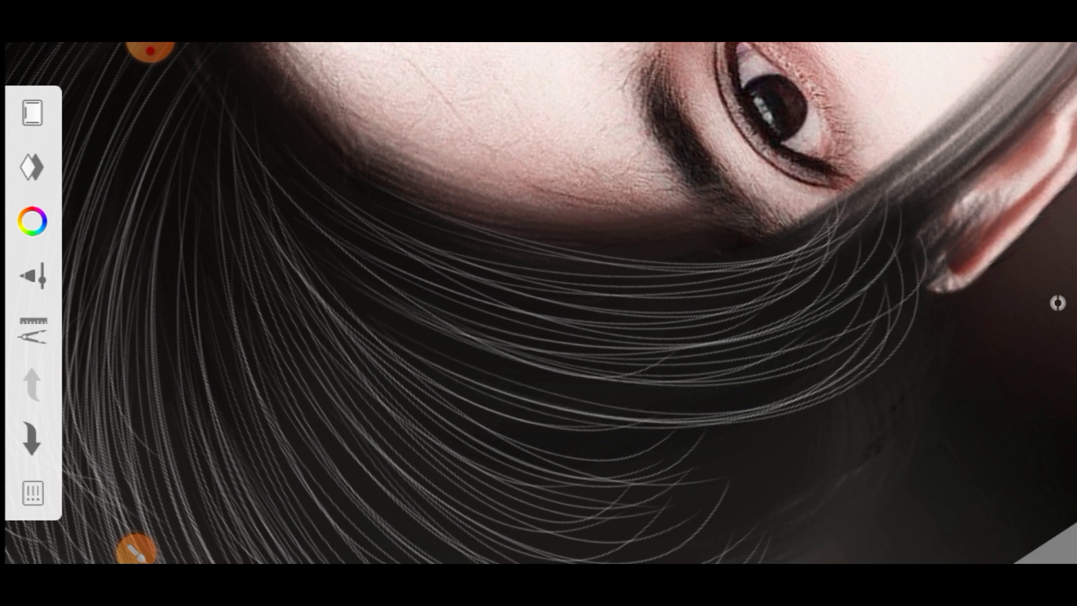
left_click_drag(371, 398, 830, 294)
left_click_drag(424, 404, 811, 339)
left_click_drag(522, 303, 867, 256)
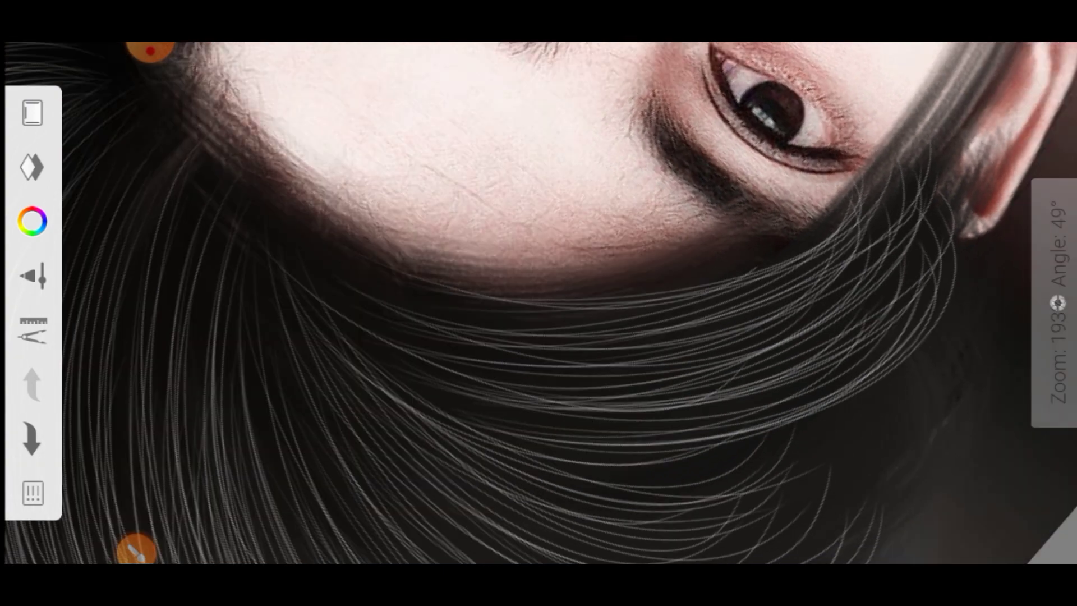
left_click_drag(404, 300, 785, 208)
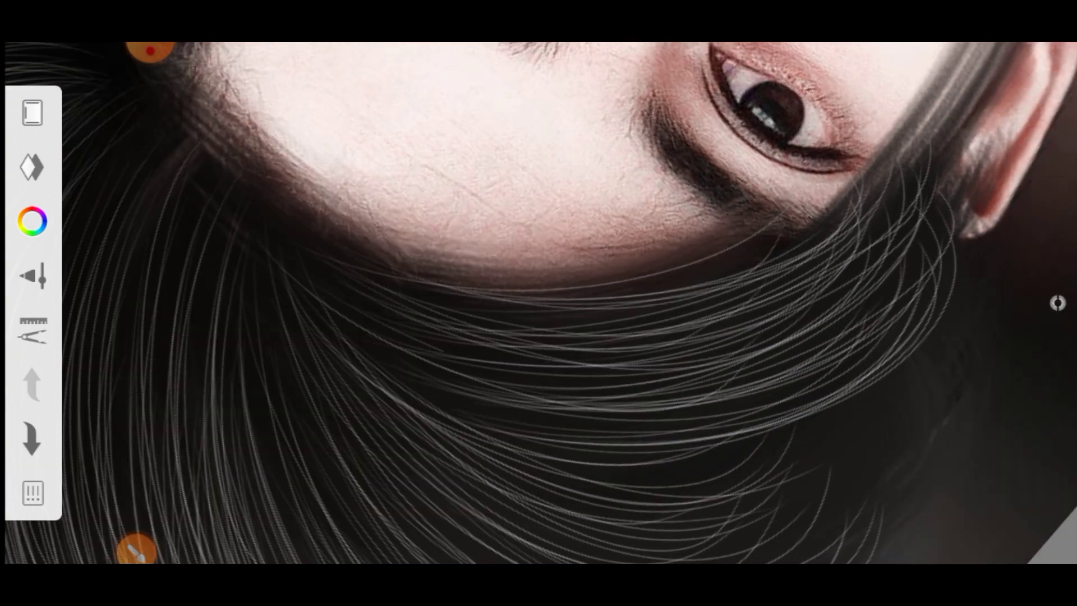
left_click_drag(443, 395, 735, 297)
left_click_drag(388, 443, 774, 342)
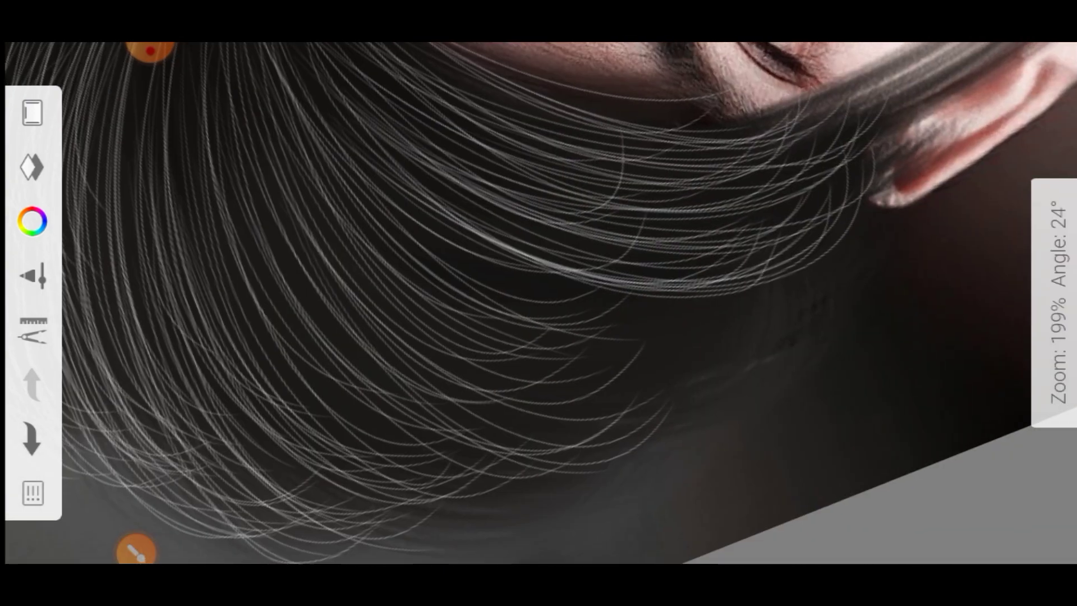
- Fill the outer curve, bottom edge and middle of the hair with more white strands
left_click_drag(435, 336, 766, 235)
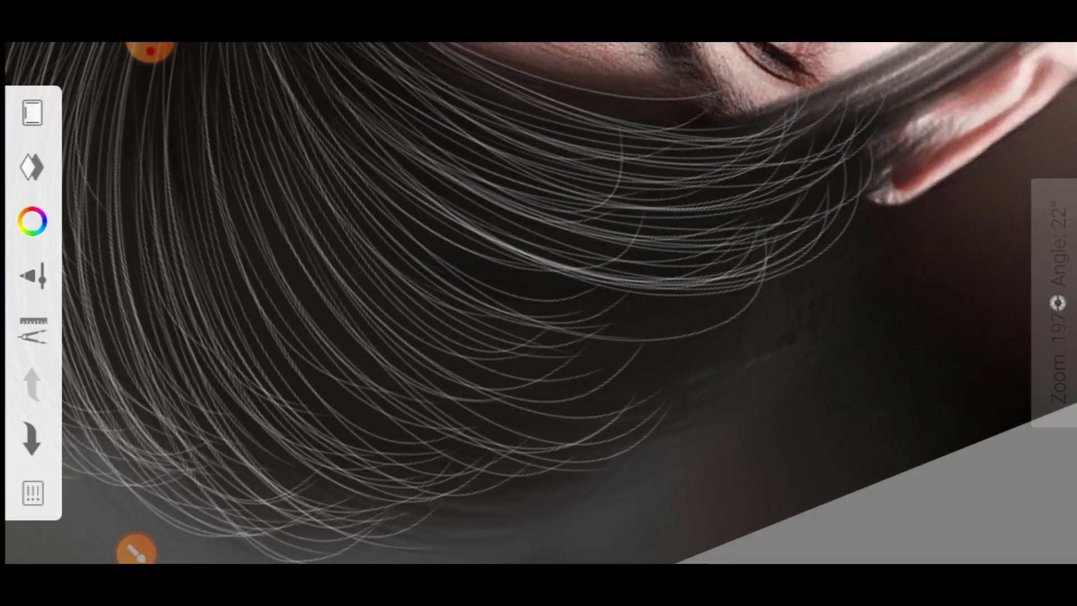
left_click_drag(474, 340, 774, 269)
mouse_move(457, 339)
left_mouse_down()
mouse_move(833, 256)
mouse_move(822, 250)
left_mouse_up()
left_click_drag(443, 303, 799, 227)
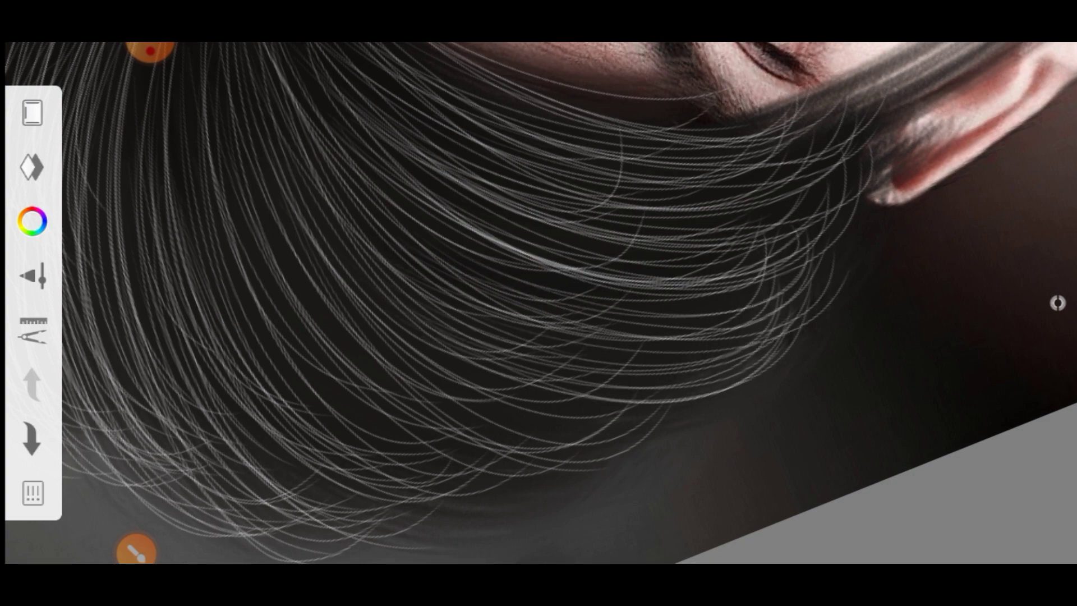
left_click_drag(491, 323, 835, 245)
left_click_drag(471, 357, 821, 278)
left_click_drag(486, 344, 844, 229)
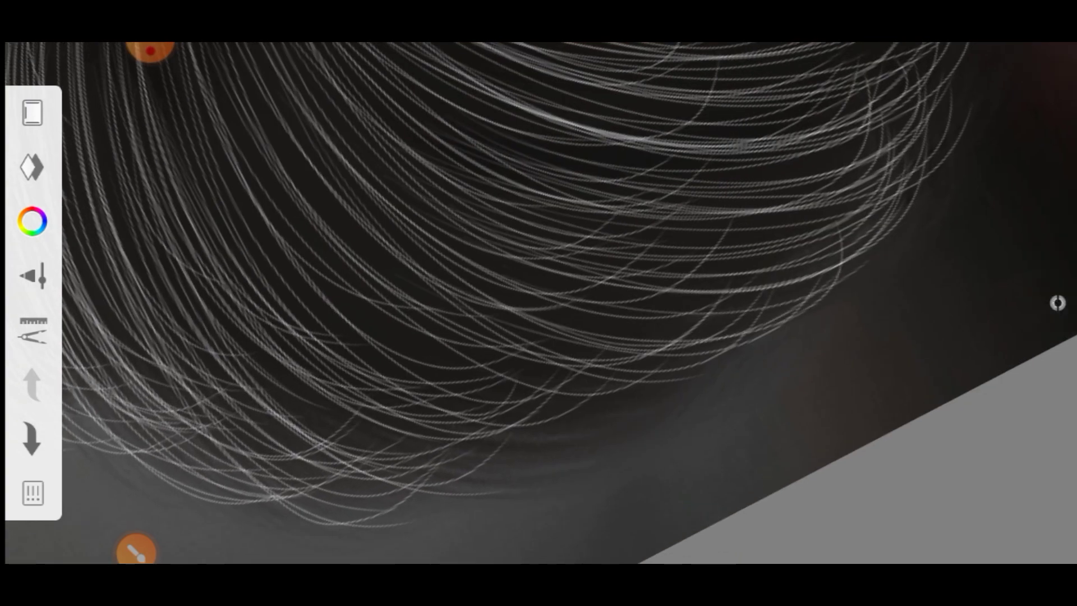
left_click_drag(371, 438, 713, 305)
left_click_drag(266, 443, 682, 359)
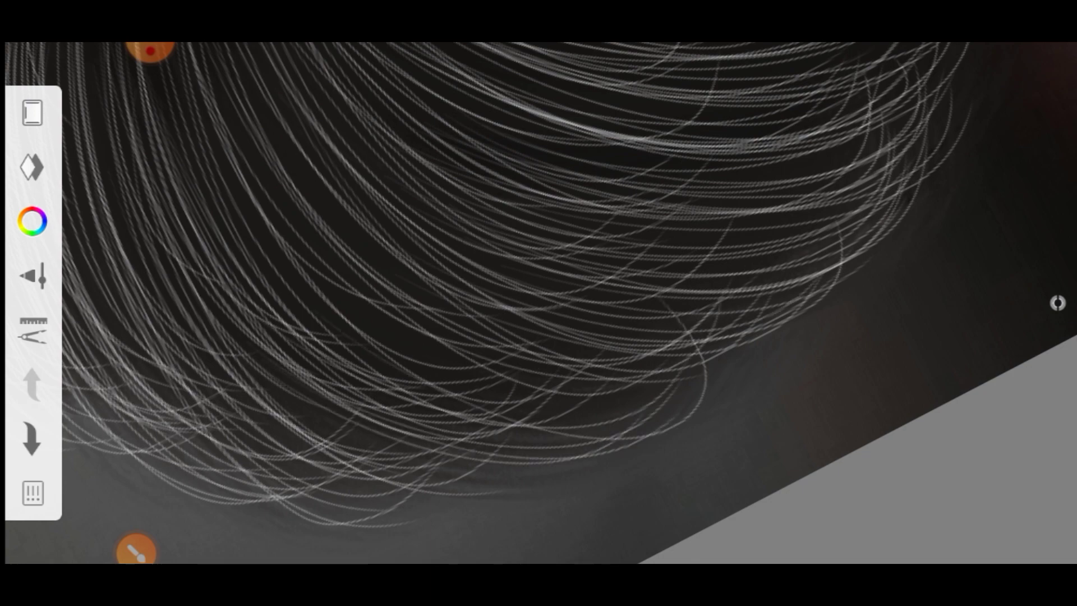
left_click_drag(311, 485, 708, 410)
left_click_drag(354, 382, 785, 300)
left_click_drag(314, 386, 732, 275)
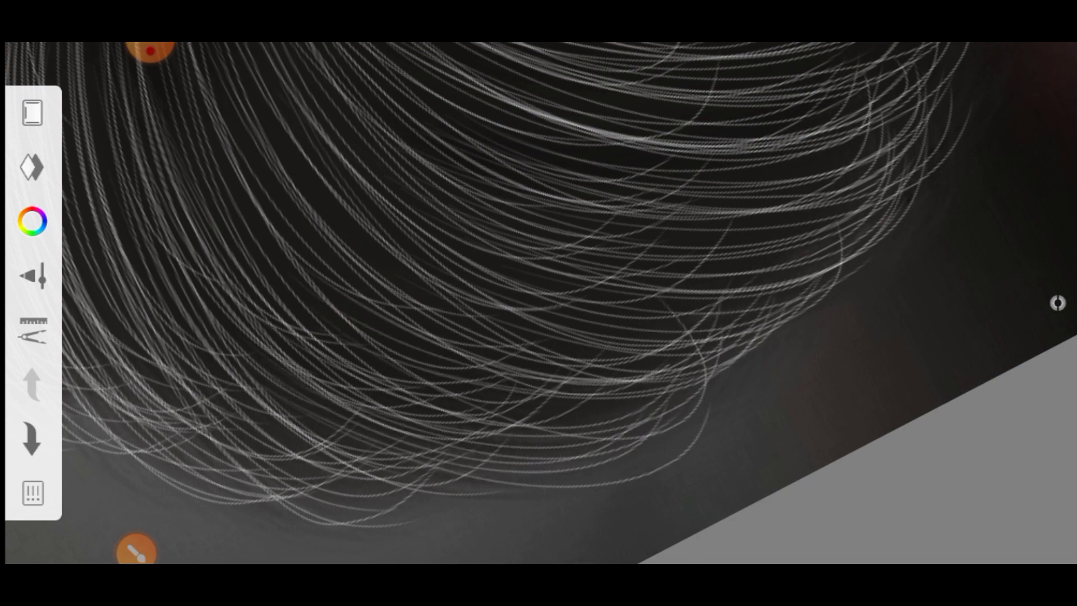
left_click_drag(281, 393, 716, 263)
- Add two bright strands through the middle hair, then zoom and rotate onto the lower hair
left_click_drag(407, 309, 777, 244)
scroll(539, 303, "down", 3)
left_click_drag(463, 365, 797, 280)
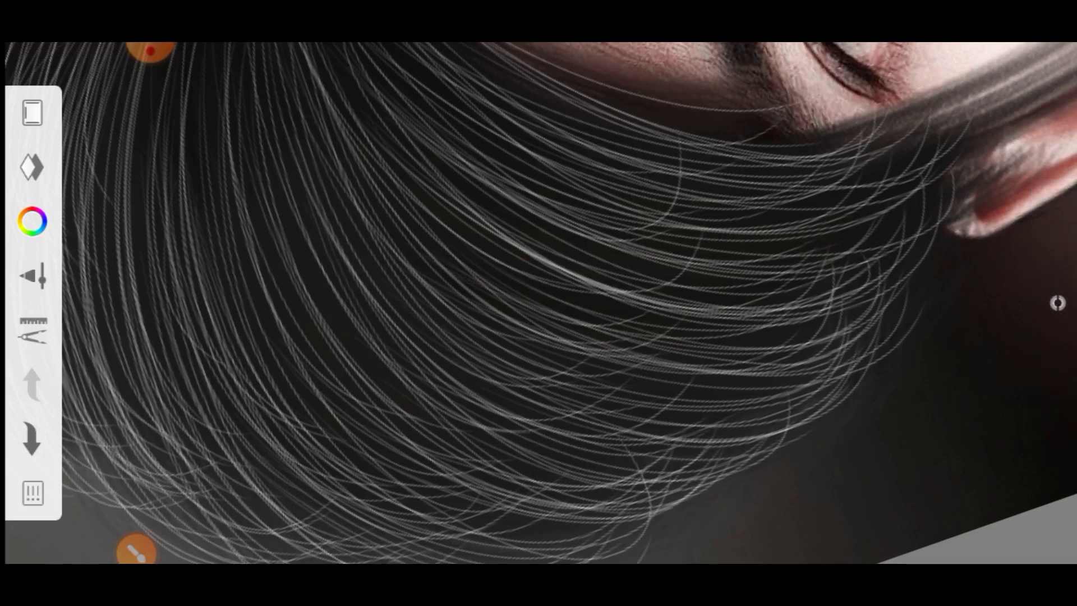
scroll(538, 303, "down", 3)
scroll(538, 303, "up", 5)
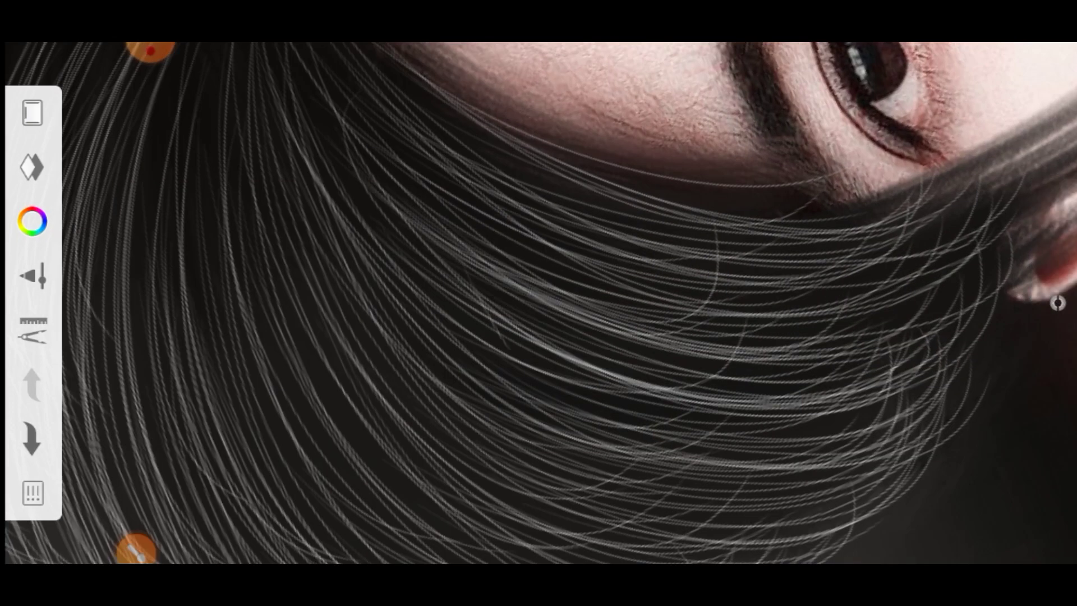
scroll(538, 303, "down", 2)
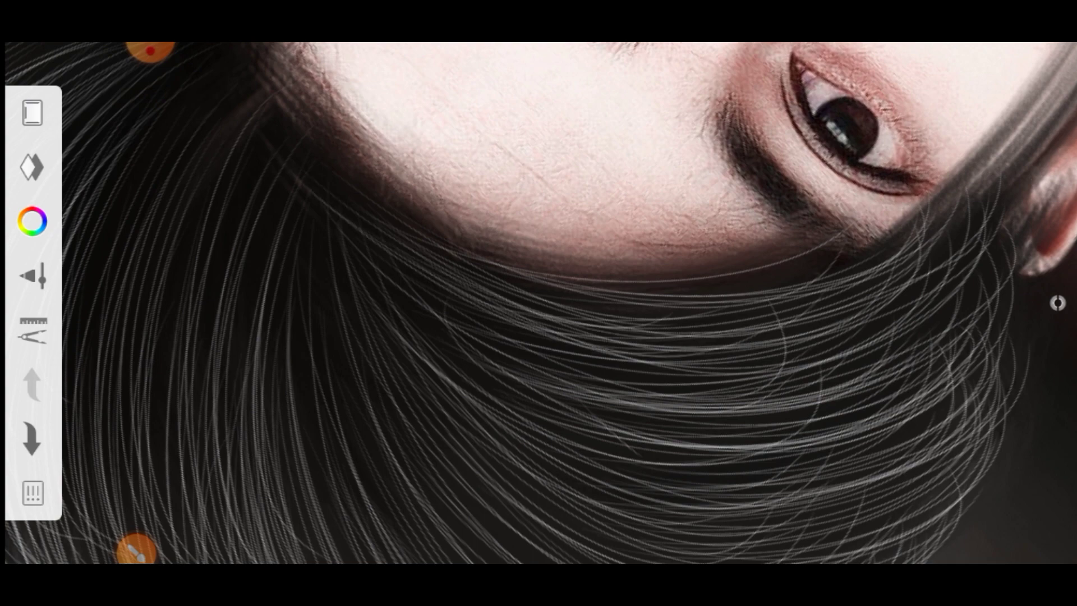
scroll(538, 303, "down", 2)
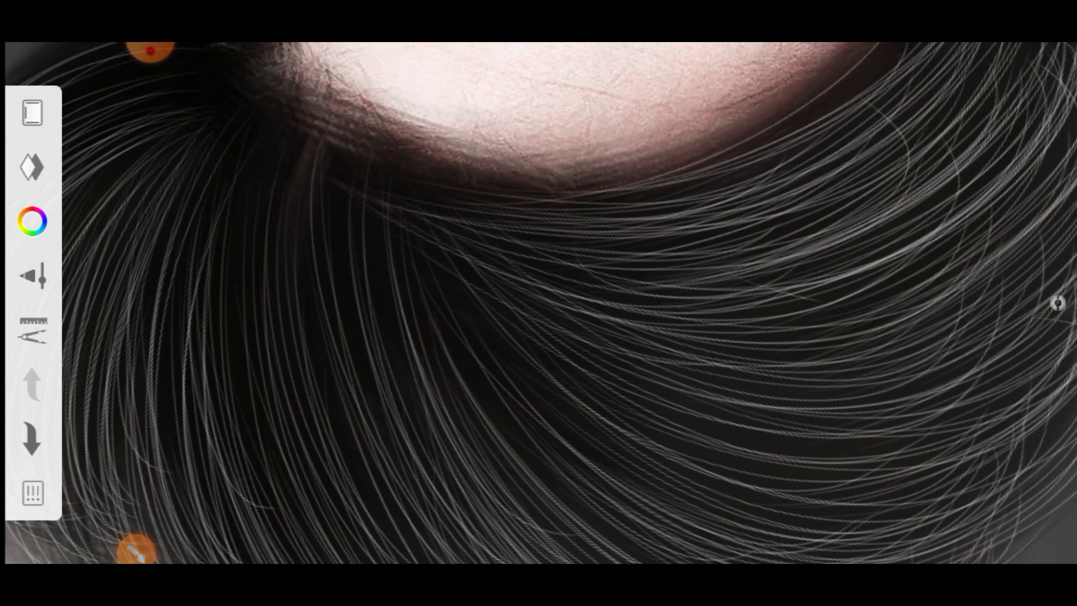
scroll(539, 303, "up", 1)
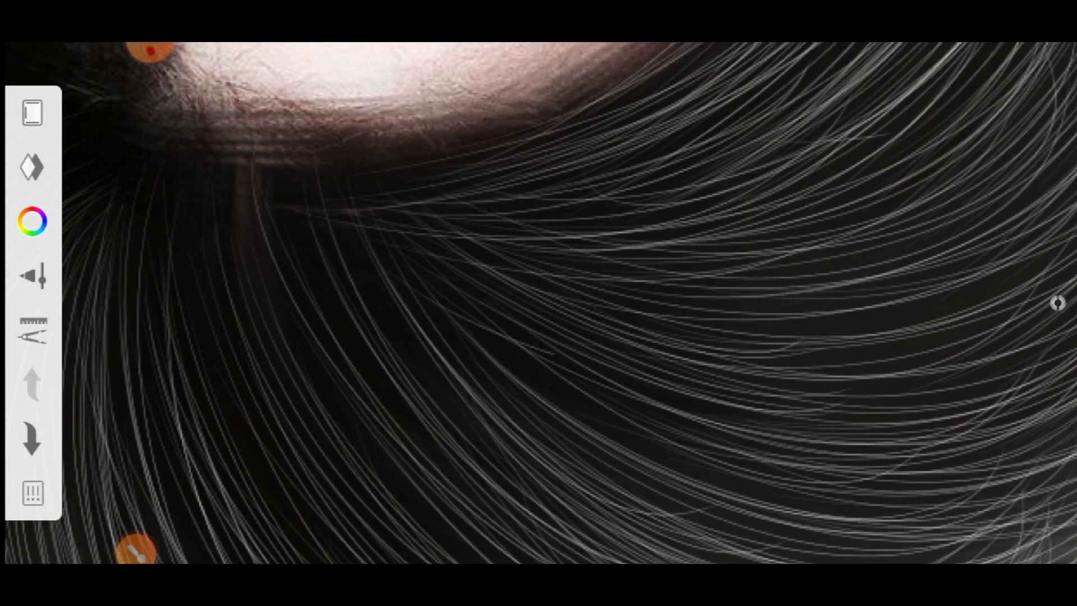
scroll(538, 303, "down", 1)
scroll(539, 303, "up", 1)
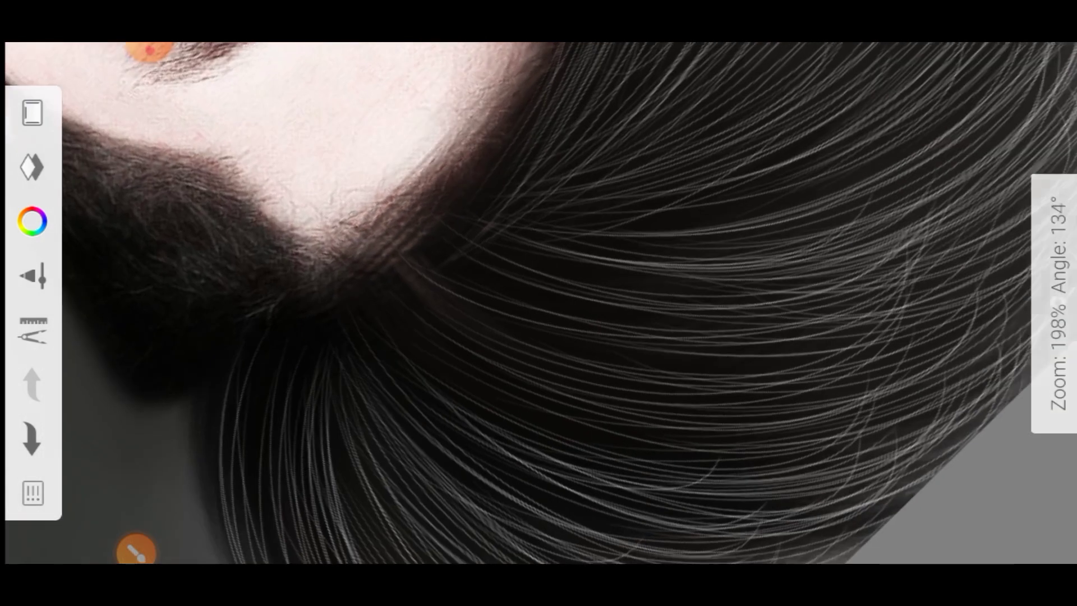
scroll(1058, 303, "up", 1)
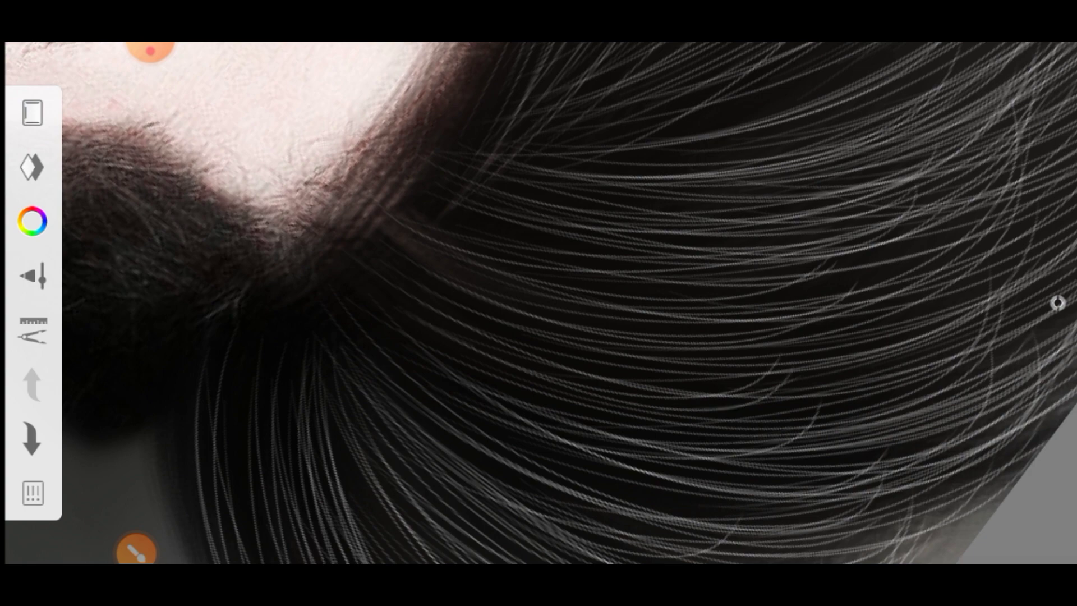
scroll(1058, 303, "up", 1)
scroll(1058, 303, "up", 1)
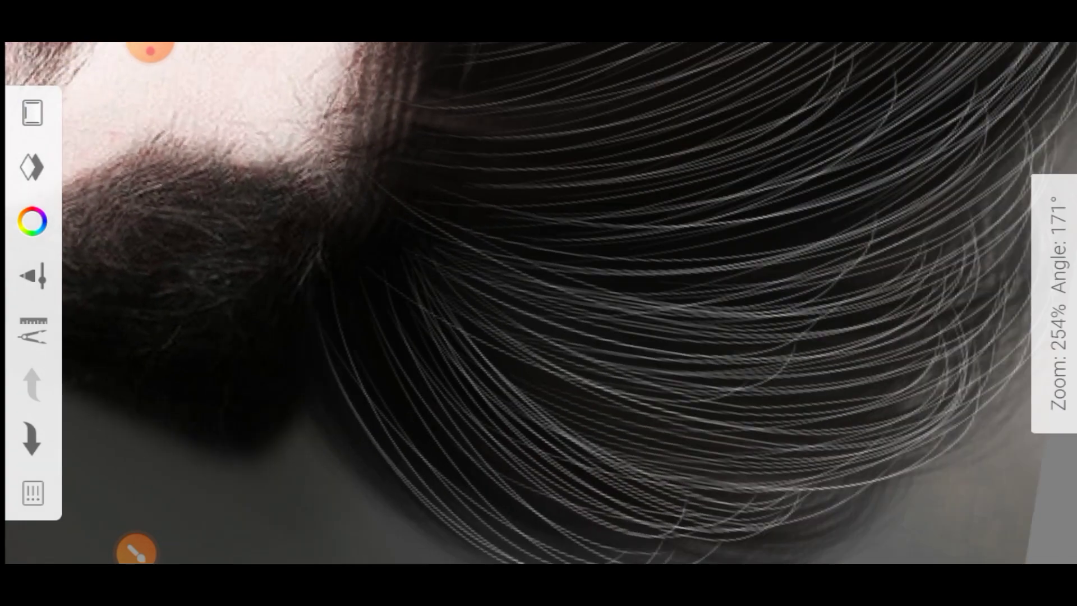
- Paint fine light strands across the lower hair and along the hair ends
left_click_drag(488, 421, 892, 415)
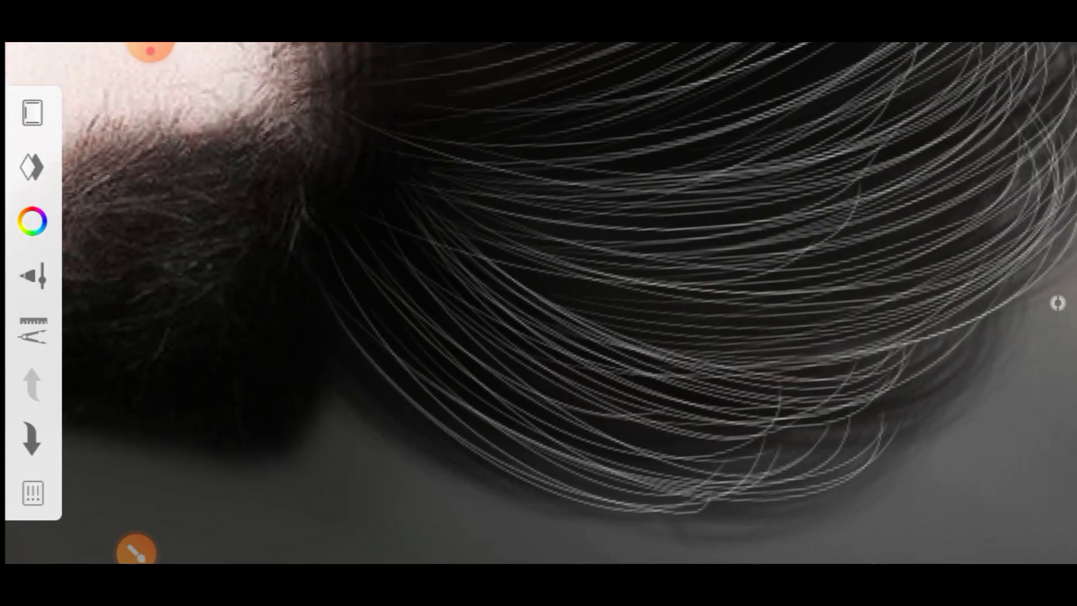
left_click_drag(566, 381, 903, 505)
left_click_drag(483, 415, 931, 387)
scroll(539, 303, "up", 1)
scroll(538, 303, "down", 1)
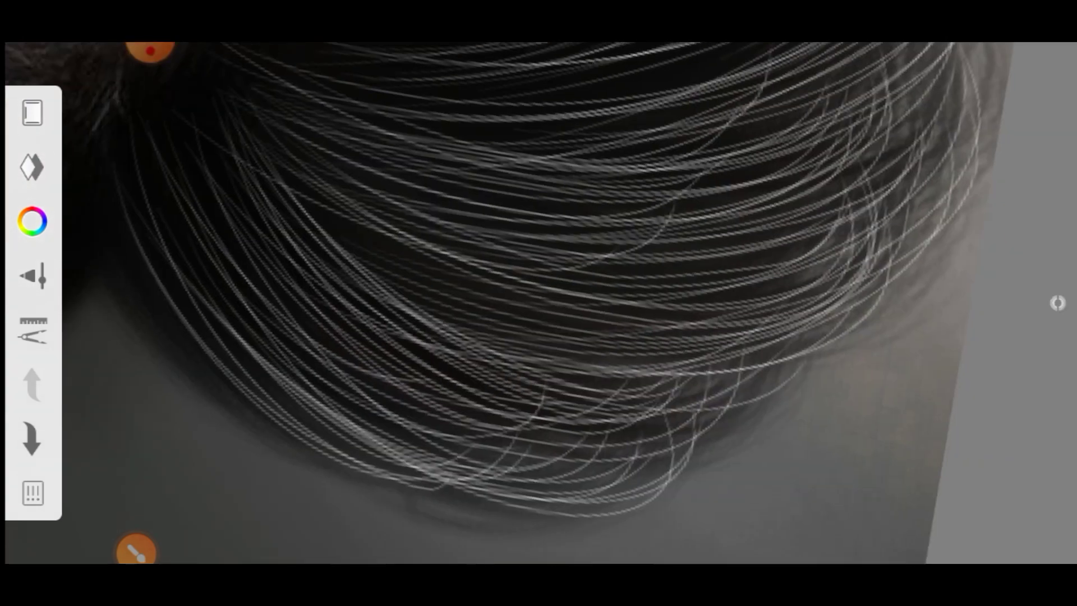
left_click_drag(392, 359, 791, 426)
left_click_drag(416, 393, 802, 365)
left_click_drag(443, 448, 803, 370)
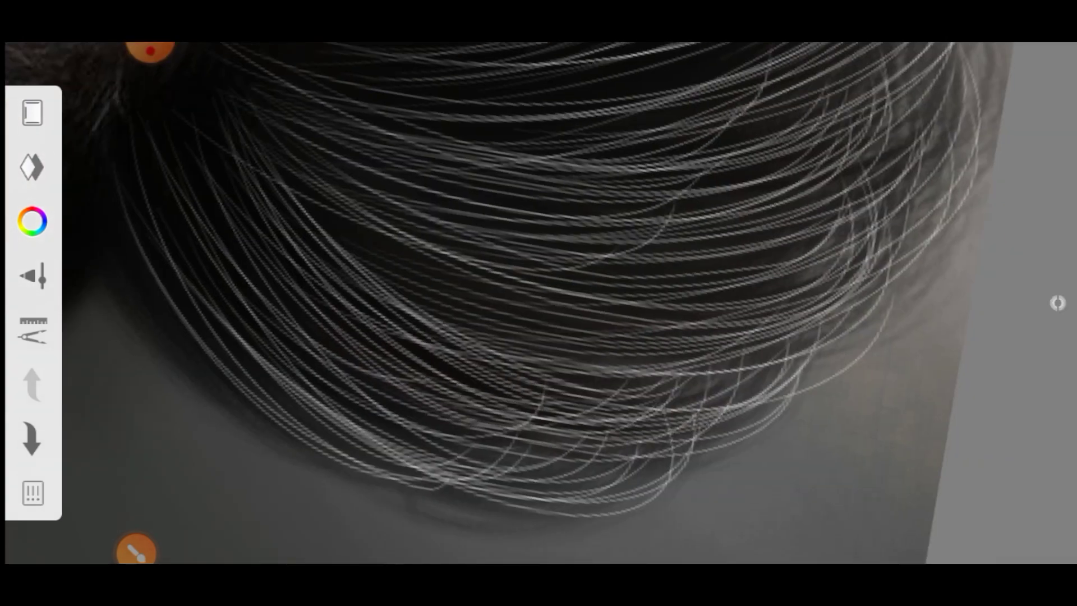
- Add a few faint strands to the hair and reframe the canvas
scroll(539, 303, "down", 1)
left_click_drag(388, 392, 802, 365)
scroll(539, 303, "down", 1)
scroll(539, 303, "down", 1)
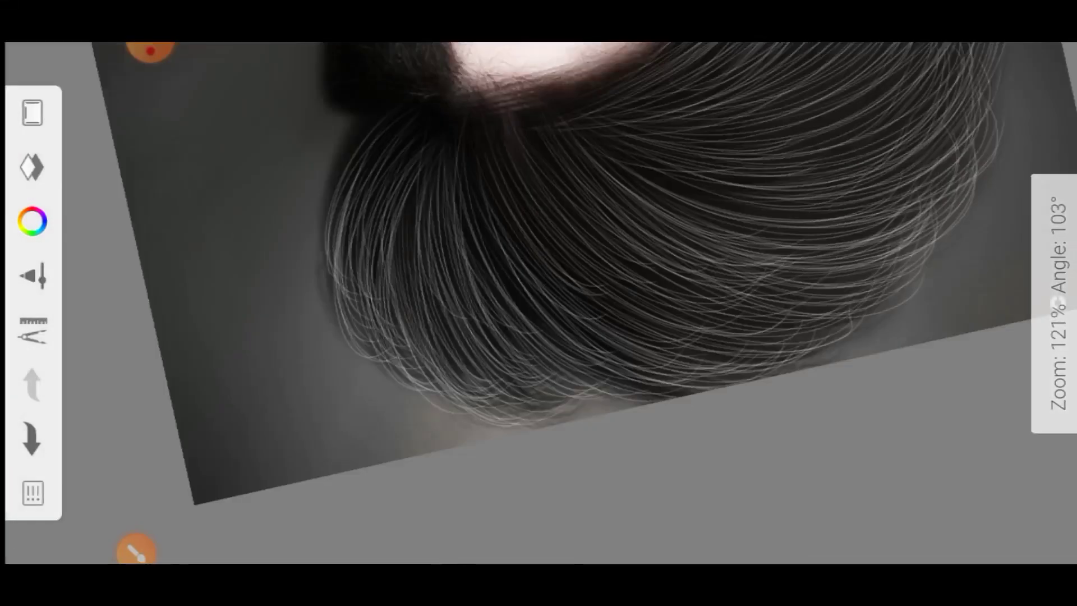
scroll(539, 303, "down", 1)
scroll(539, 303, "up", 1)
scroll(538, 303, "up", 1)
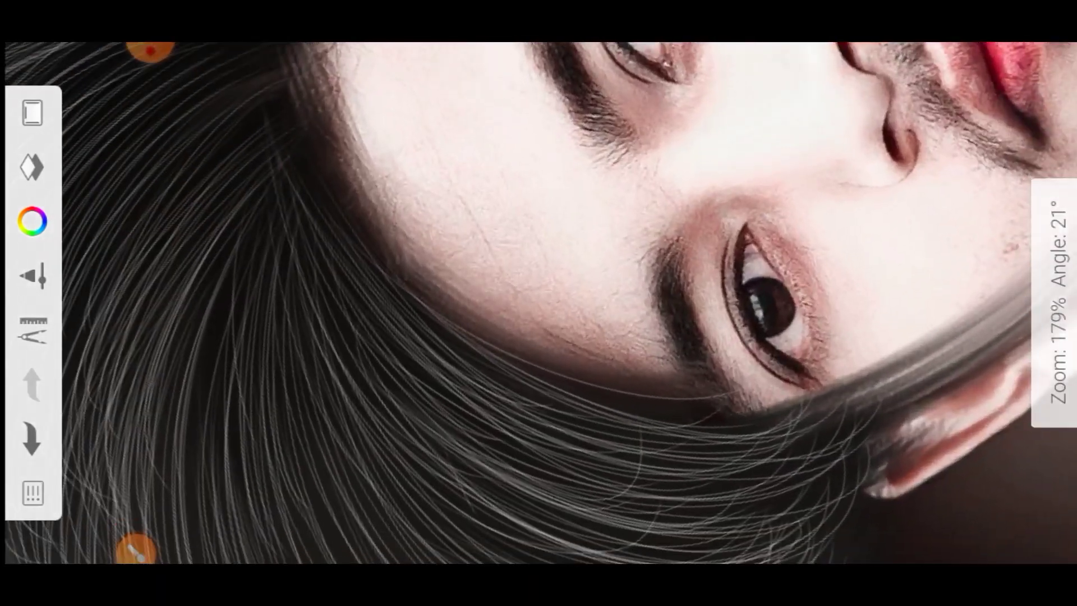
- Check the brush and colour settings, then draw thin strands curving out from the hairline
left_click(150, 56)
left_click(187, 137)
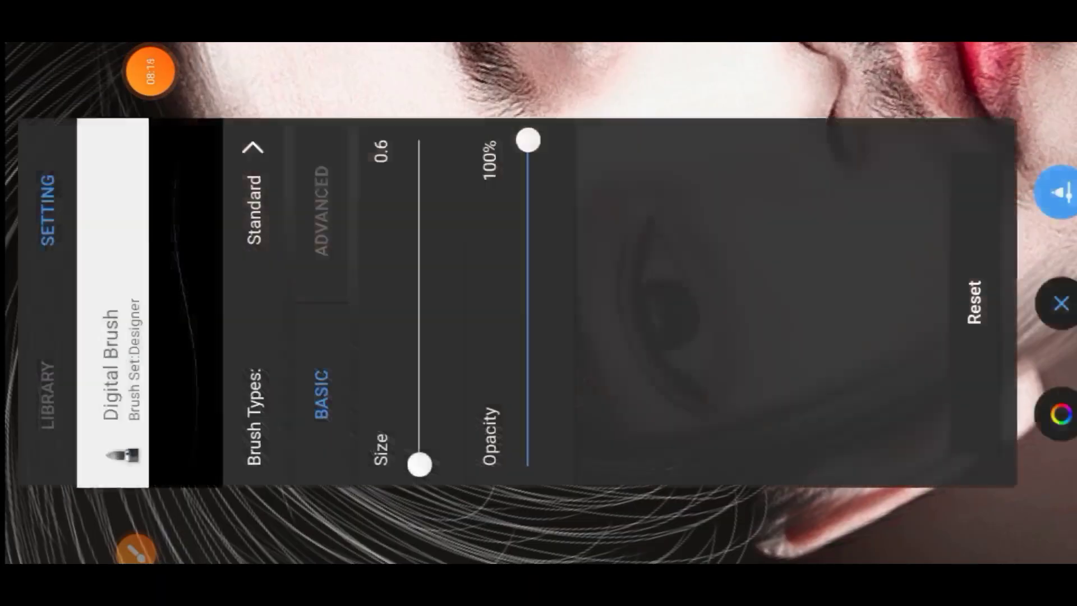
left_click(1058, 192)
left_click(1060, 414)
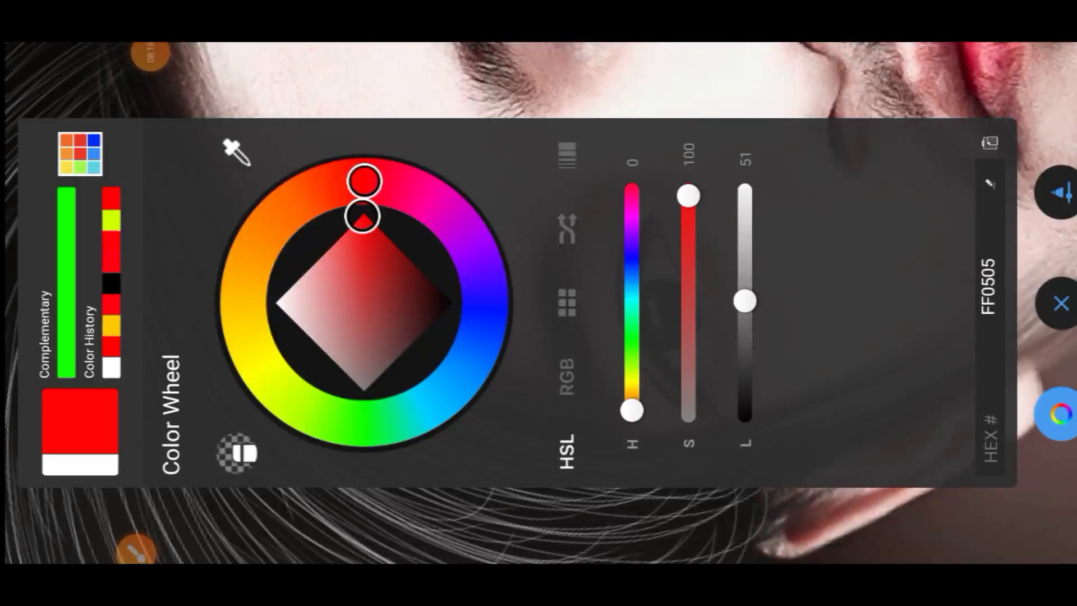
left_click(1061, 303)
scroll(539, 303, "up", 2)
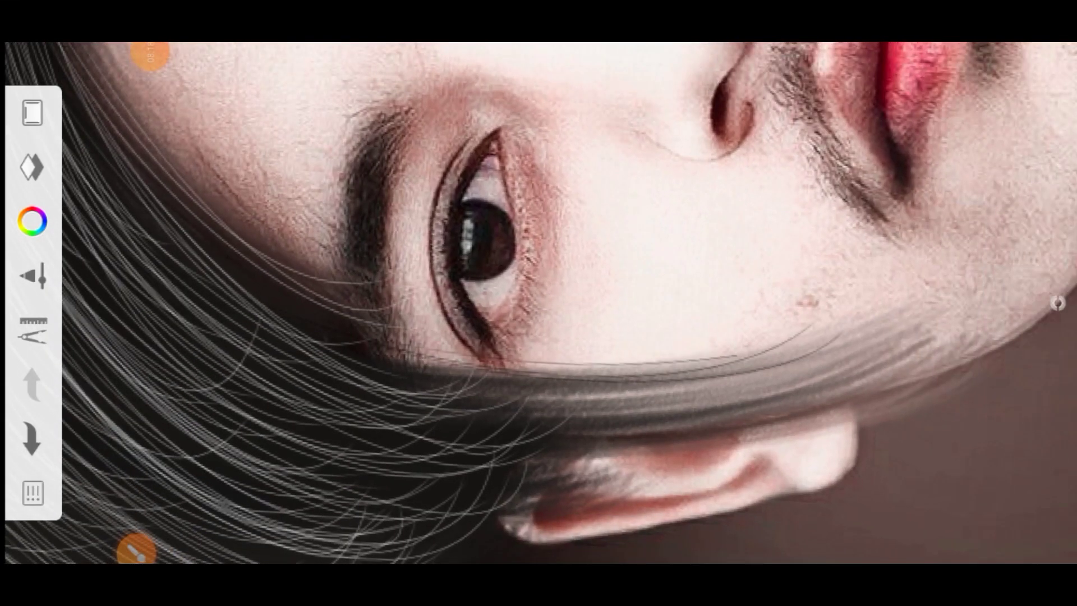
mouse_move(963, 268)
left_mouse_down()
mouse_move(505, 359)
mouse_move(427, 359)
left_mouse_up()
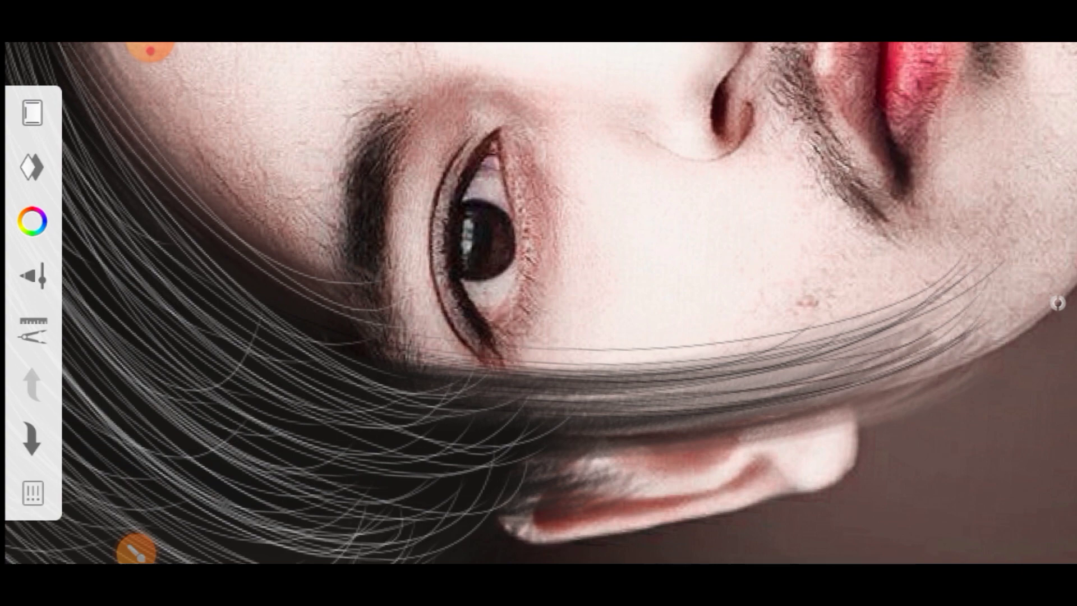
scroll(538, 303, "down", 2)
scroll(539, 303, "down", 1)
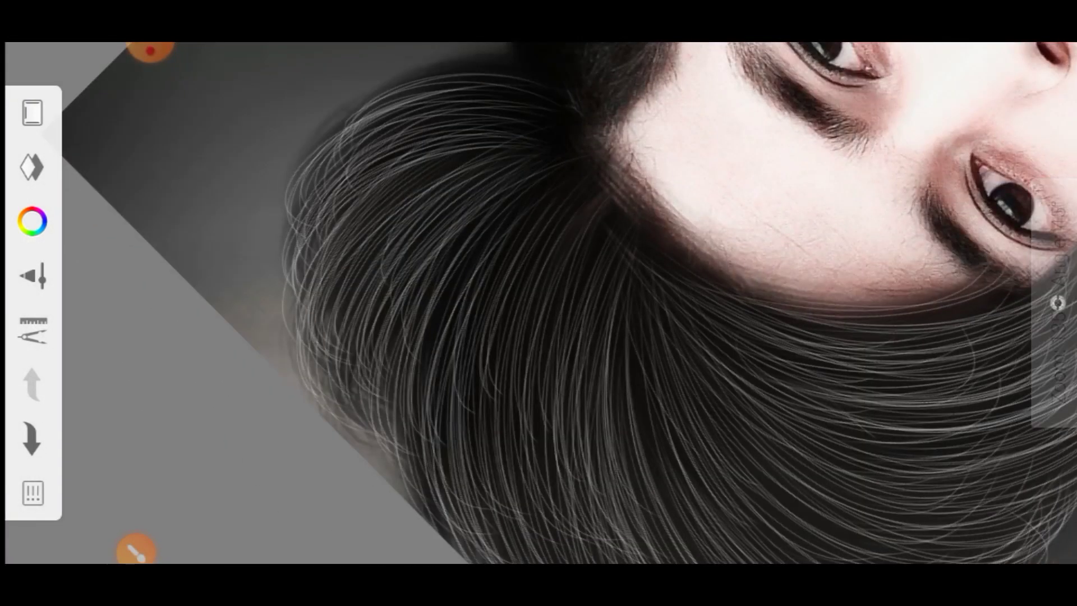
- Add a new blank layer above the photo with Soft Light blending
left_click(32, 166)
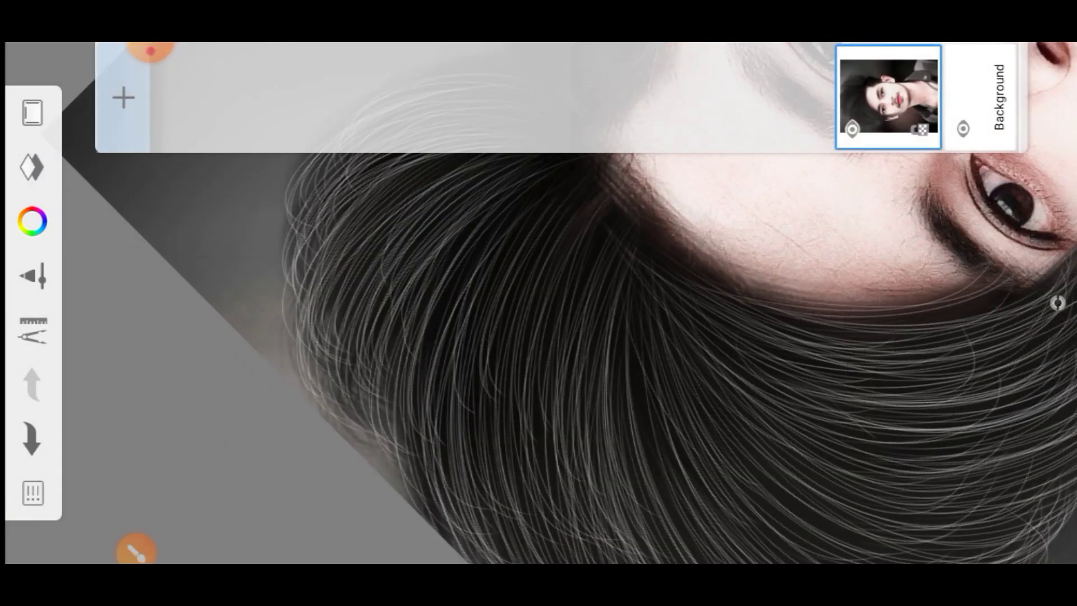
left_click(123, 98)
left_click(778, 96)
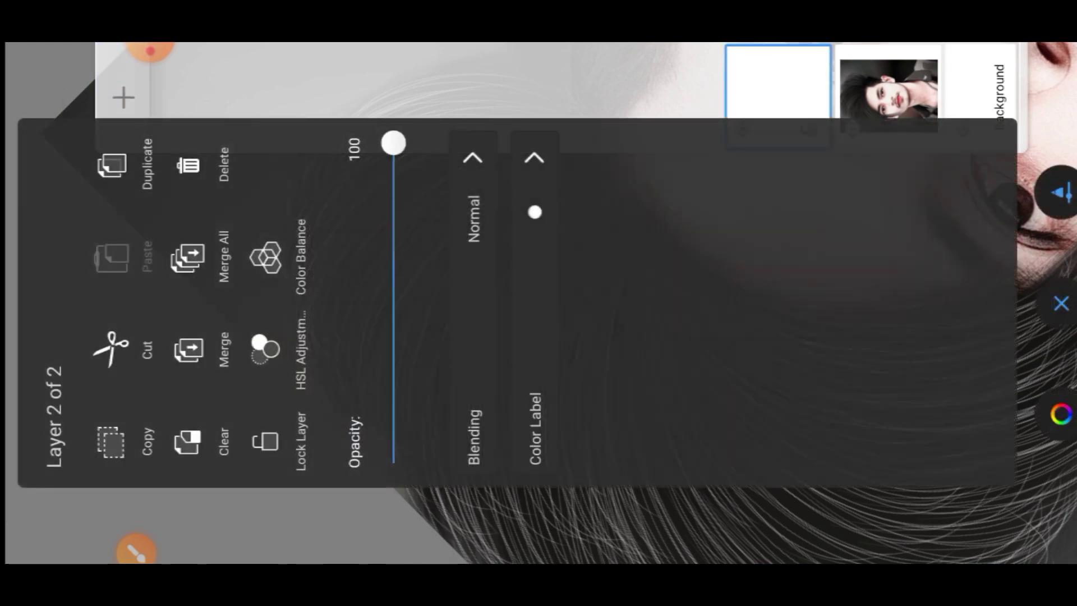
left_click(471, 219)
left_click(755, 337)
- Pick bright red and select the Soft Airbrush from the Traditional brush set
left_click(31, 221)
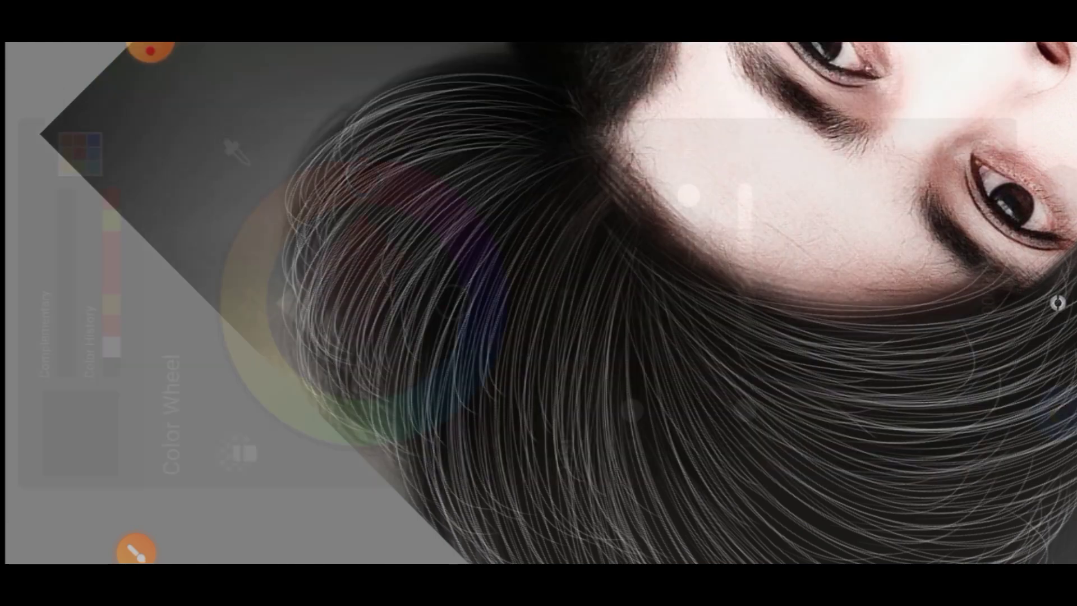
left_click(365, 215)
left_click(539, 533)
left_click(31, 106)
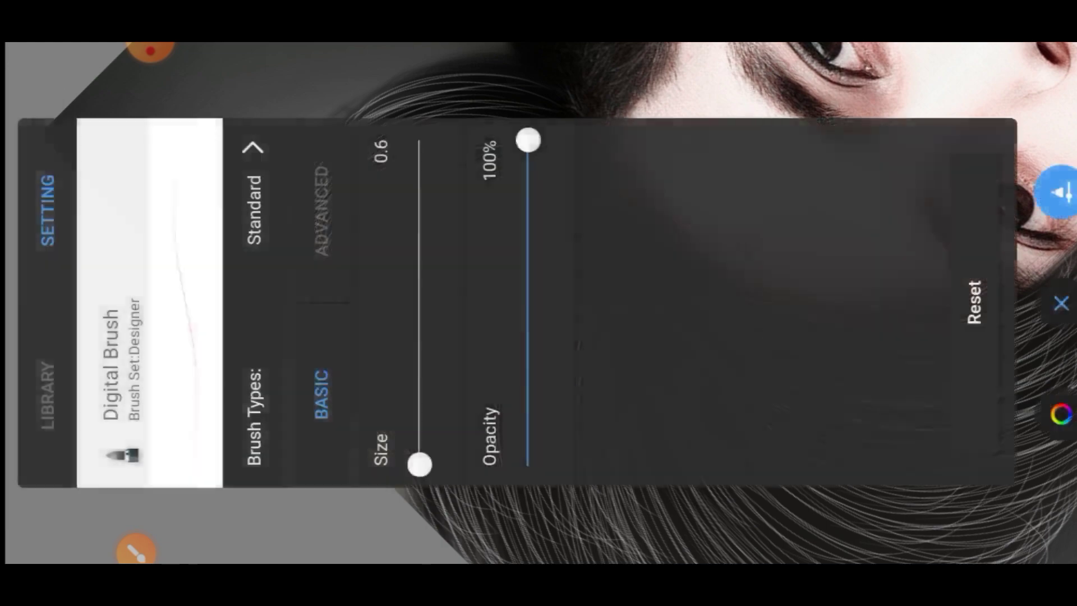
left_click(47, 395)
scroll(618, 303, "right", 3)
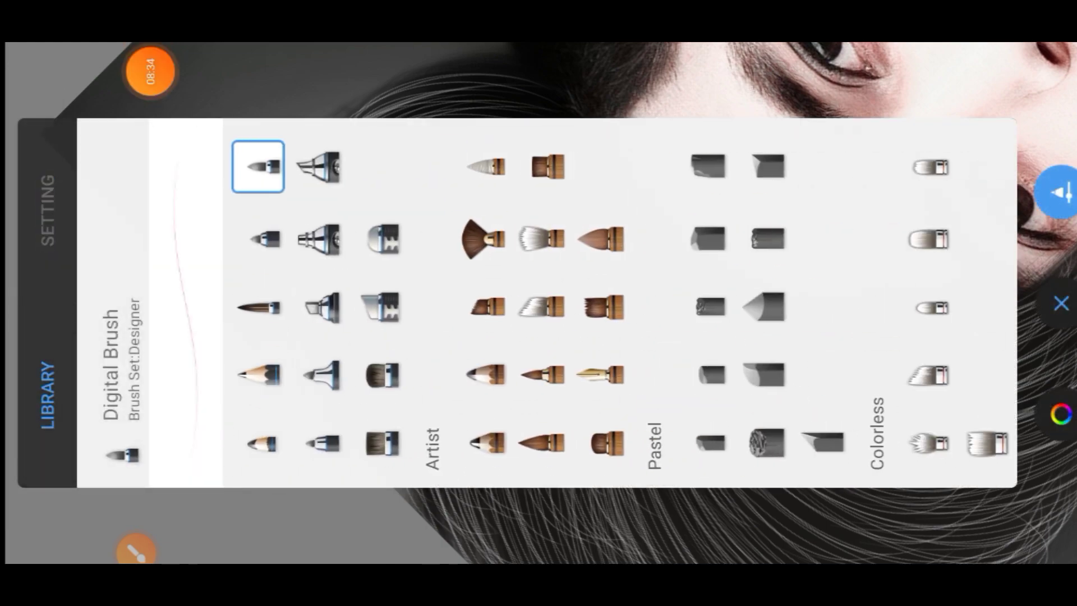
scroll(618, 303, "right", 10)
left_click(468, 444)
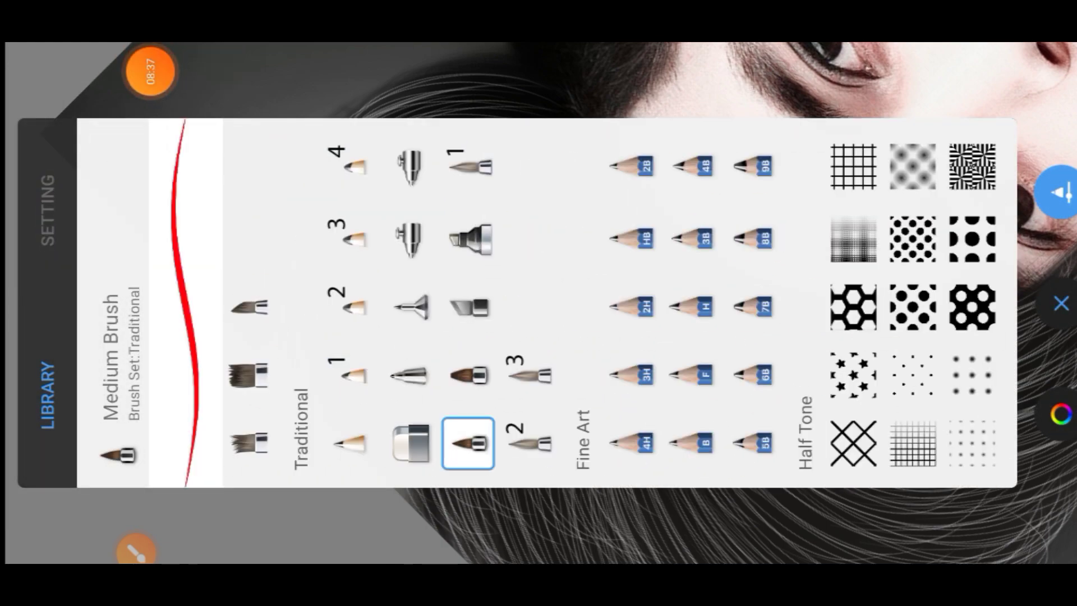
left_click(412, 238)
left_click(1061, 304)
- Shrink the brush size to about 18.7 and bring back the faint red strokes on the hair
left_click_drag(562, 280, 618, 253)
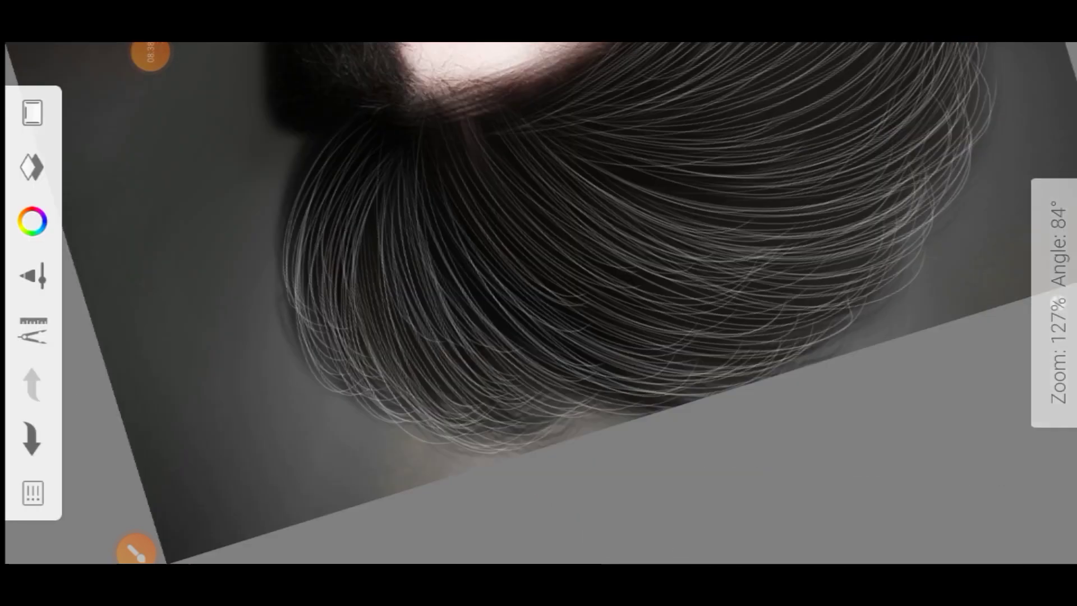
scroll(539, 303, "up", 5)
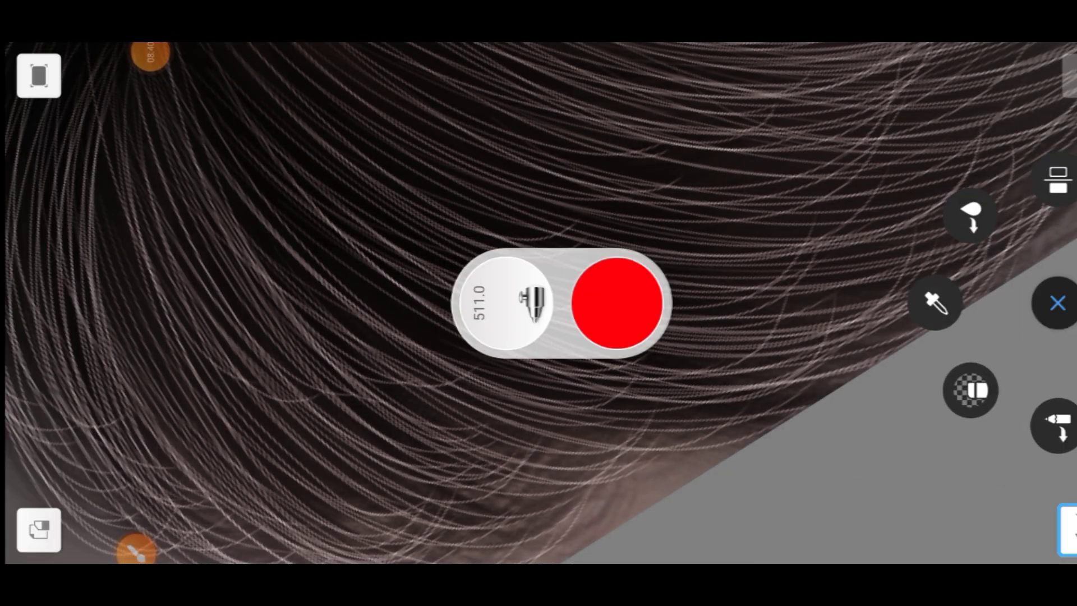
left_click(533, 303)
left_click(48, 211)
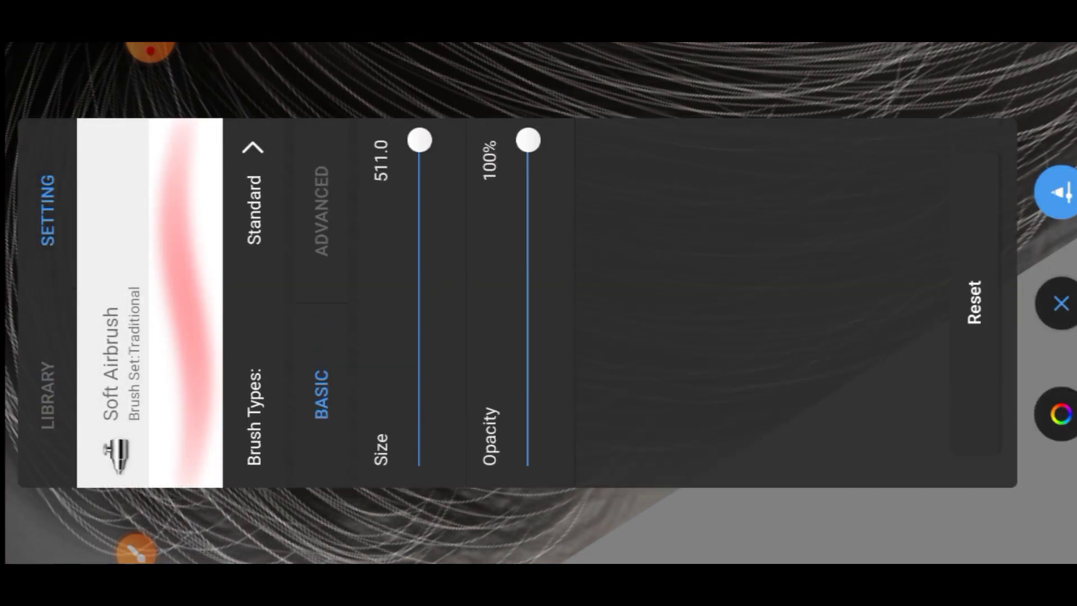
left_click_drag(420, 140, 420, 370)
left_click(1061, 304)
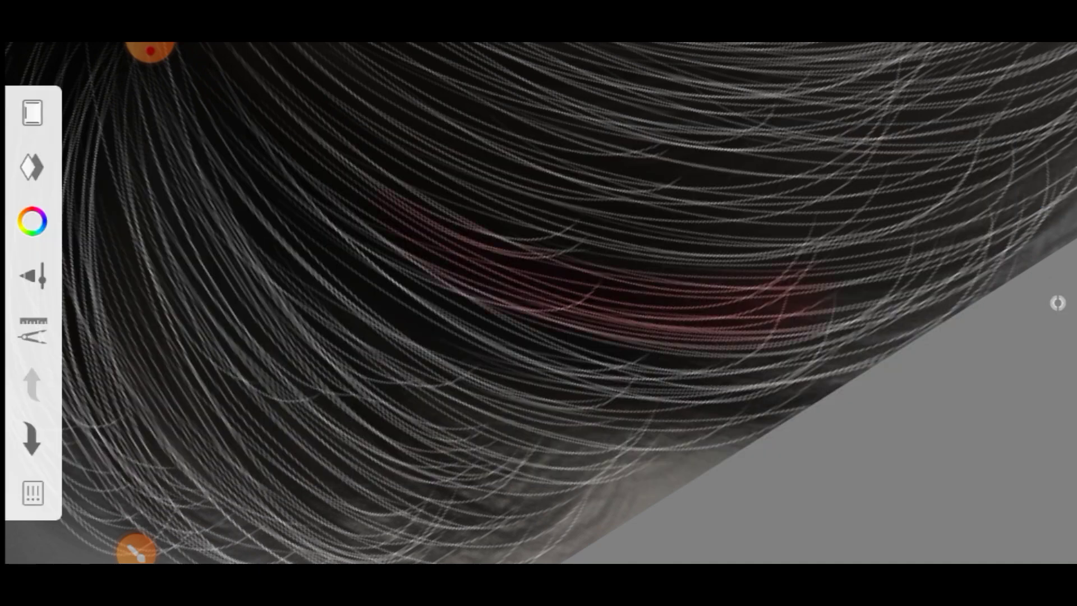
left_click(32, 275)
left_click_drag(418, 368, 419, 404)
left_click(1058, 303)
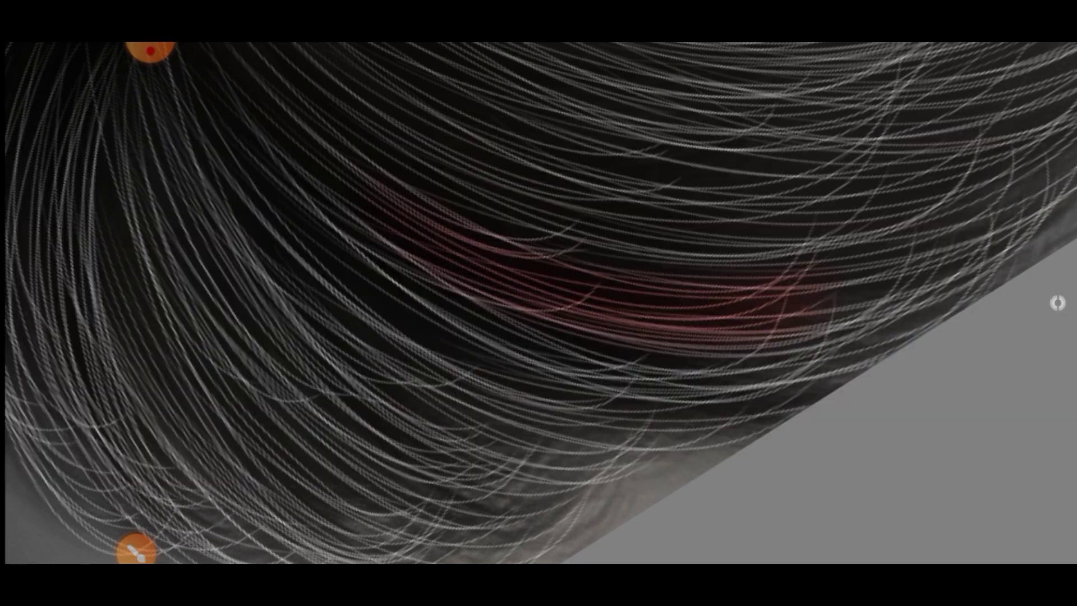
mouse_move(538, 303)
left_mouse_down()
mouse_move(561, 281)
mouse_move(561, 325)
mouse_move(550, 292)
mouse_move(561, 280)
mouse_move(550, 291)
left_mouse_up()
left_click(32, 385)
- Change the paint colour from red to orange and review the coloured strands in the hair
left_click(32, 222)
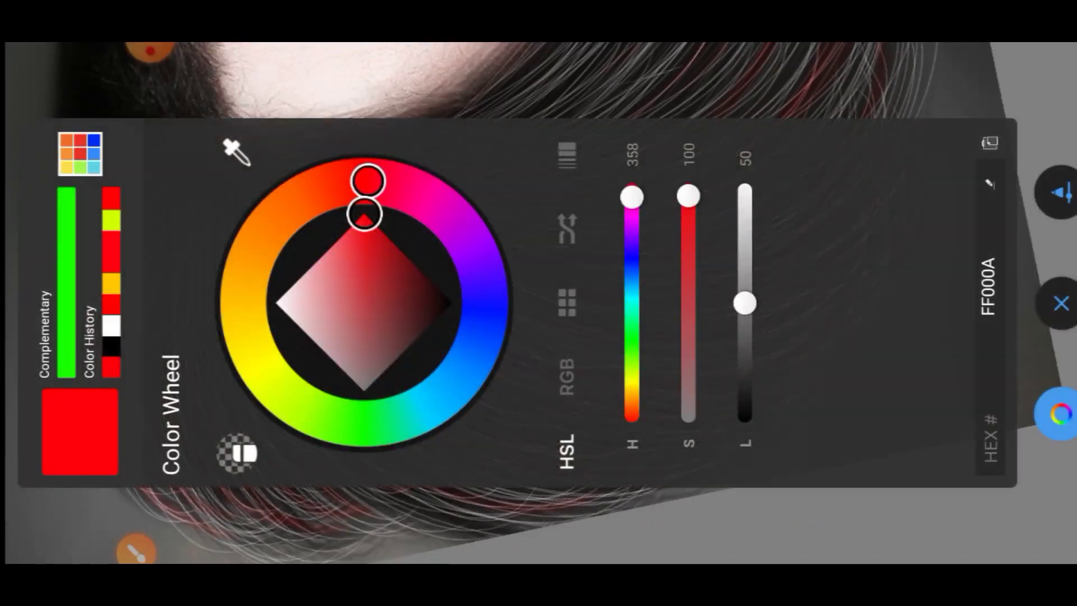
mouse_move(376, 424)
left_mouse_down()
mouse_move(253, 353)
mouse_move(245, 271)
mouse_move(256, 245)
mouse_move(245, 329)
mouse_move(245, 282)
left_mouse_up()
left_click(1061, 414)
left_click_drag(539, 303, 505, 224)
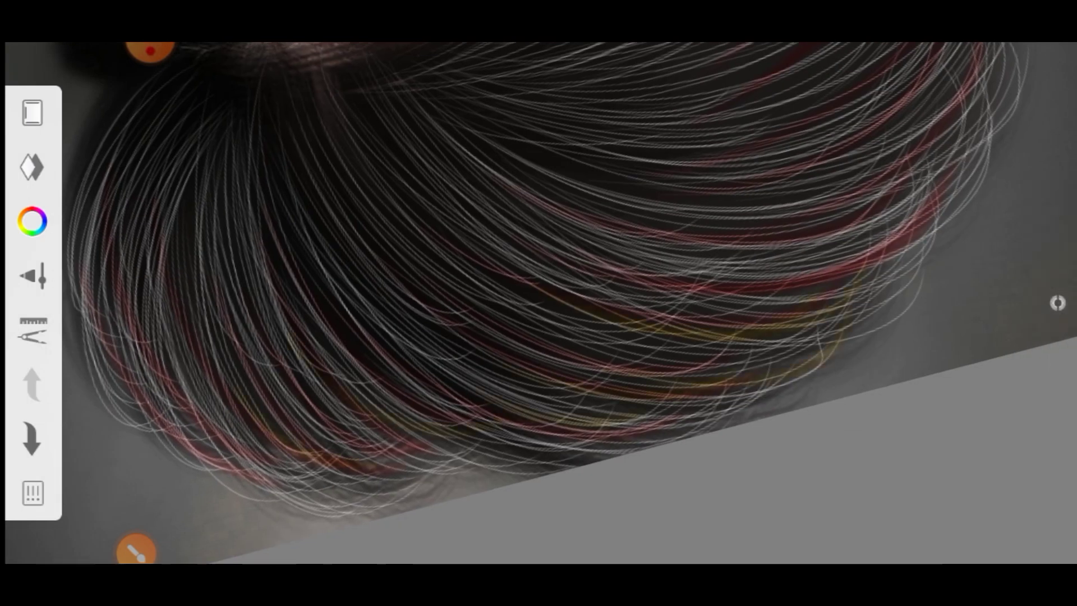
mouse_move(539, 303)
left_mouse_down()
mouse_move(567, 326)
mouse_move(505, 269)
mouse_move(516, 264)
left_mouse_up()
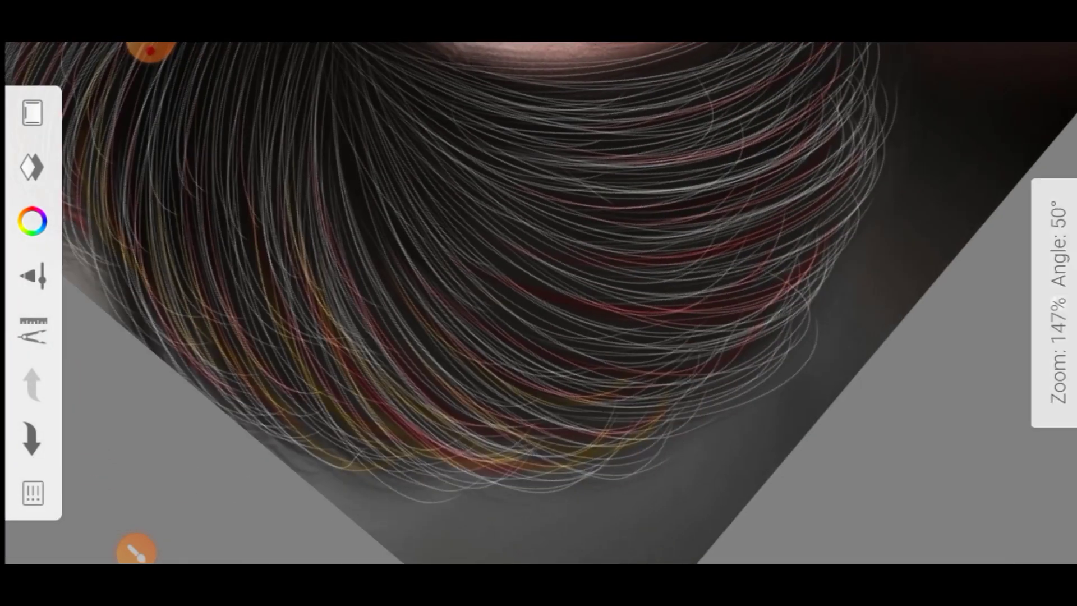
mouse_move(538, 303)
left_mouse_down()
mouse_move(561, 314)
mouse_move(561, 281)
left_mouse_up()
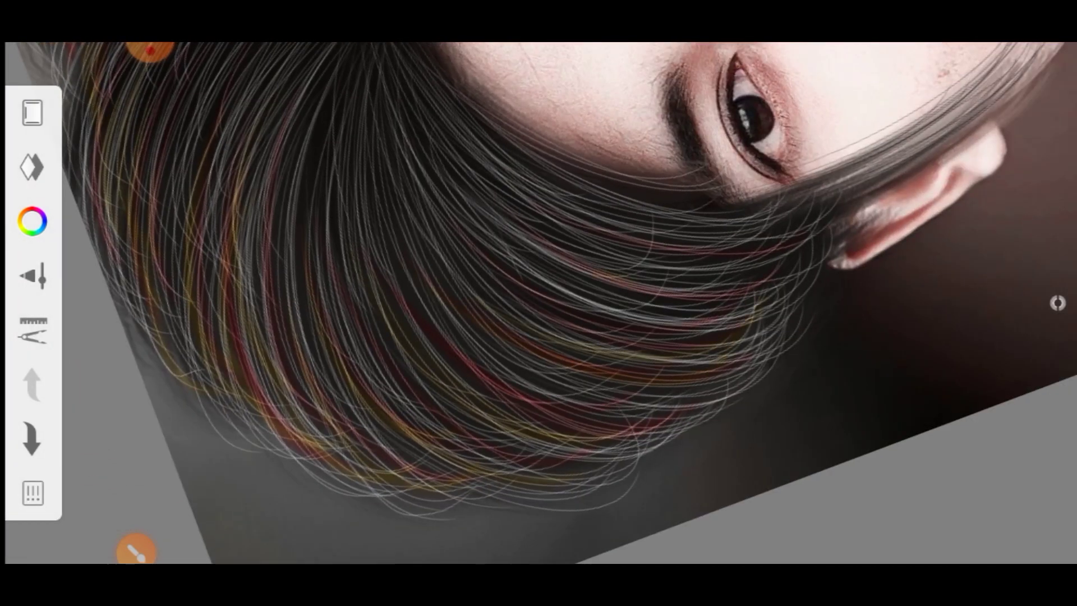